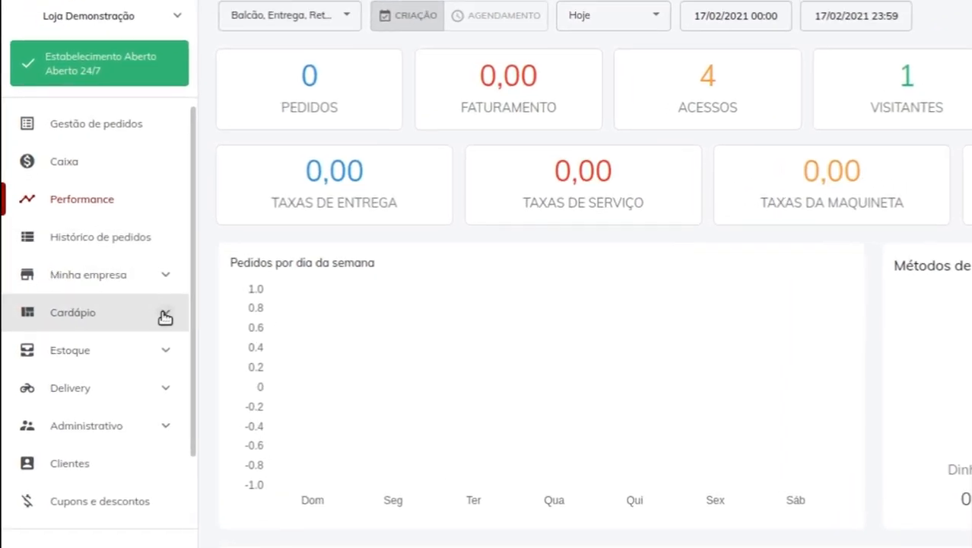
Create a new product category named Bebidas in the Cardápio product list and save it
click(165, 315)
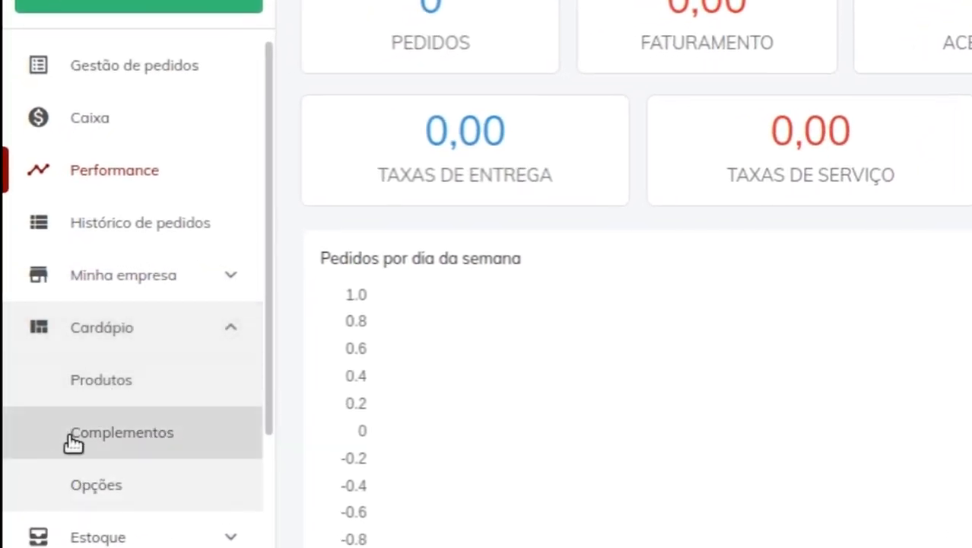
click(91, 381)
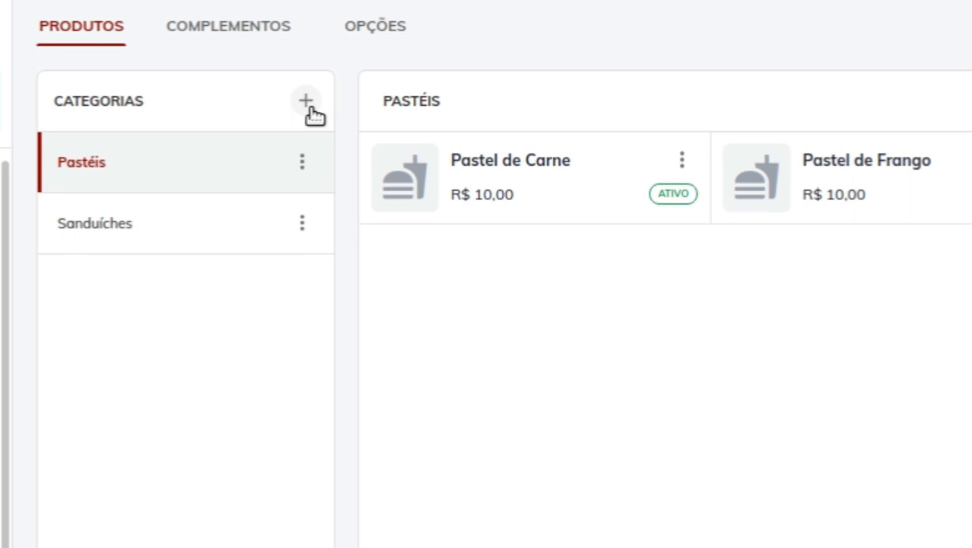
click(309, 105)
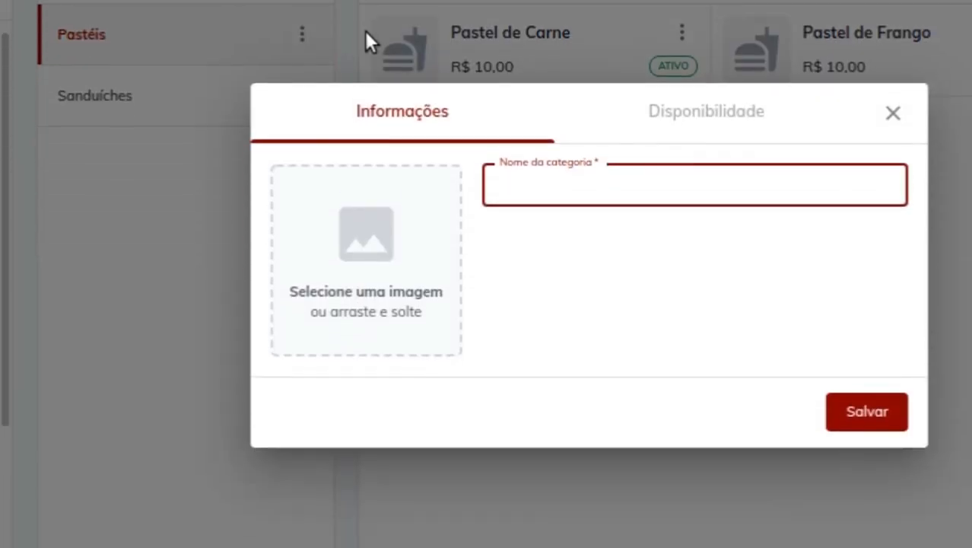
text(Bebidas)
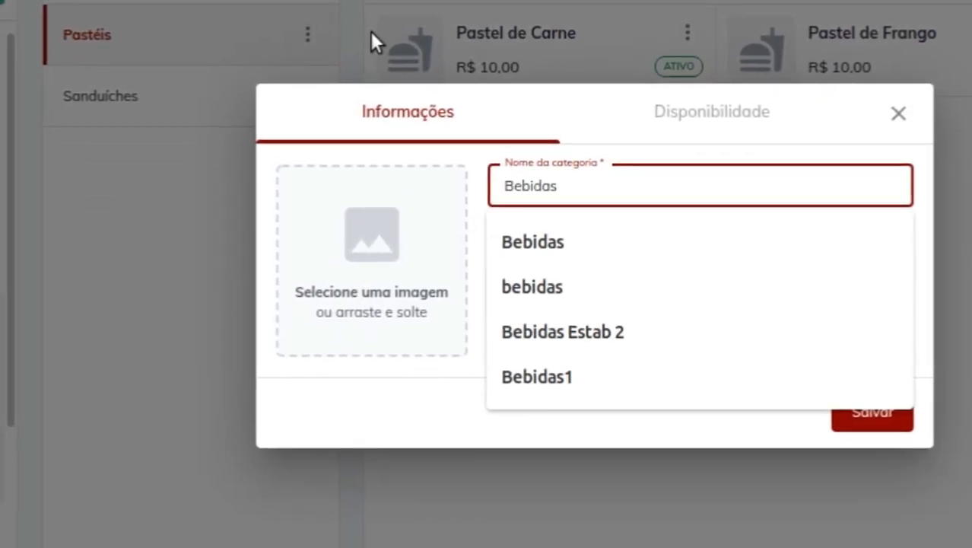
click(735, 427)
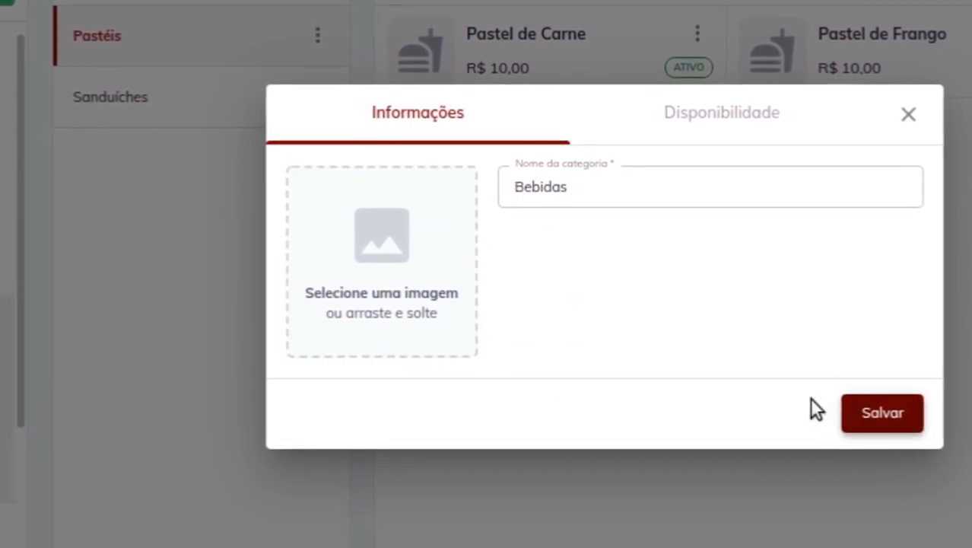
click(866, 410)
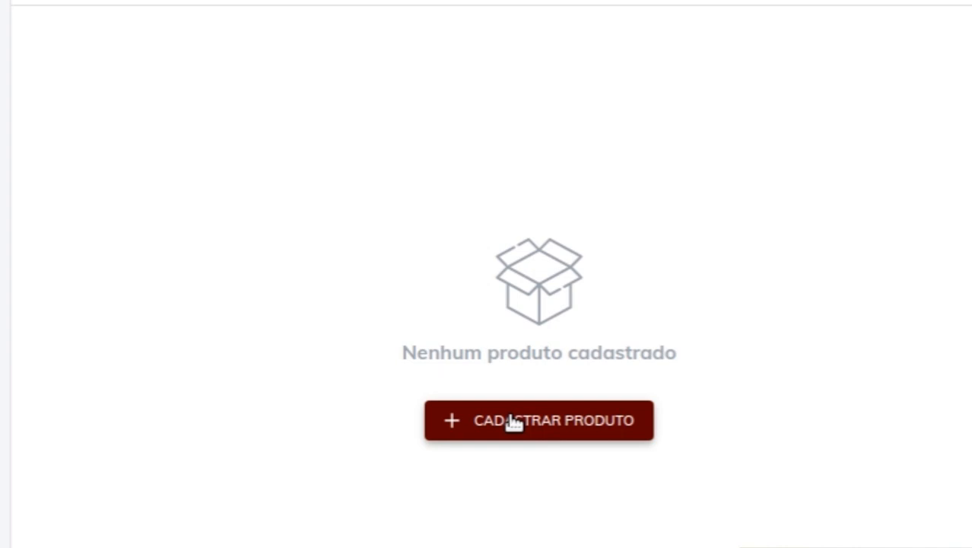
Start a new product in the Bebidas category, named Lata 350ml, with a base price of R$ 7,00
click(511, 418)
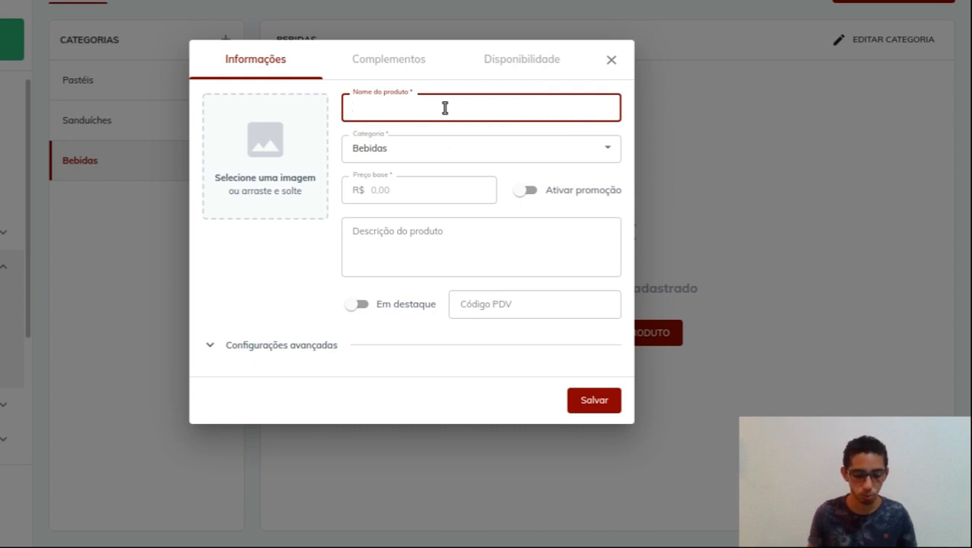
text(Lata)
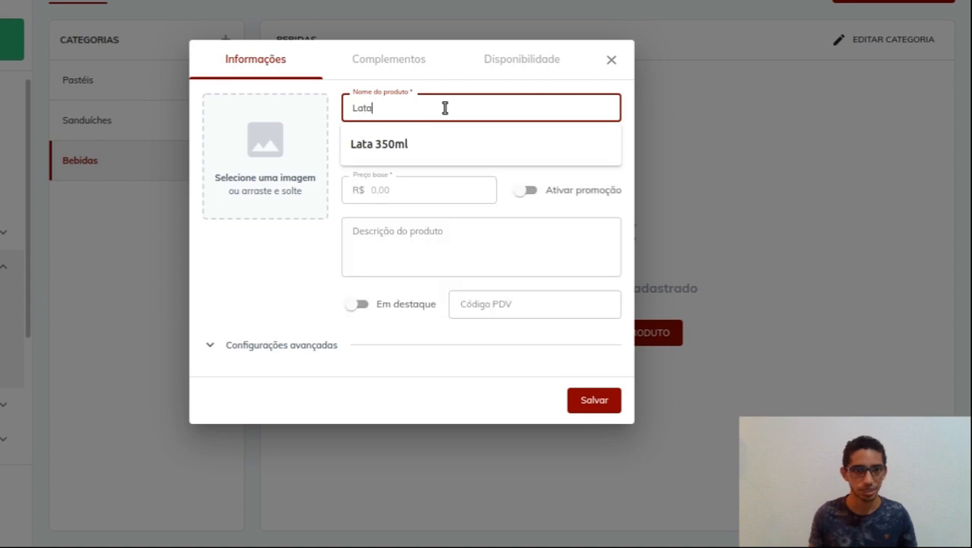
text( 350)
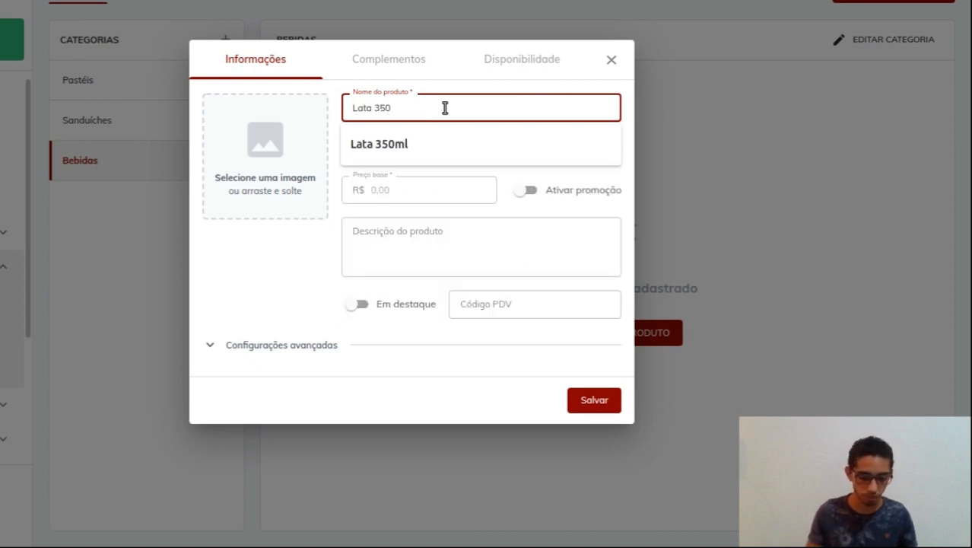
text(ml)
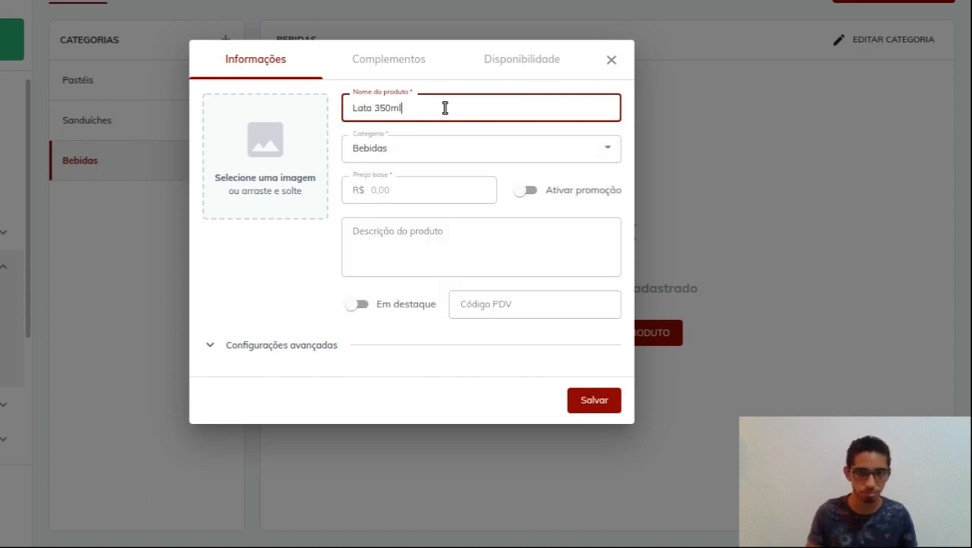
click(393, 186)
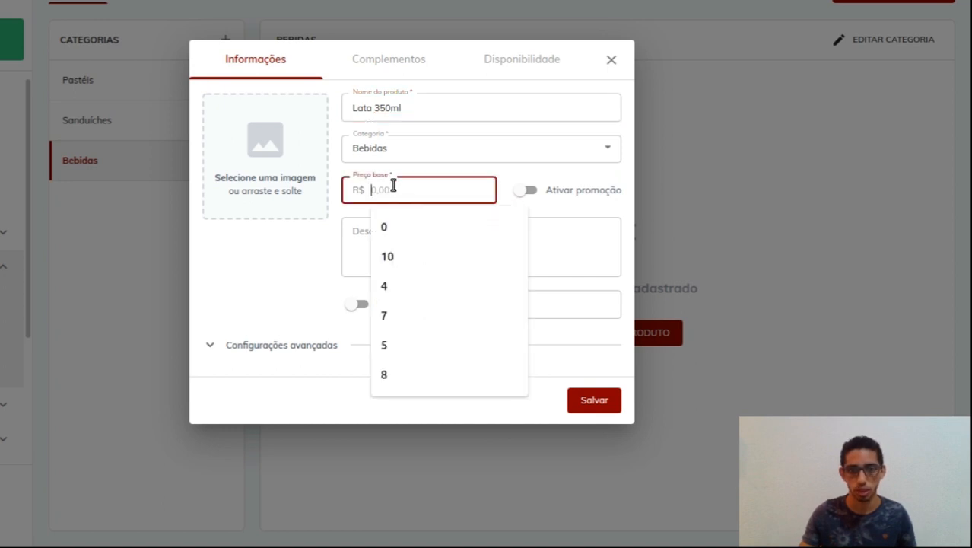
text(7)
click(527, 170)
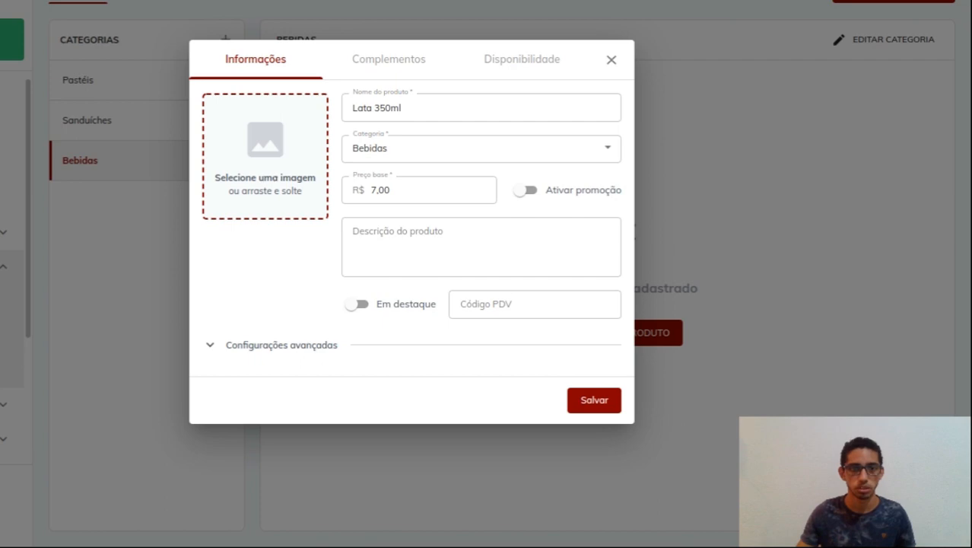
Try the Cardápio Web logo as the product image, testing the crop zoom and rotation, and discard it
click(273, 214)
double_click(180, 206)
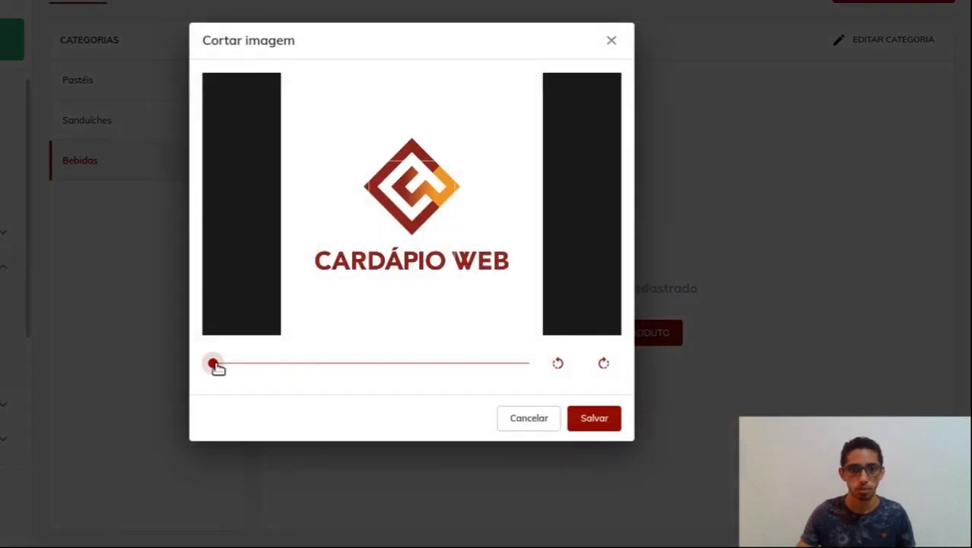
mouse_move(213, 364)
mouse_down()
mouse_move(430, 365)
mouse_move(195, 372)
mouse_up()
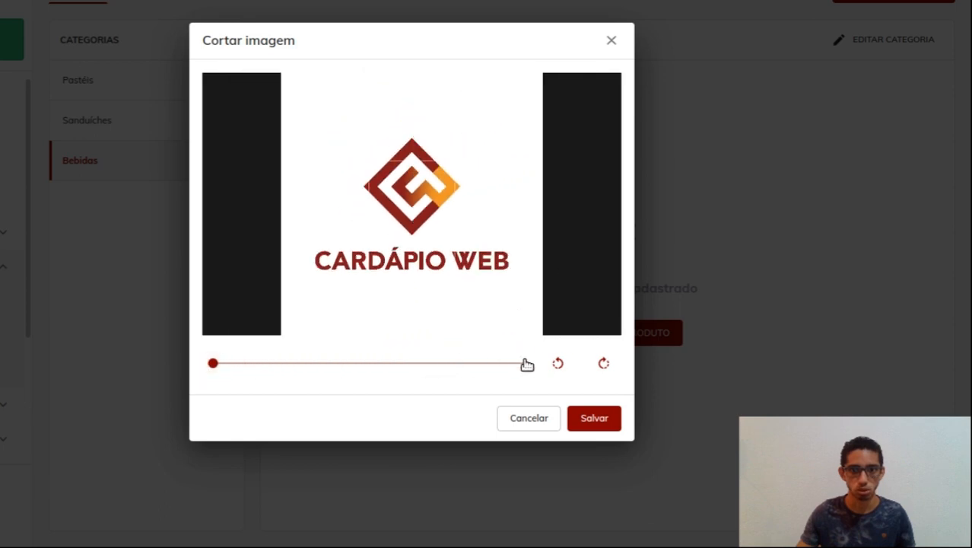
click(559, 364)
click(559, 364)
click(558, 364)
click(558, 364)
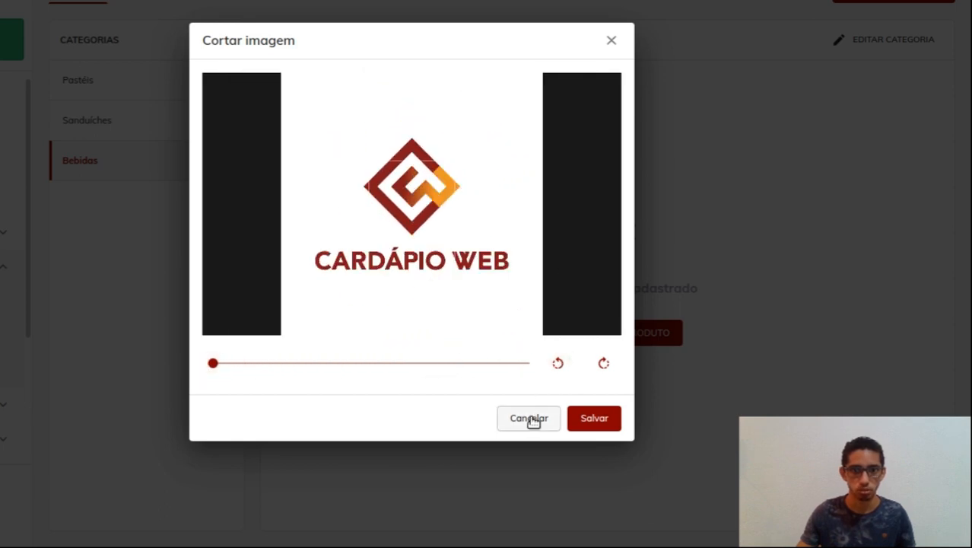
click(529, 419)
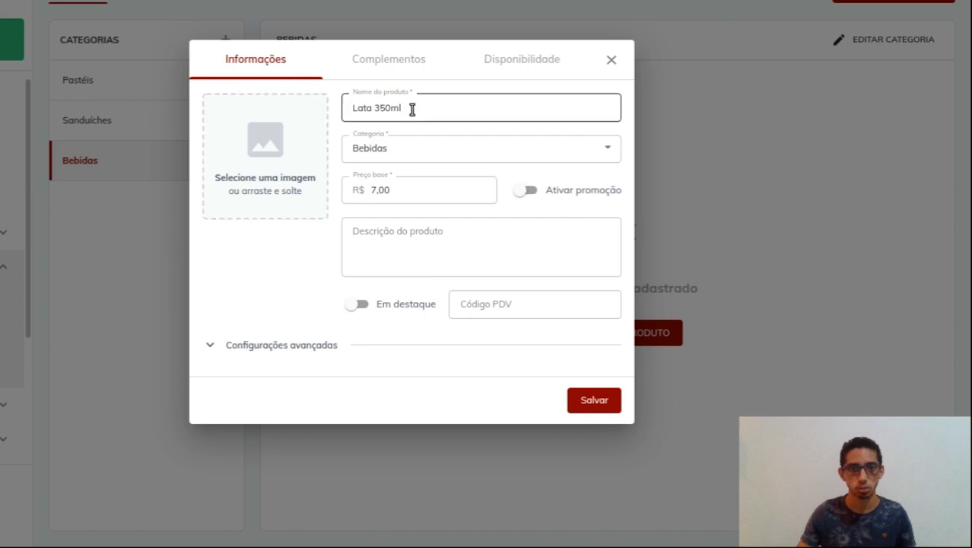
Activate the promotion for the product and set its promotional price to R$ 5,00
click(528, 191)
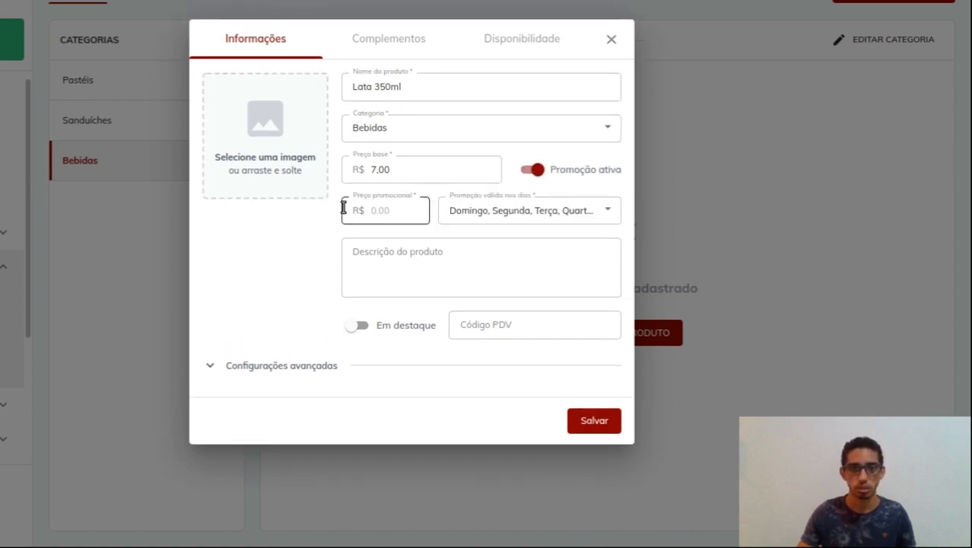
click(372, 209)
text(5)
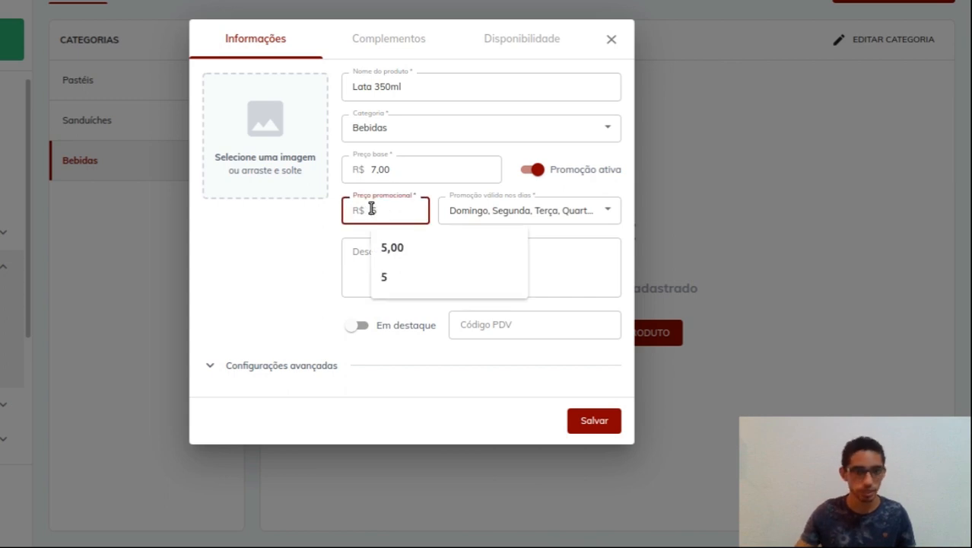
click(300, 223)
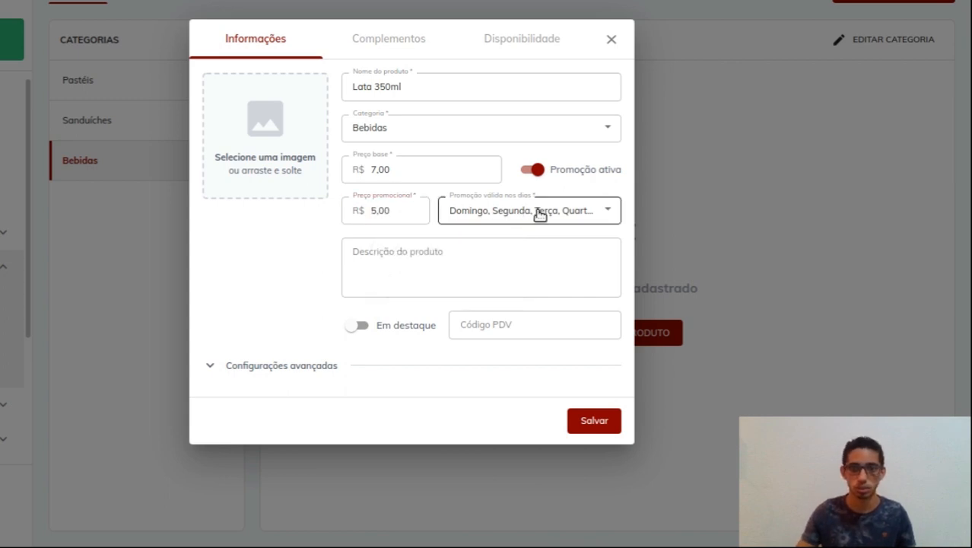
Restrict the promotion's valid days to Quarta only, and deactivate the promotion
click(538, 212)
click(539, 214)
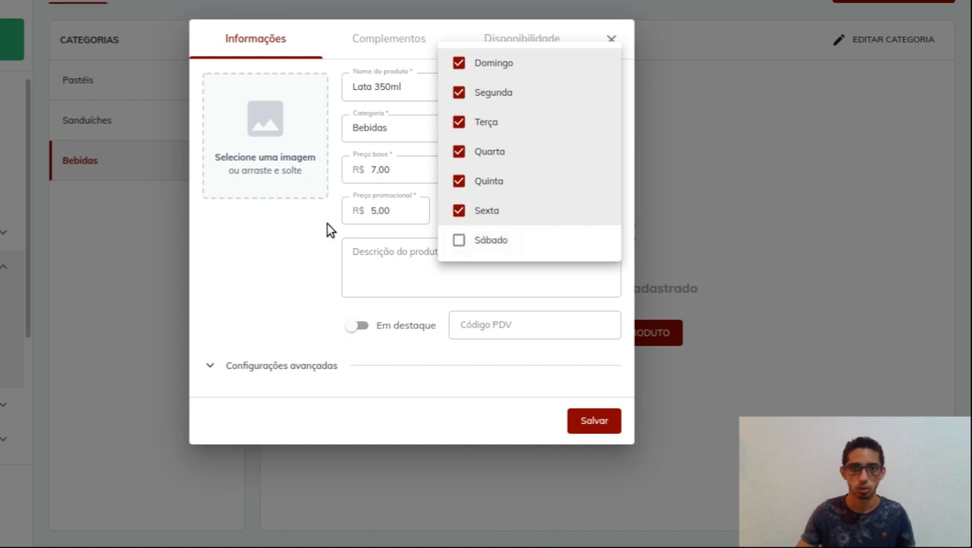
click(386, 224)
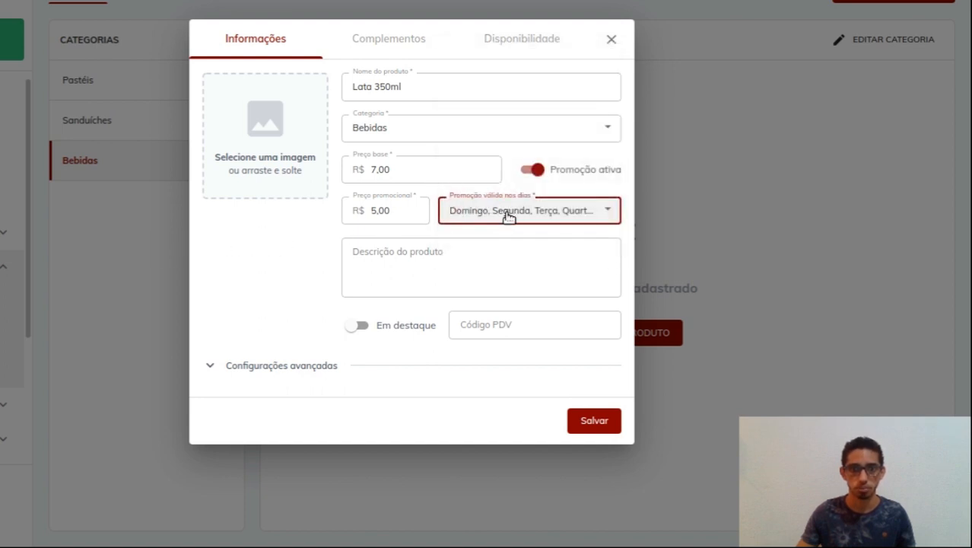
click(511, 210)
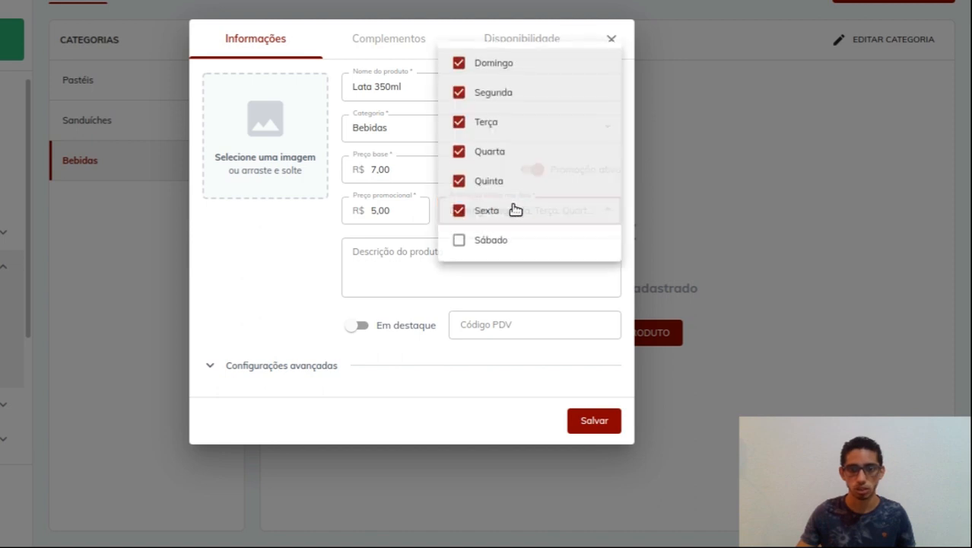
click(496, 65)
click(494, 92)
click(493, 122)
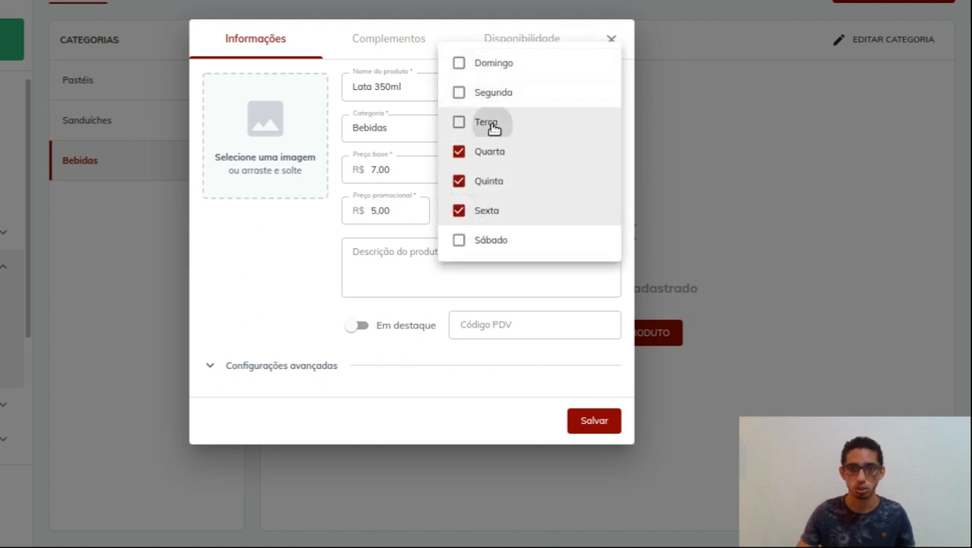
click(496, 183)
click(491, 220)
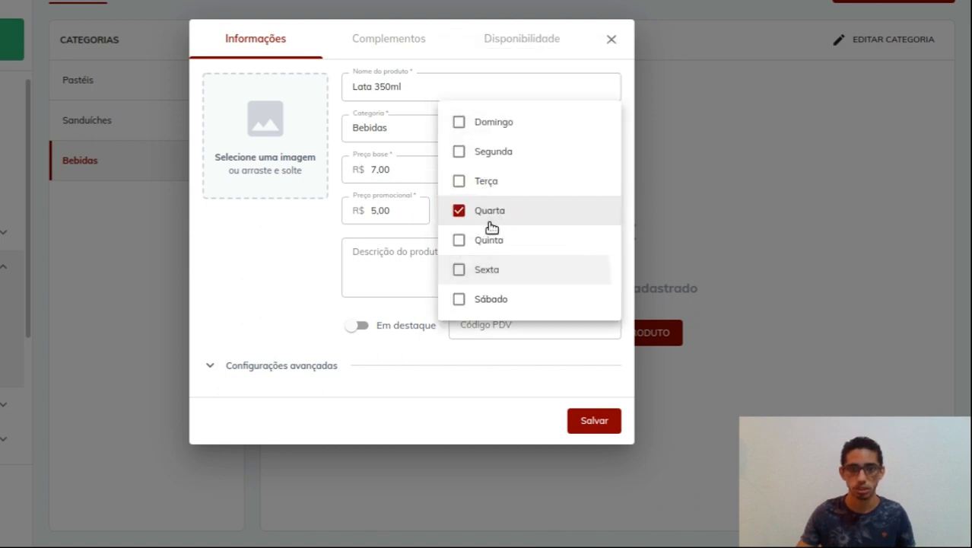
click(284, 230)
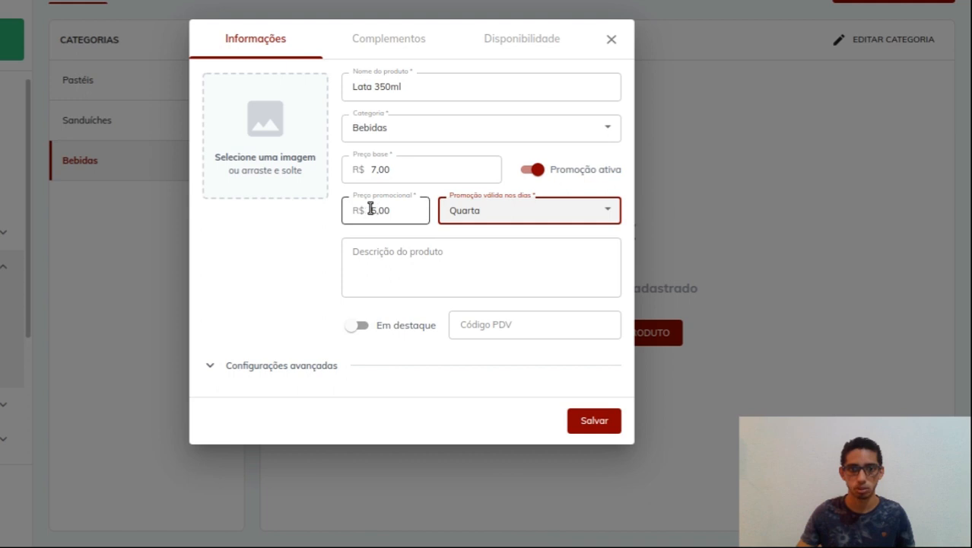
click(535, 170)
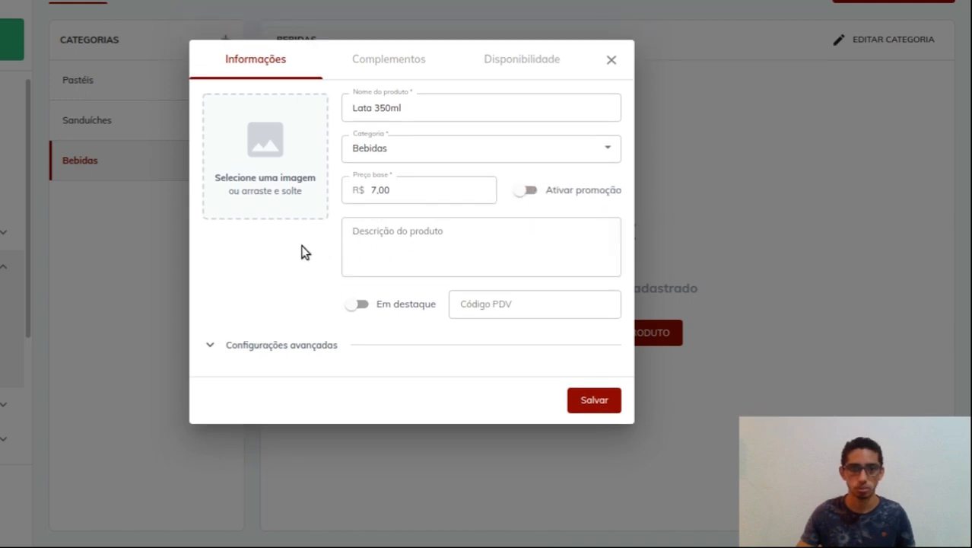
Enter the product description "Lata de 350ml"
click(395, 242)
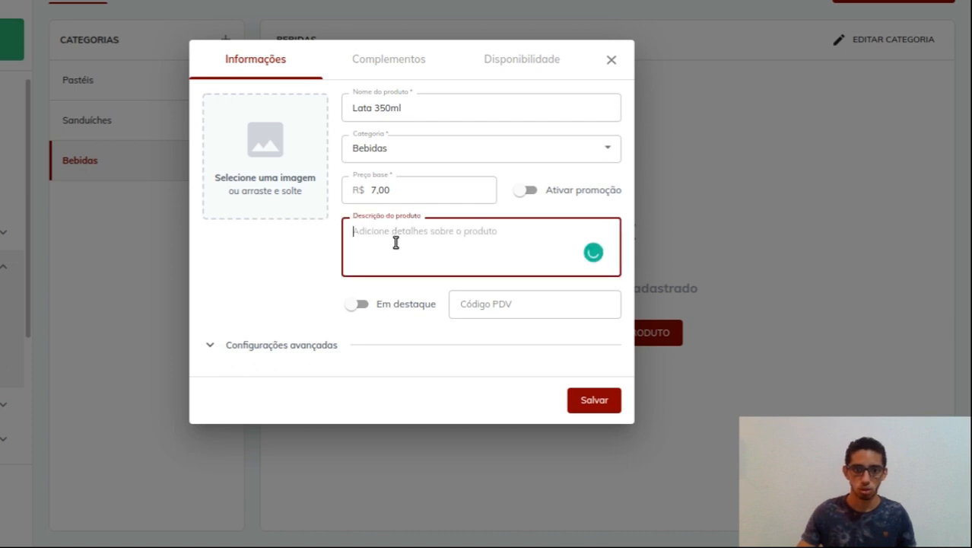
text(Lata )
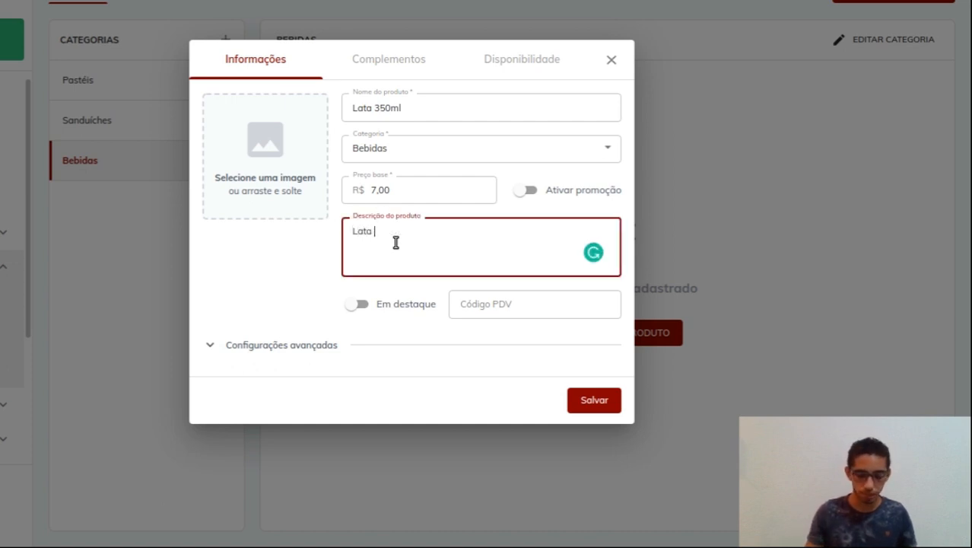
text(de 350ml)
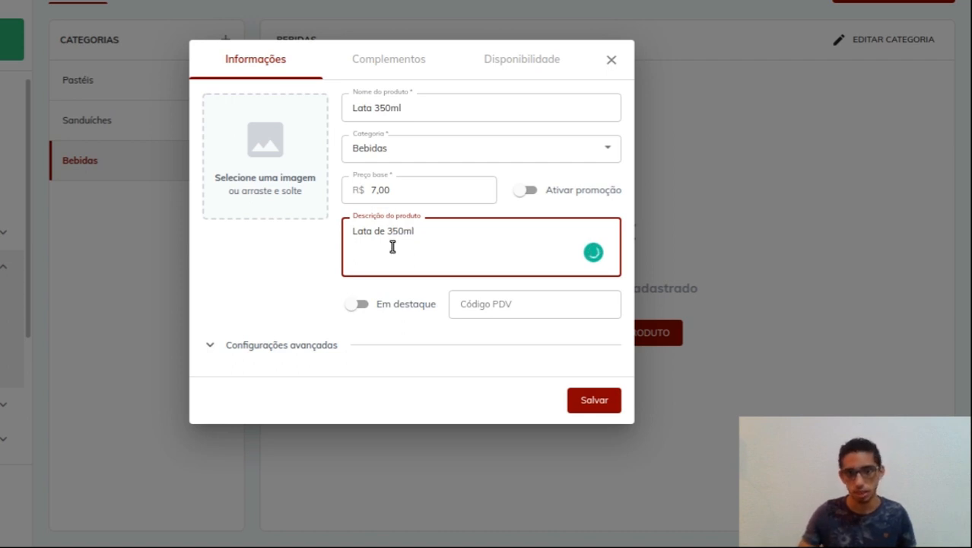
Switch the product's Em destaque option on and off again, and visit the Código PDV field without filling it
click(357, 304)
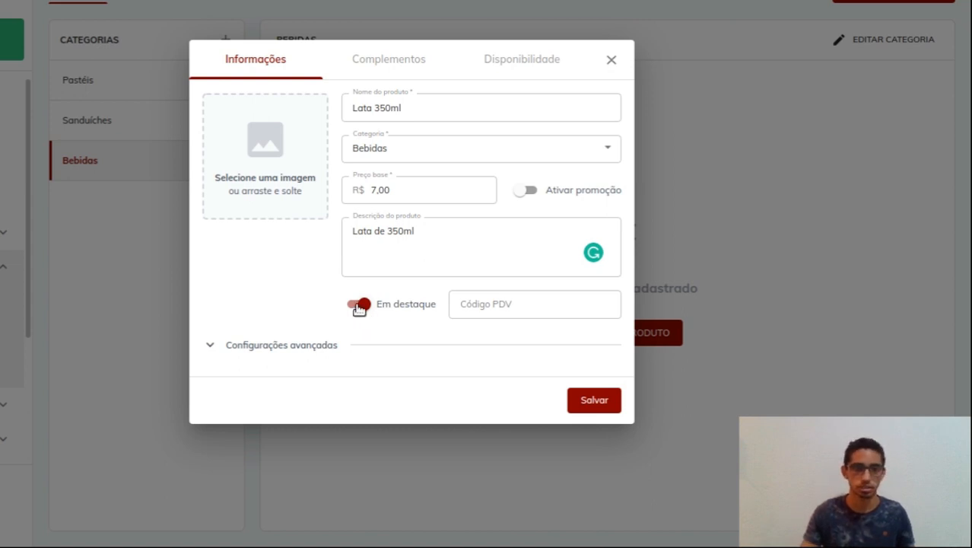
click(358, 305)
click(476, 297)
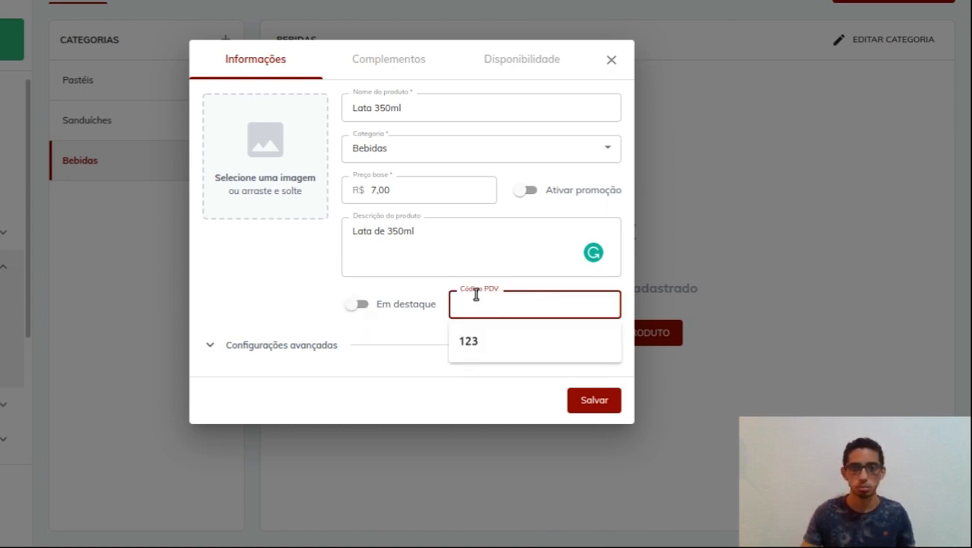
click(448, 282)
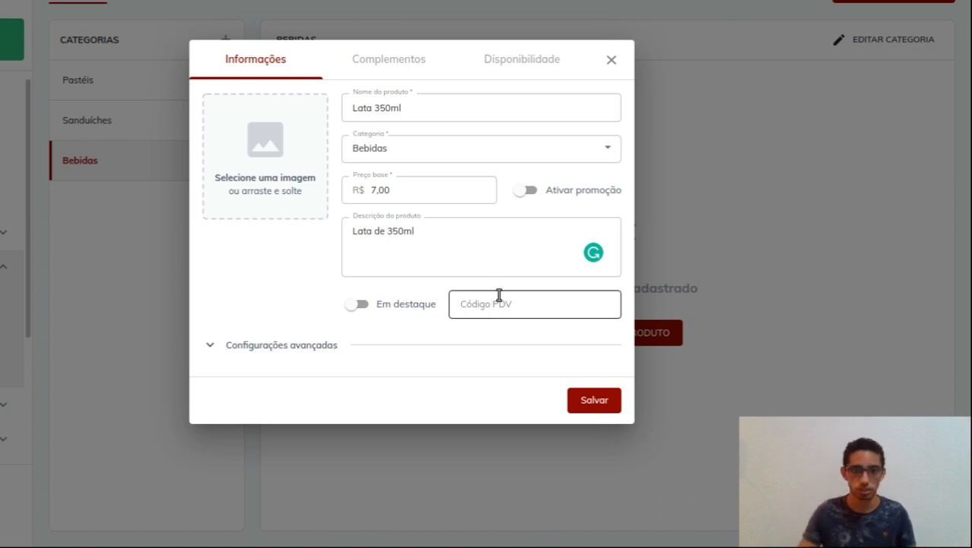
Expand the product's advanced settings and examine the available units of measure, keeping Unidade
click(212, 349)
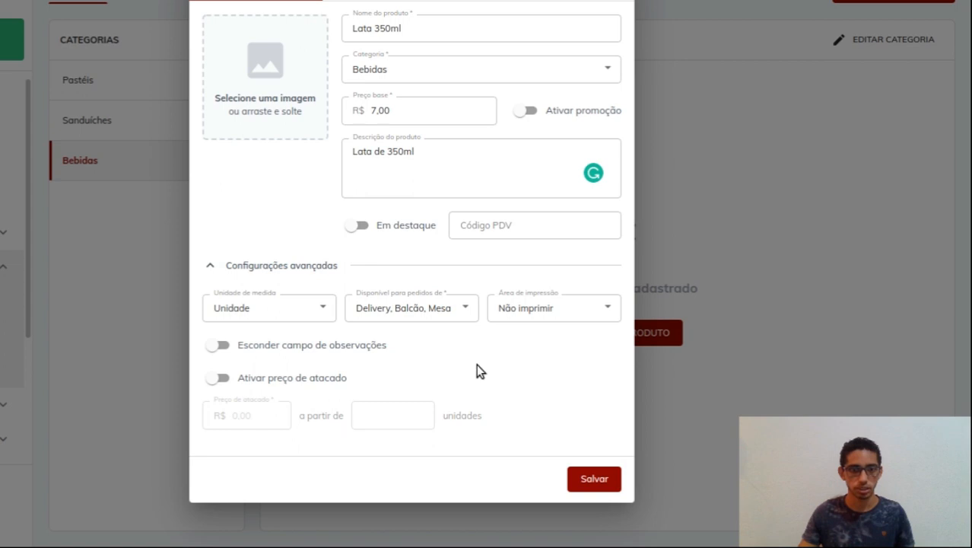
click(299, 318)
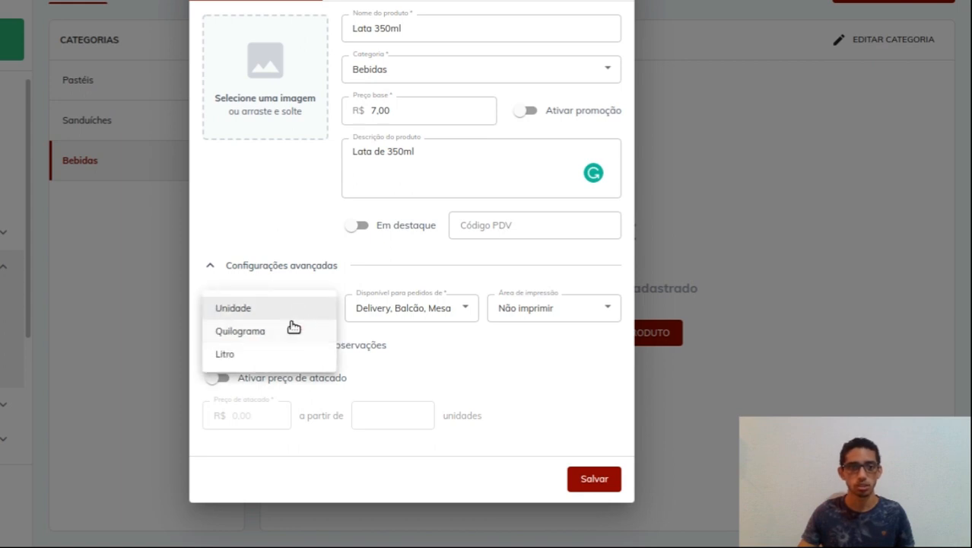
click(363, 350)
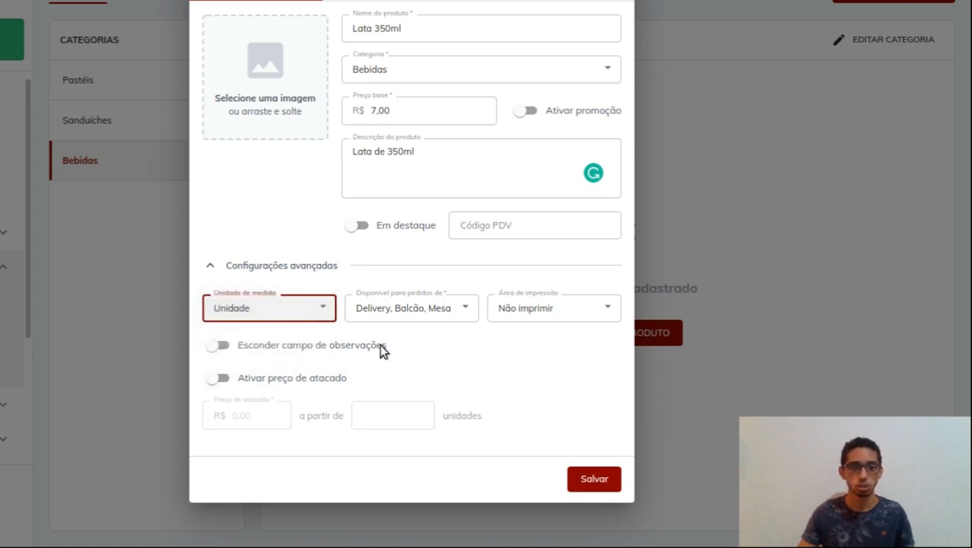
Keep Unidade as the unit of measure, and remove Balcão and Mesa from the product's available order types before selecting both again
click(255, 312)
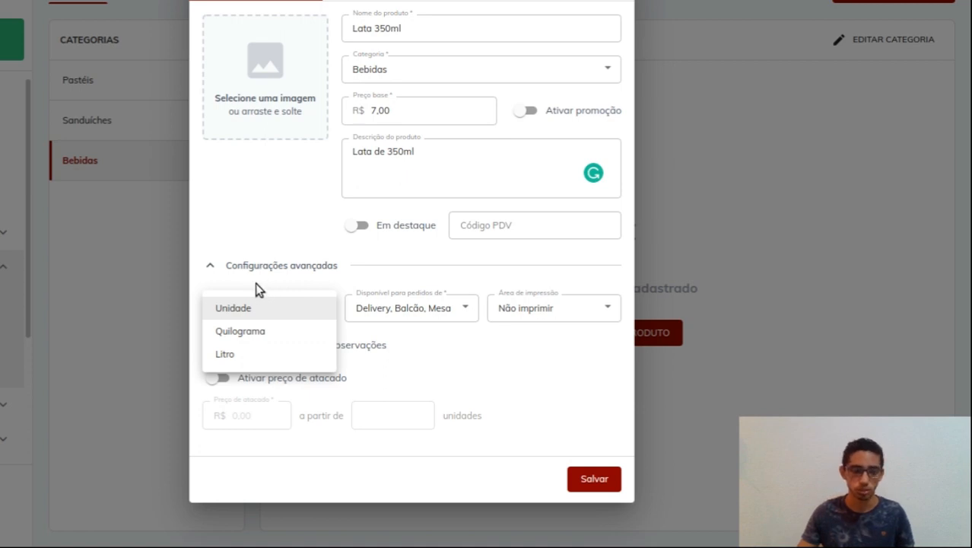
click(435, 346)
click(417, 309)
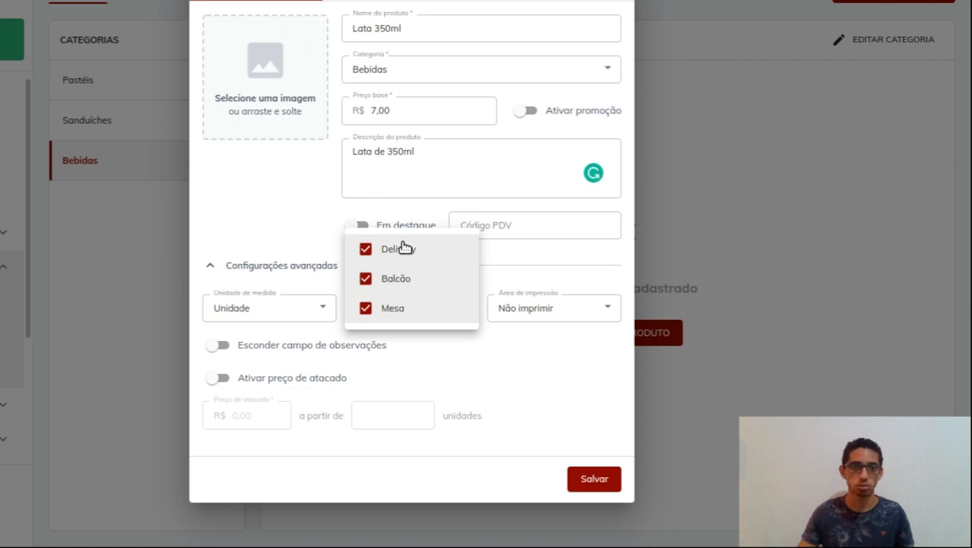
click(407, 288)
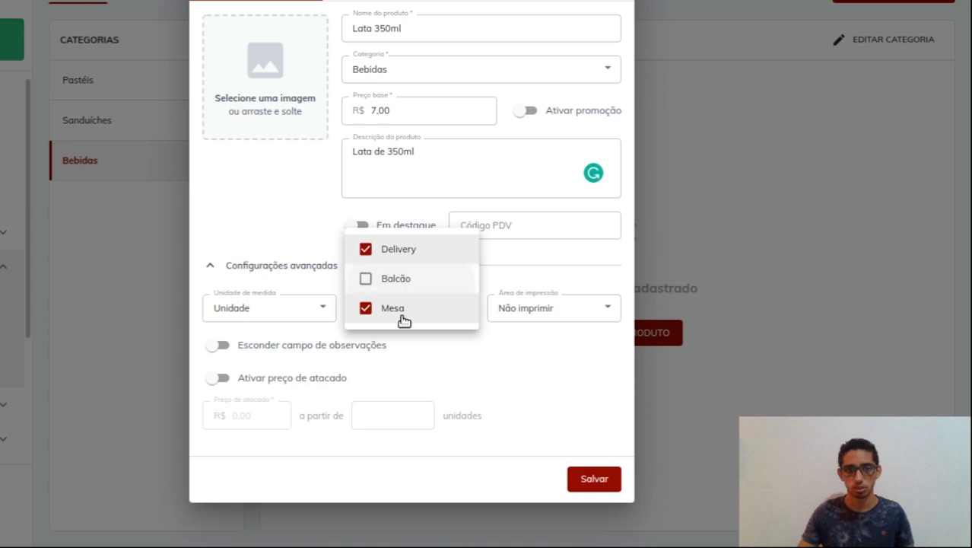
click(400, 307)
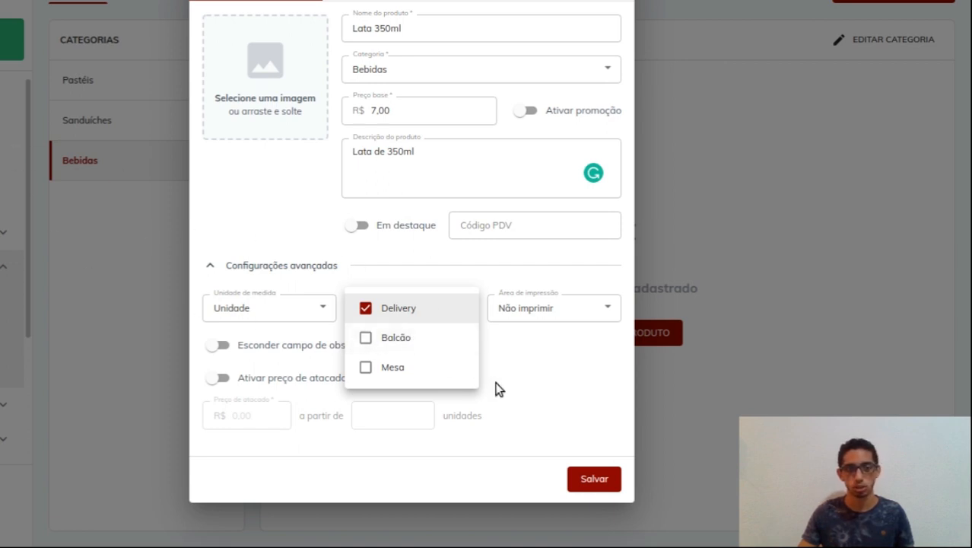
click(409, 341)
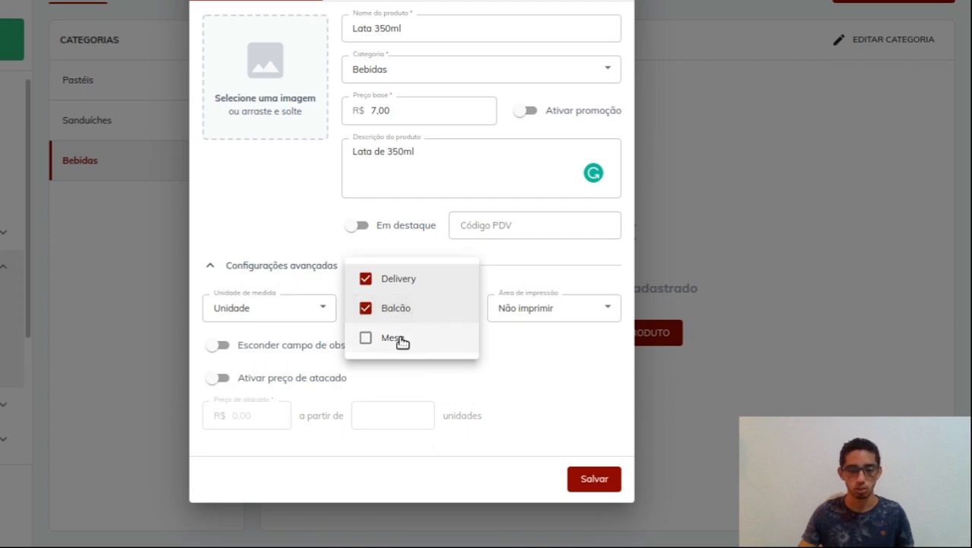
click(398, 338)
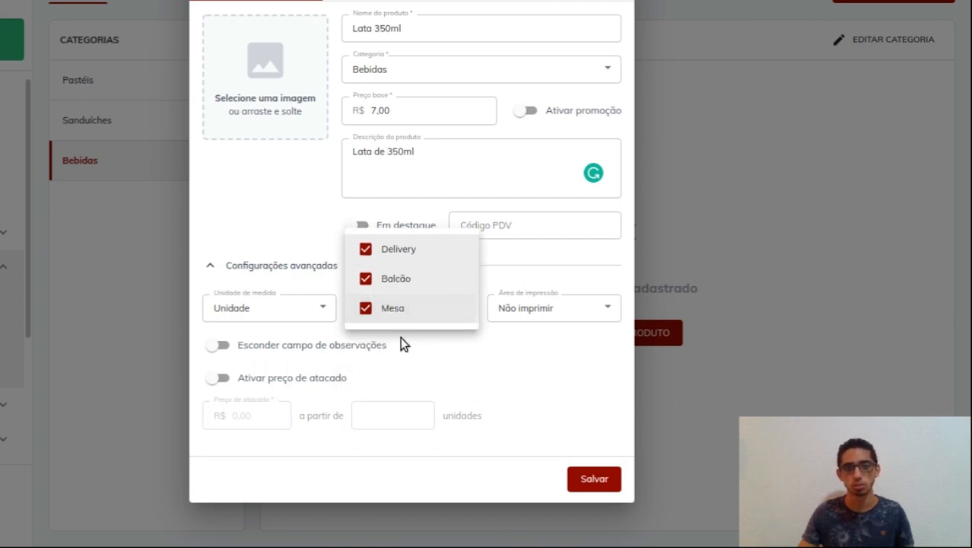
click(511, 346)
Examine the product's print area options, keeping Não imprimir
click(572, 322)
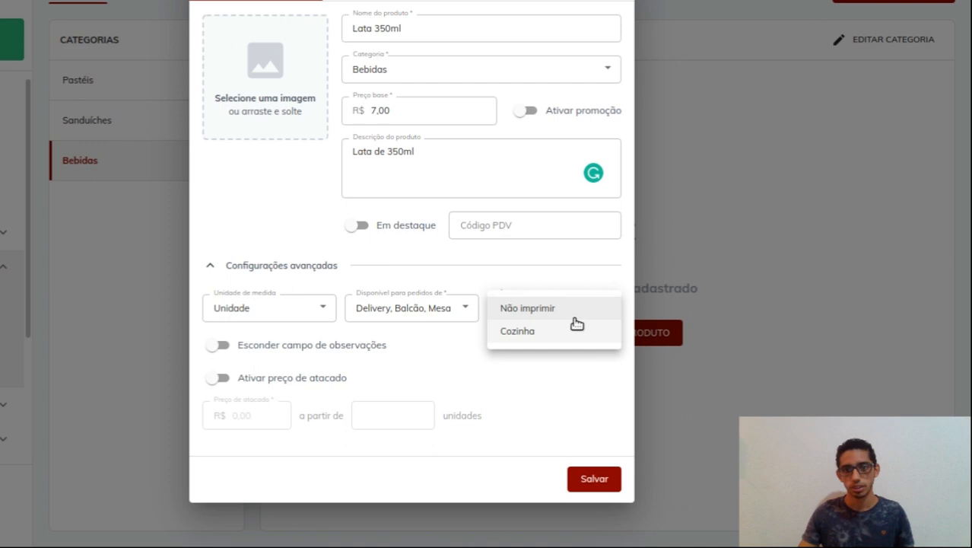
click(524, 365)
click(566, 320)
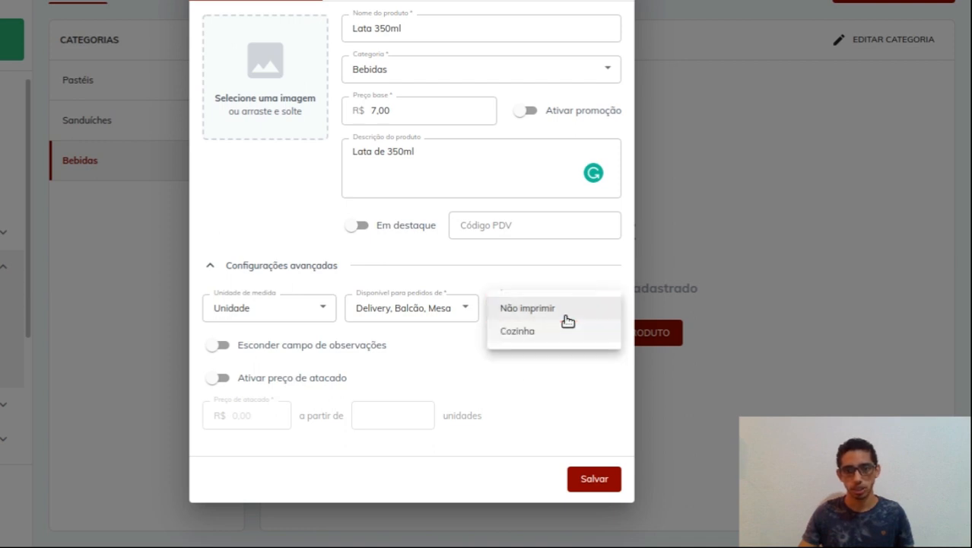
click(530, 357)
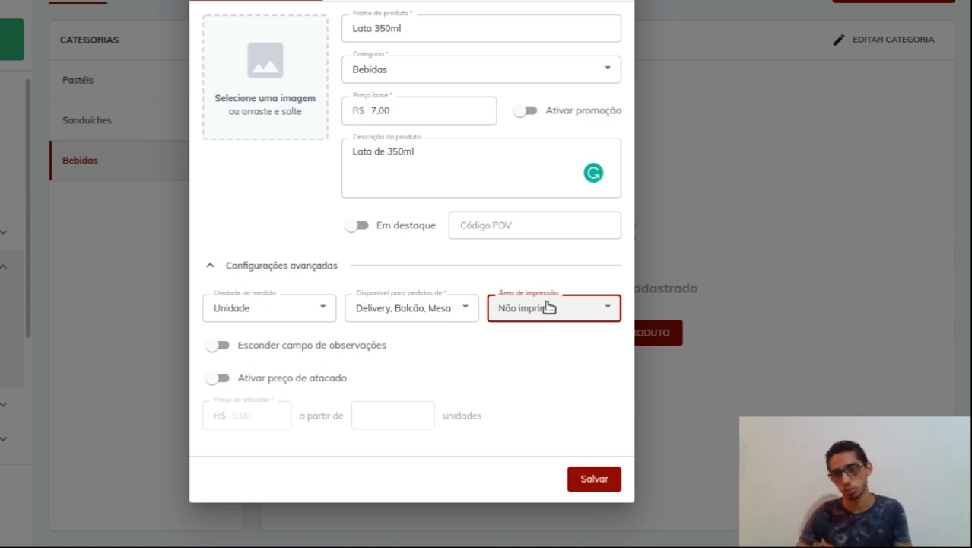
click(586, 309)
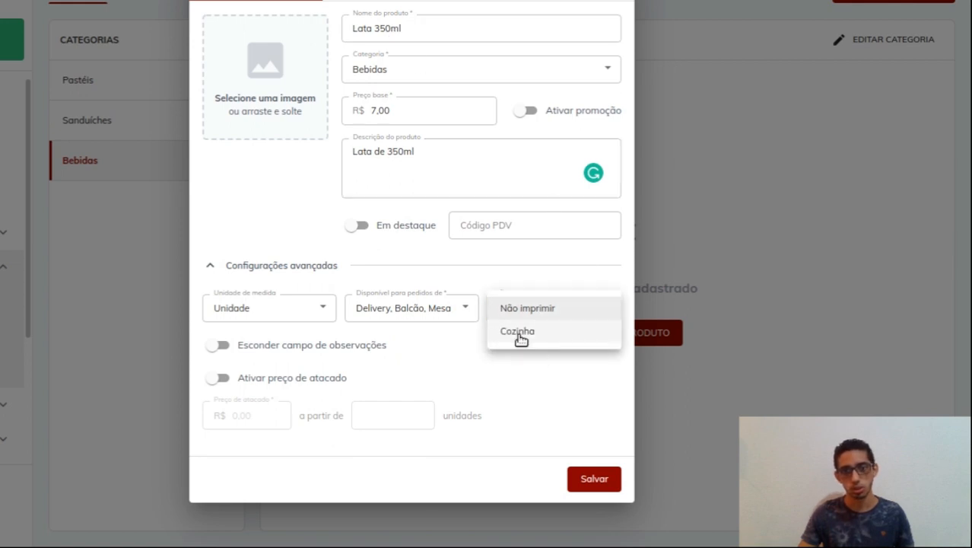
click(536, 386)
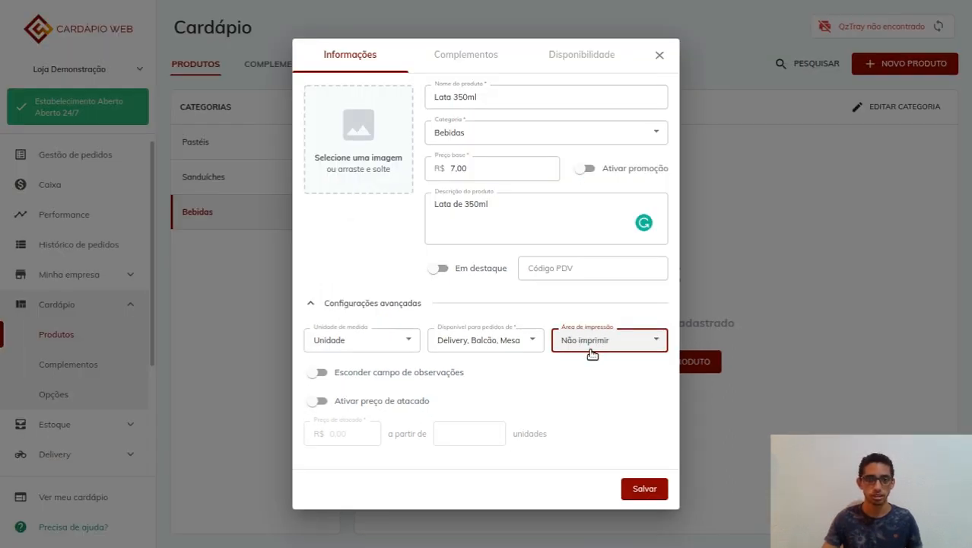
click(590, 345)
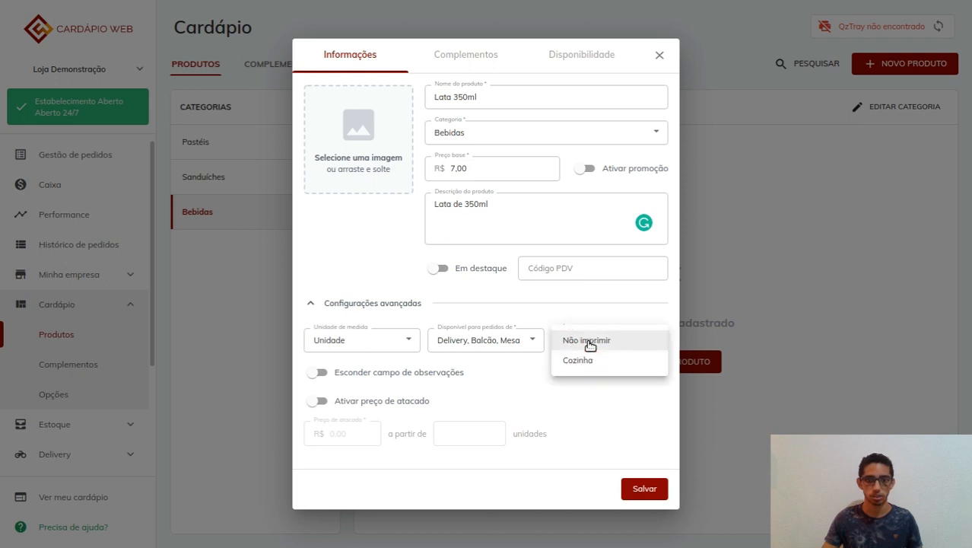
click(589, 380)
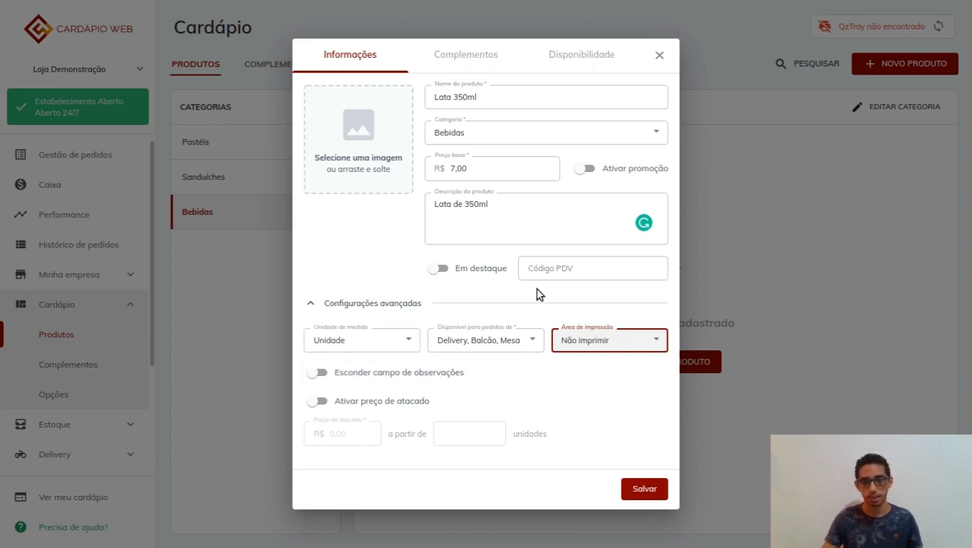
Switch the product's Esconder campo de observações option on and off again, leaving it off
click(365, 375)
click(366, 377)
click(366, 376)
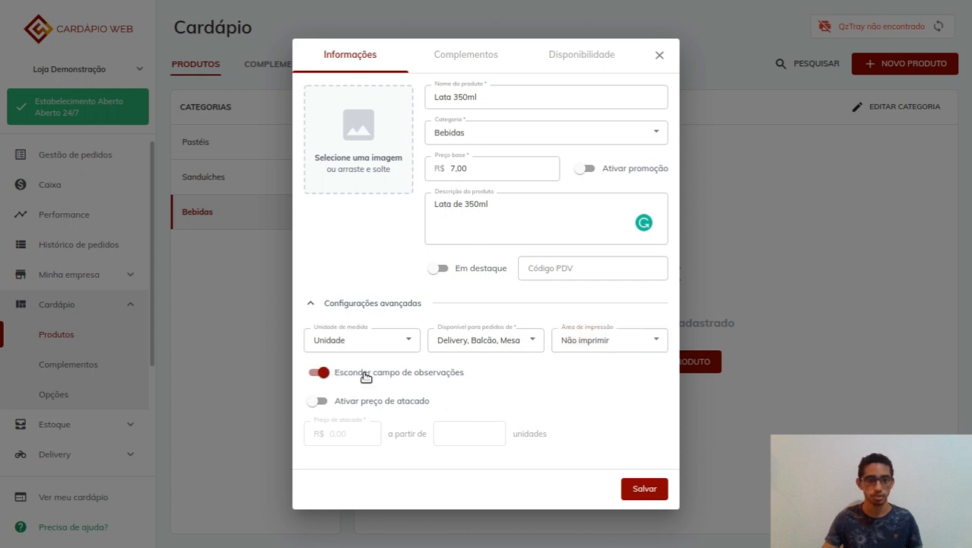
click(366, 376)
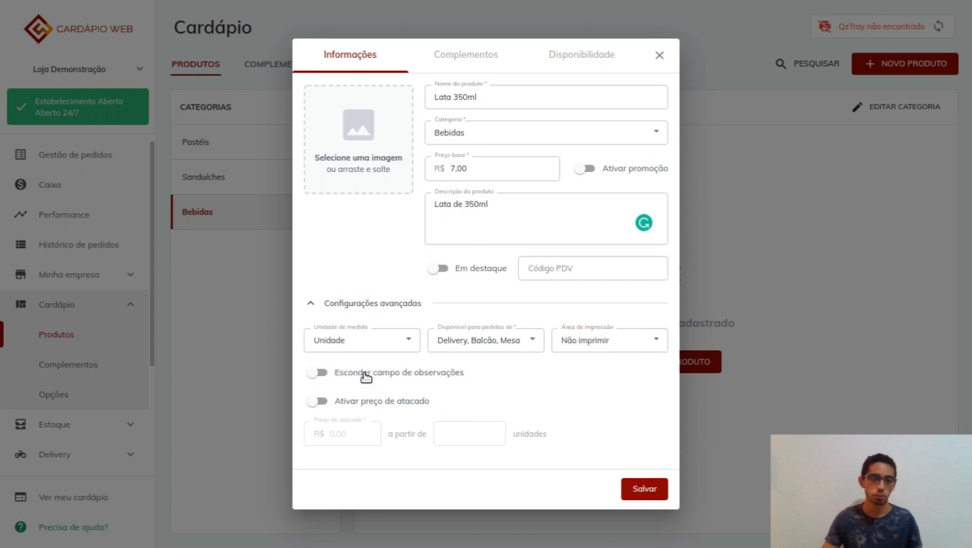
click(362, 376)
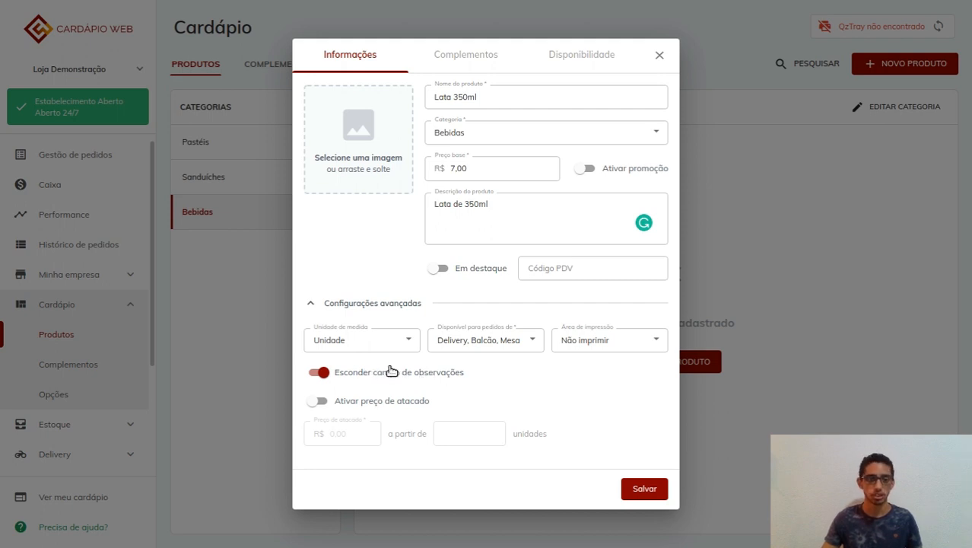
click(355, 374)
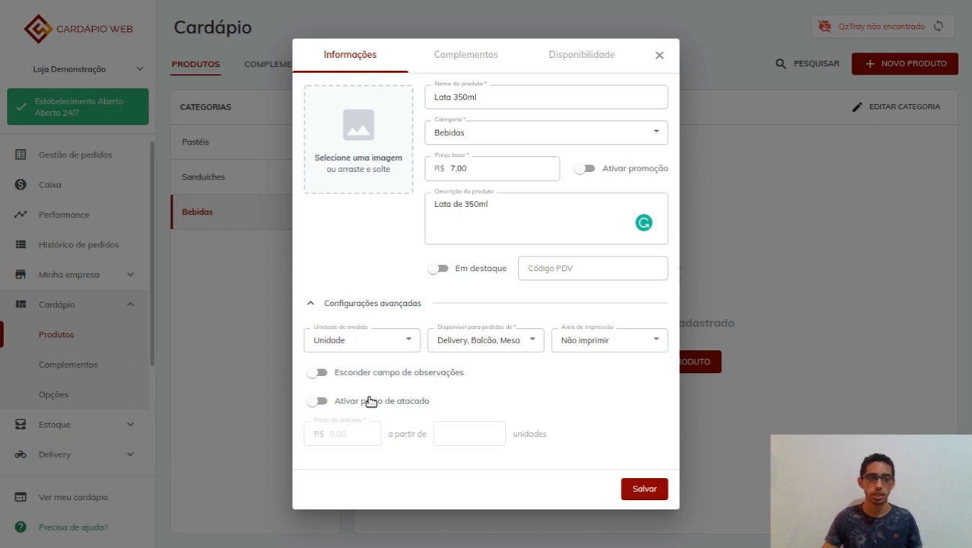
Activate a wholesale price of R$ 5,00 from 10 units for the product, and deactivate it again
click(370, 401)
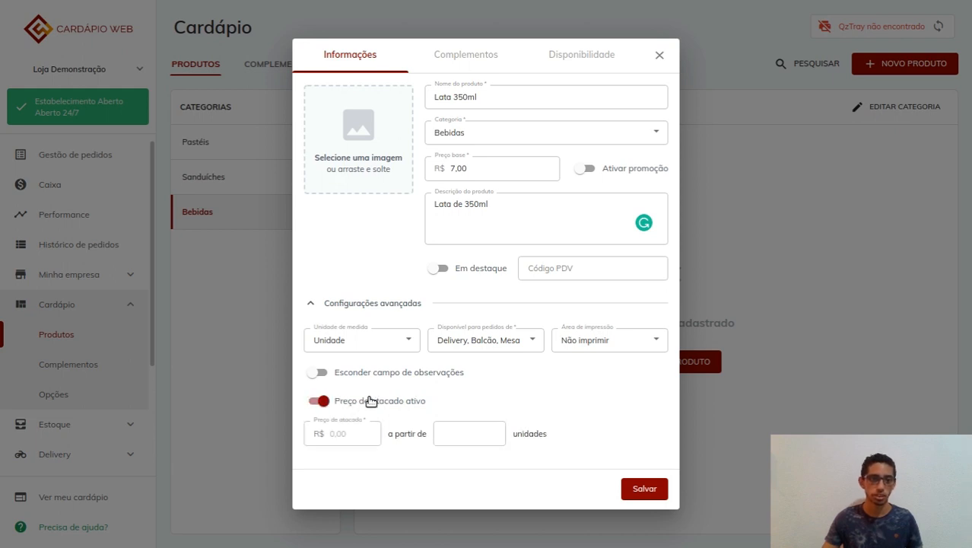
click(351, 432)
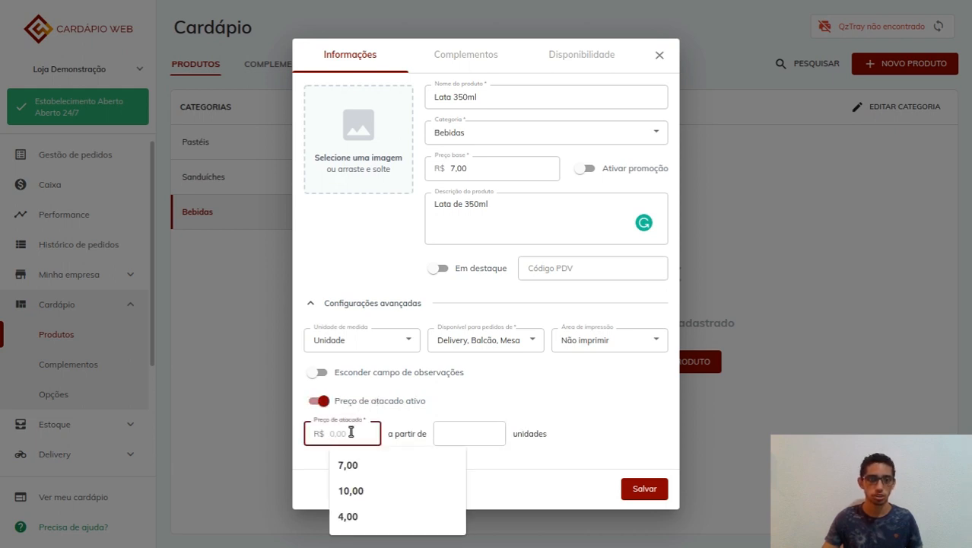
text(5)
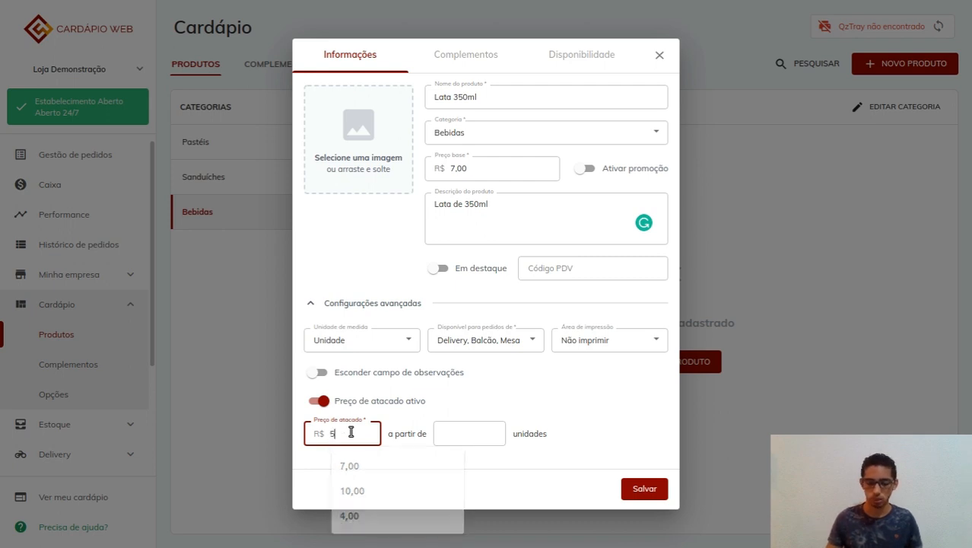
click(478, 426)
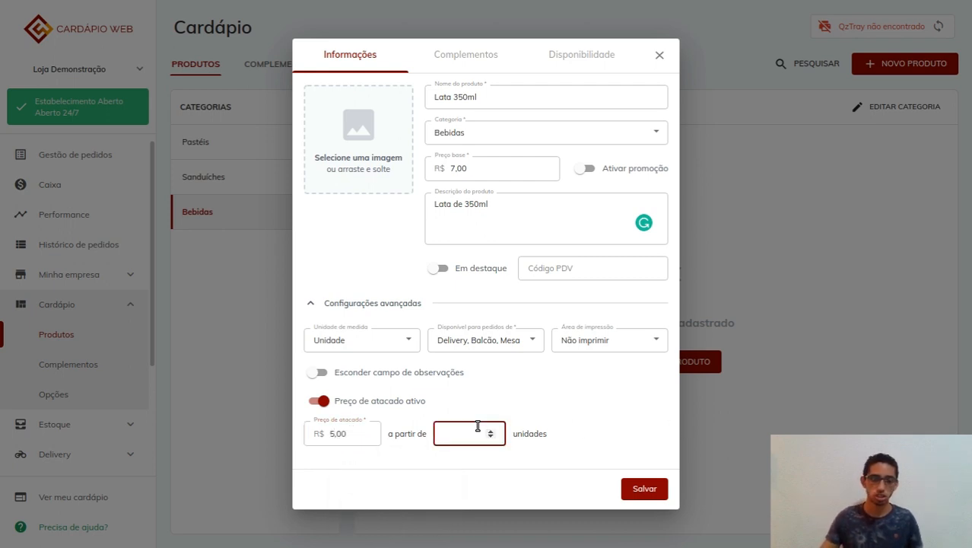
text(10)
click(488, 375)
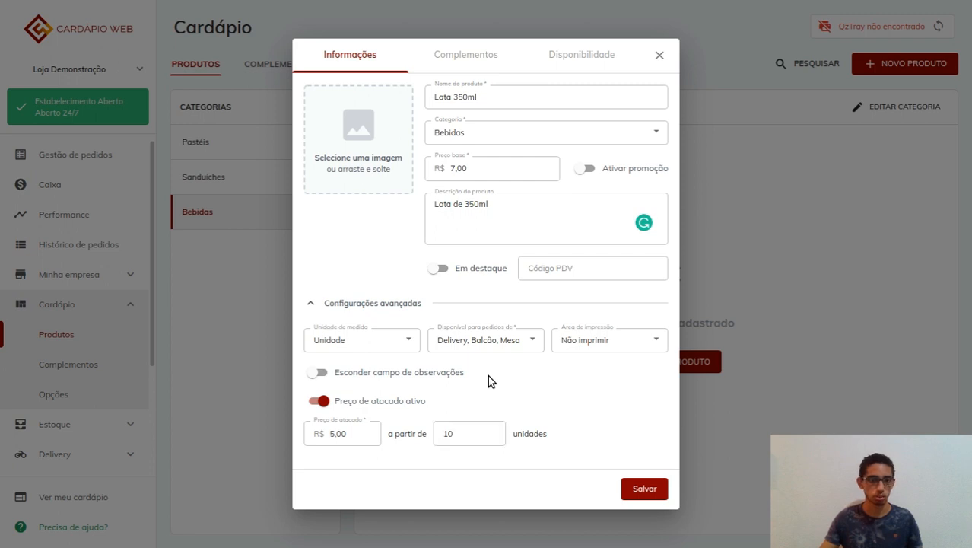
click(388, 408)
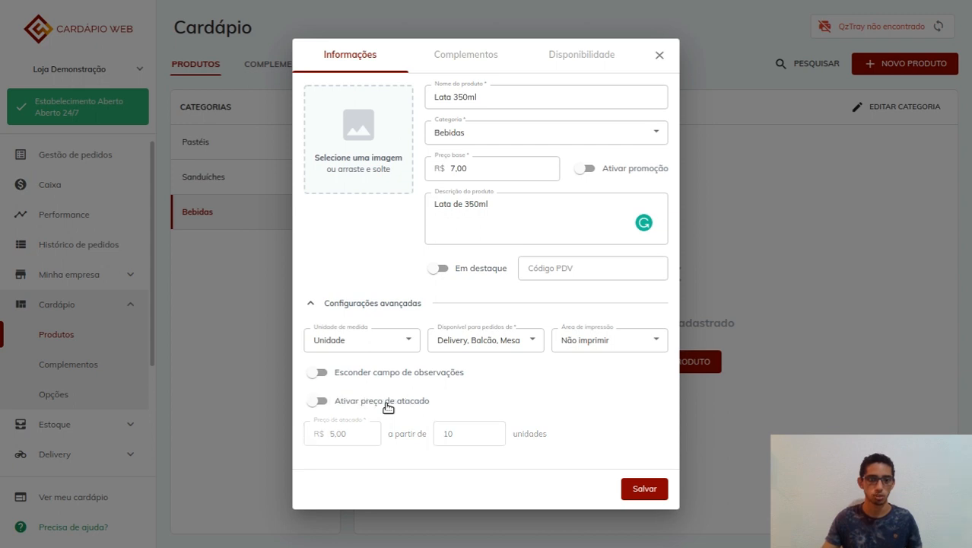
Save the product Lata 350ml and open its availability settings
click(364, 305)
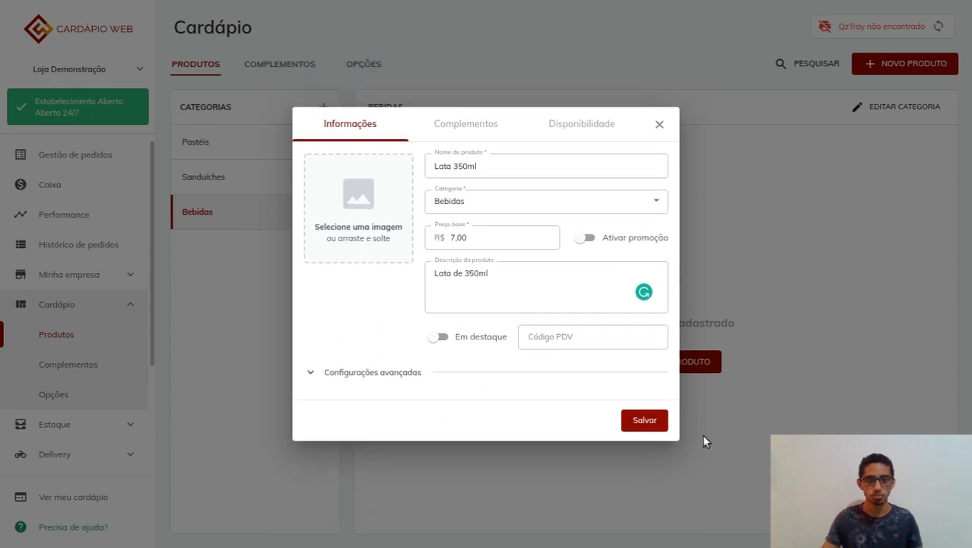
click(637, 422)
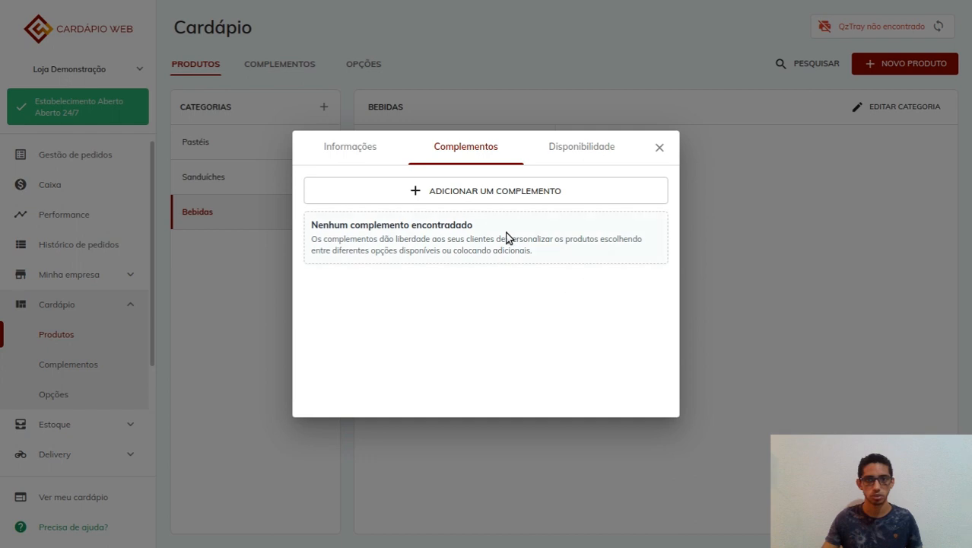
click(585, 155)
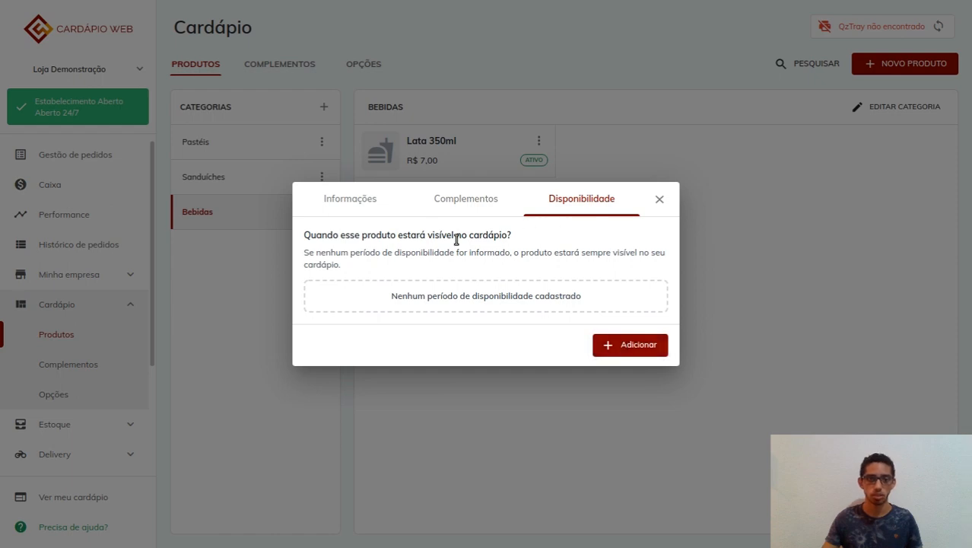
drag(420, 234, 543, 245)
click(543, 245)
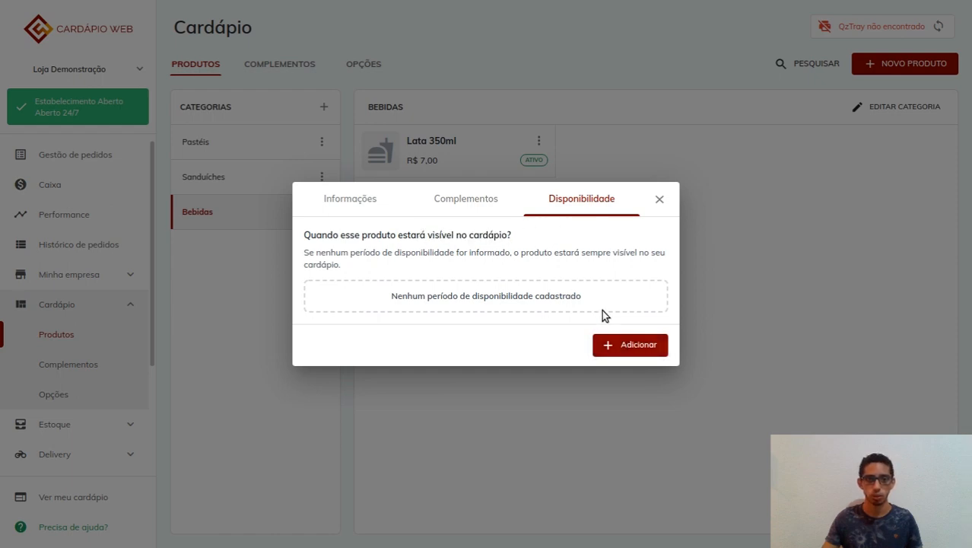
Add an availability period for the product from Sunday to Friday, 18:00 to 23:59, and save it
click(624, 342)
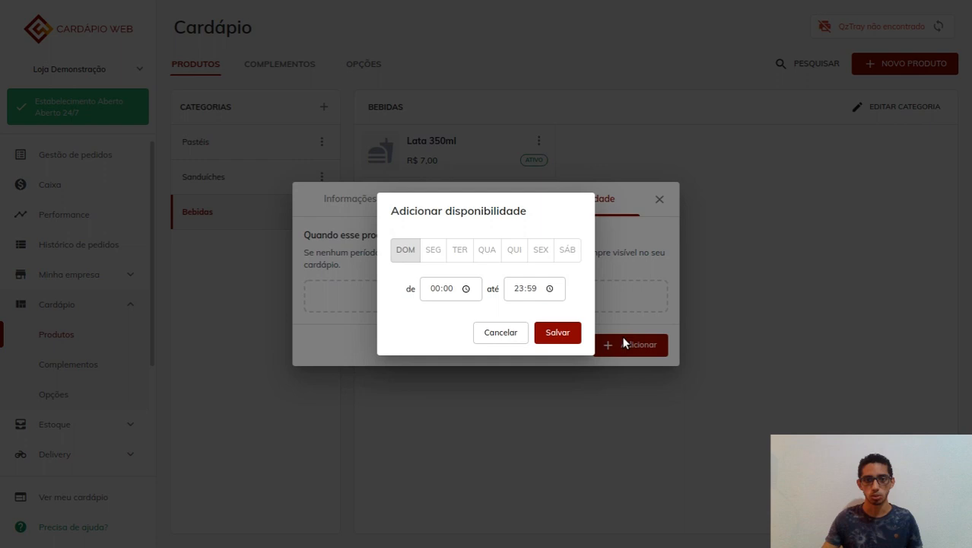
click(432, 251)
click(460, 251)
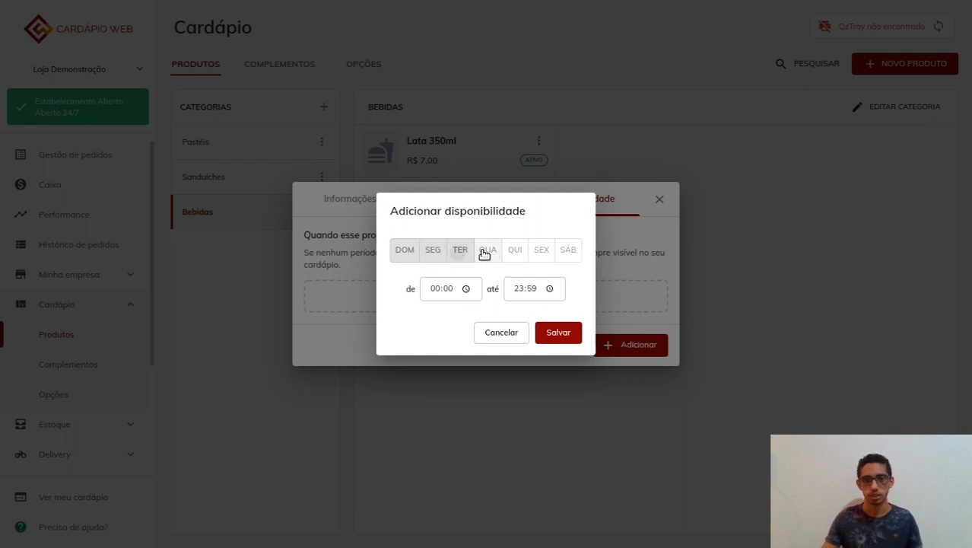
click(487, 251)
click(515, 251)
click(549, 254)
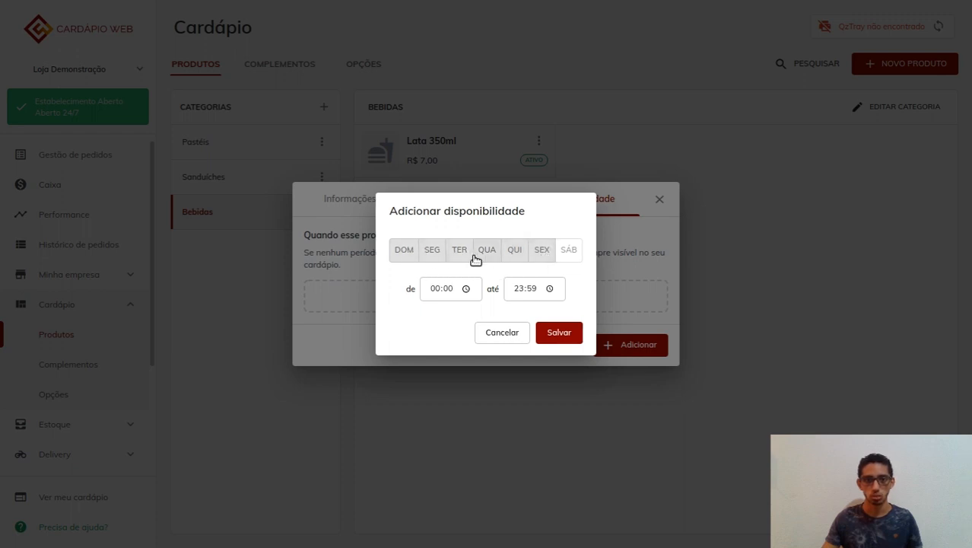
click(433, 290)
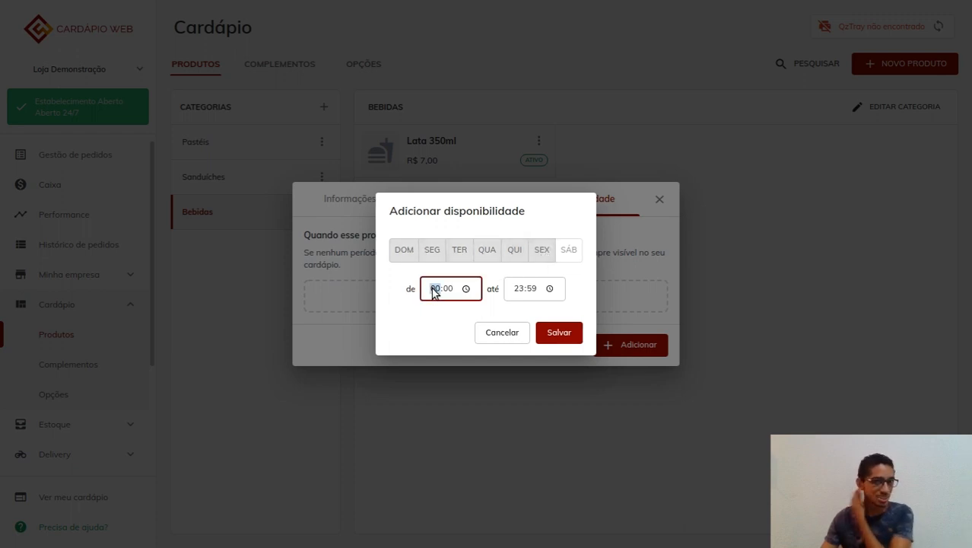
text(18)
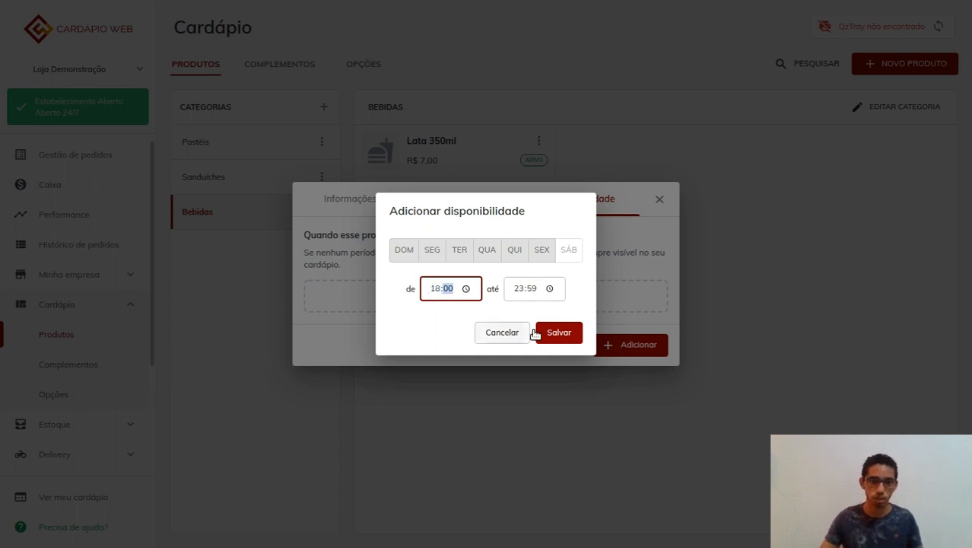
click(559, 335)
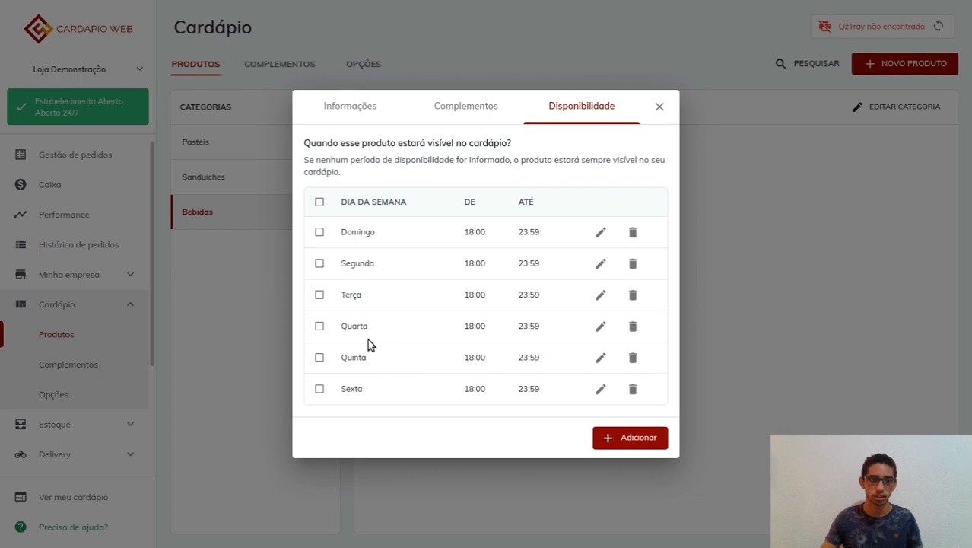
Examine Domingo's start and end times in the product's availability list
double_click(343, 235)
drag(463, 236, 554, 238)
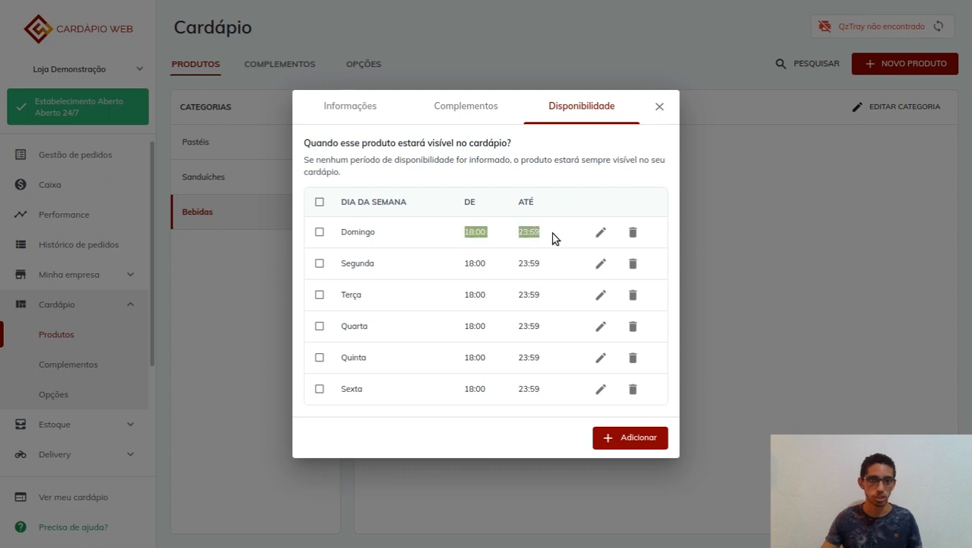
click(511, 255)
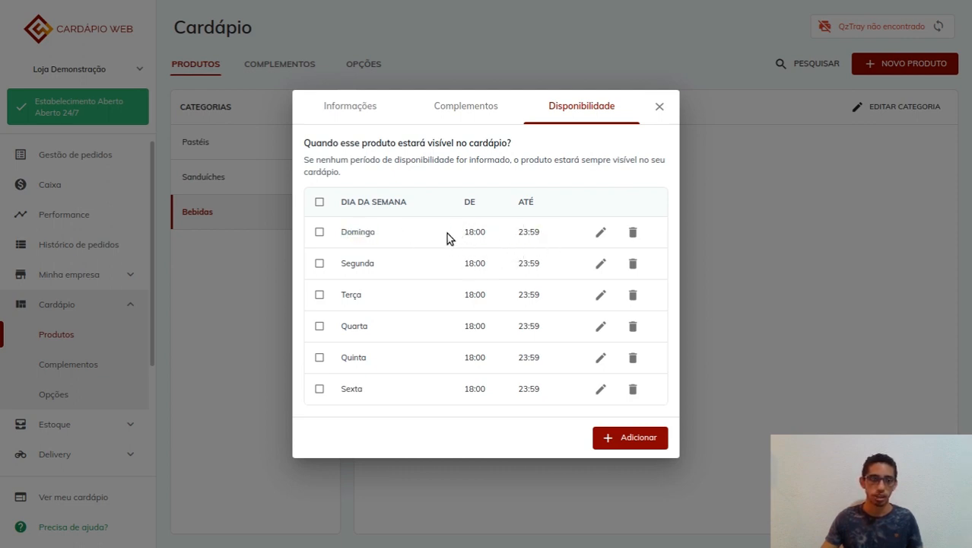
drag(439, 229, 544, 233)
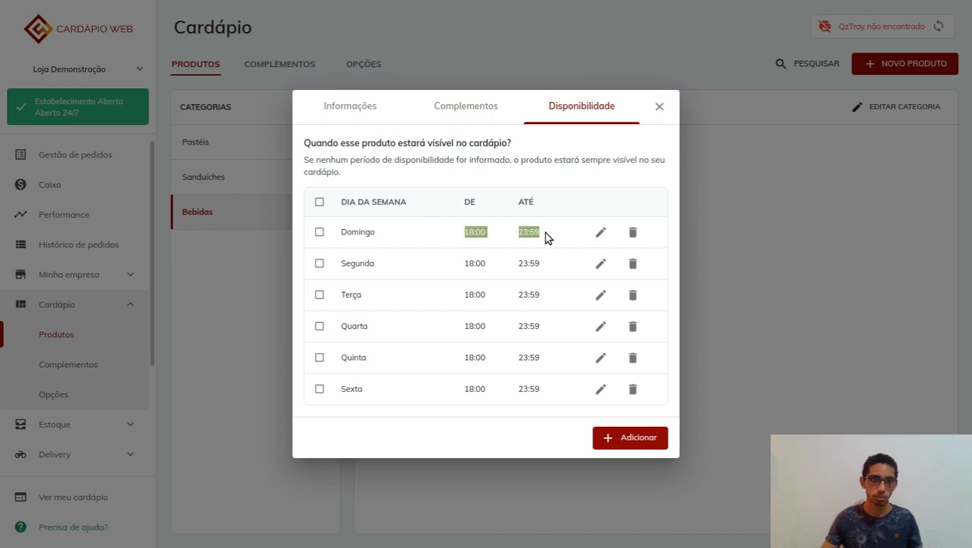
click(545, 233)
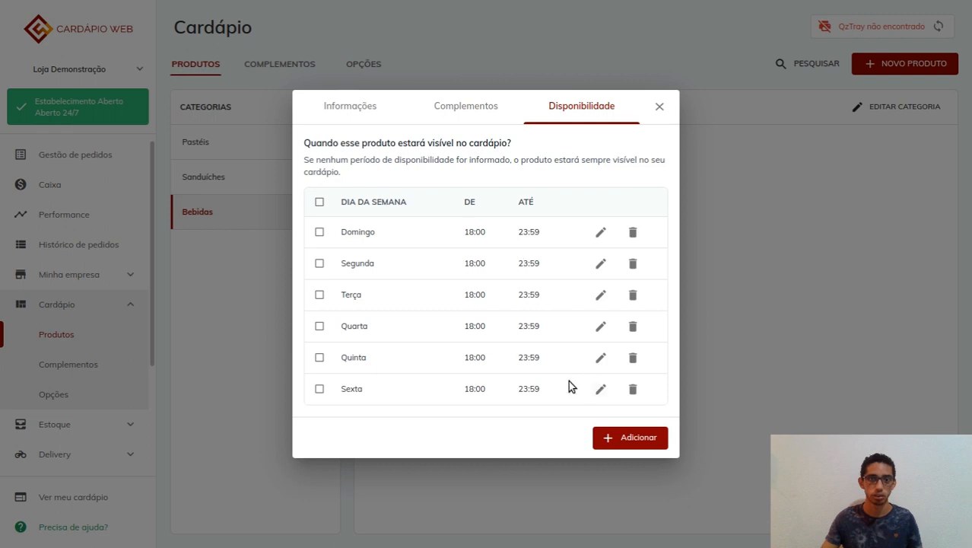
Delete all availability periods of the product Lata 350ml and close its settings
click(319, 203)
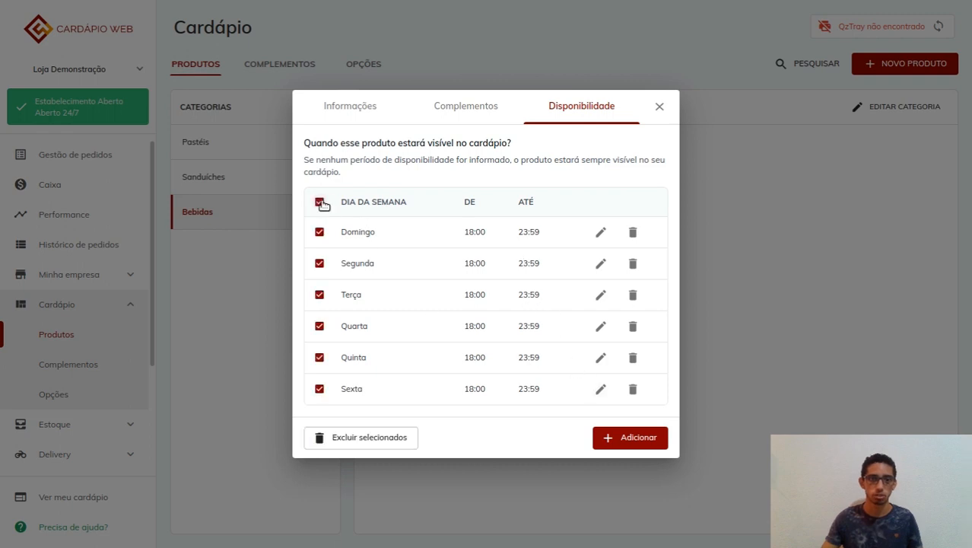
click(354, 436)
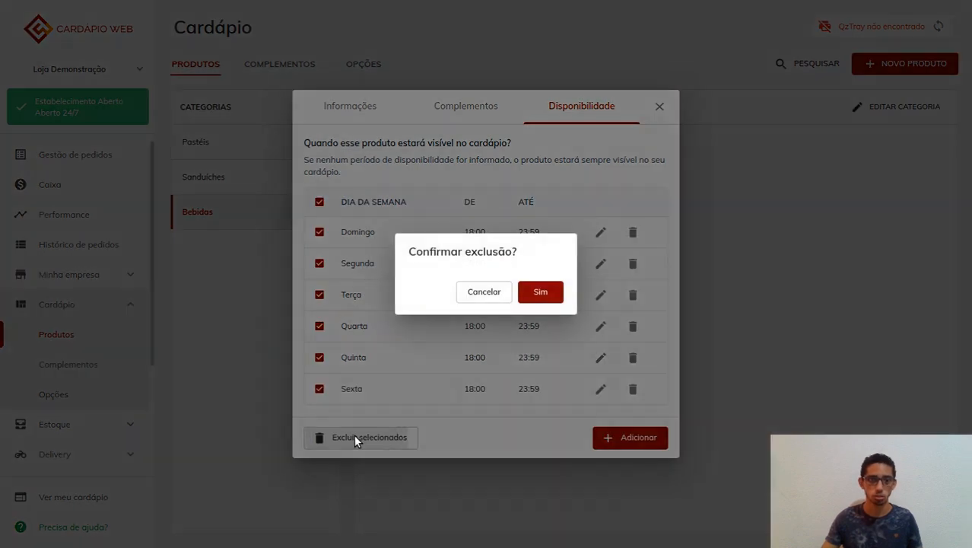
click(540, 294)
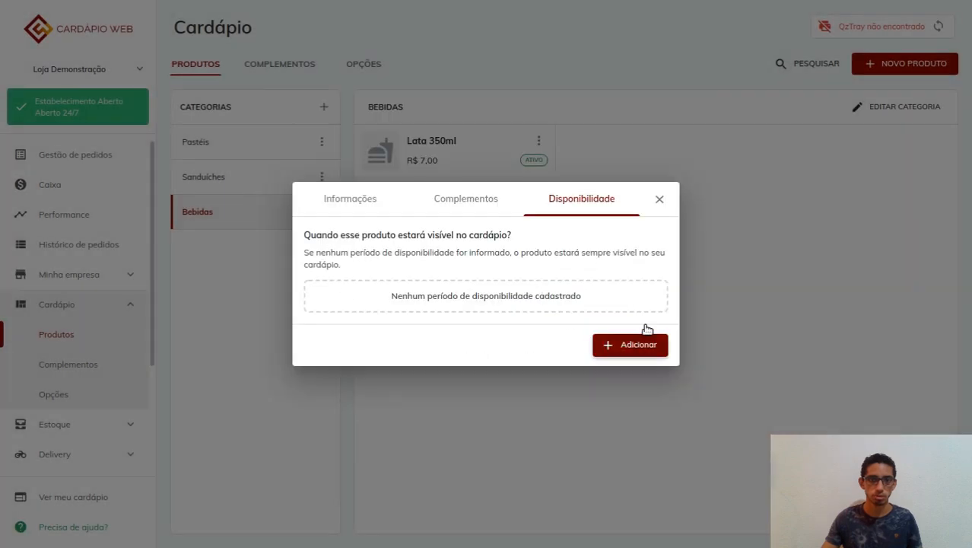
click(659, 200)
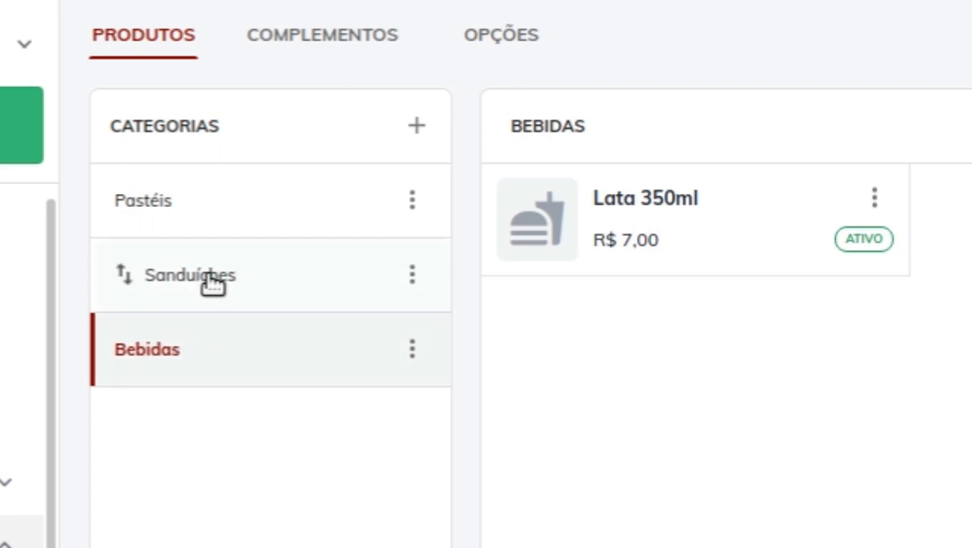
Add an availability period for the Bebidas category on Sunday and Tuesday, 00:00 to 23:59, and save it
click(168, 280)
click(200, 344)
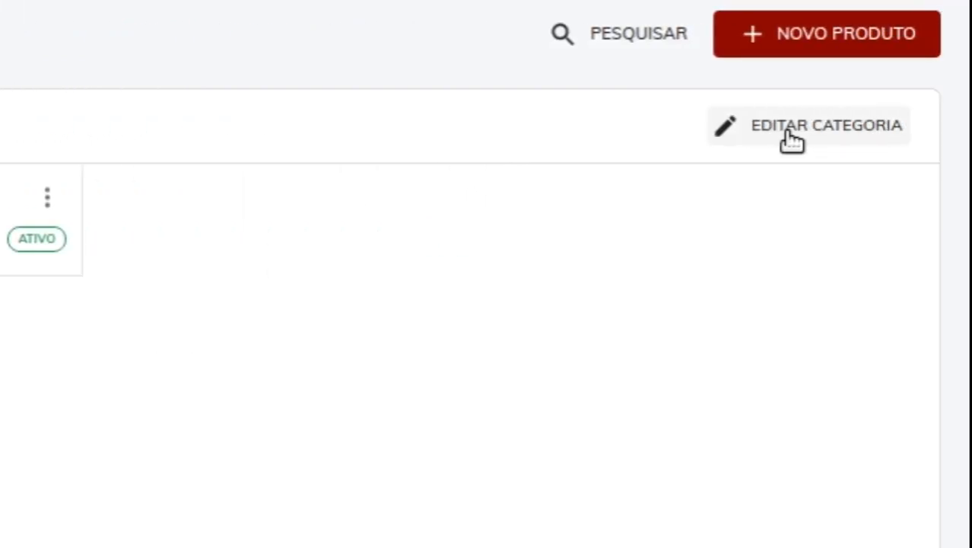
click(792, 140)
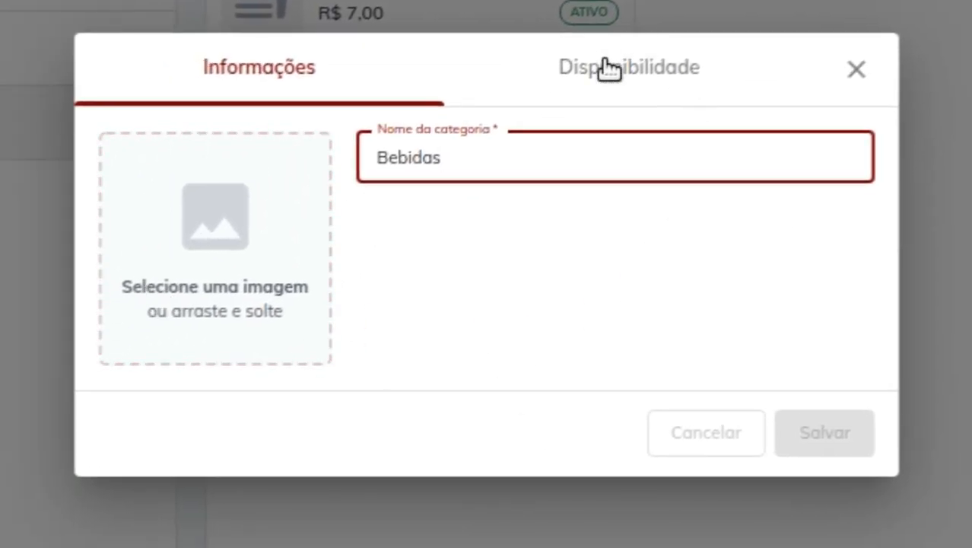
click(609, 70)
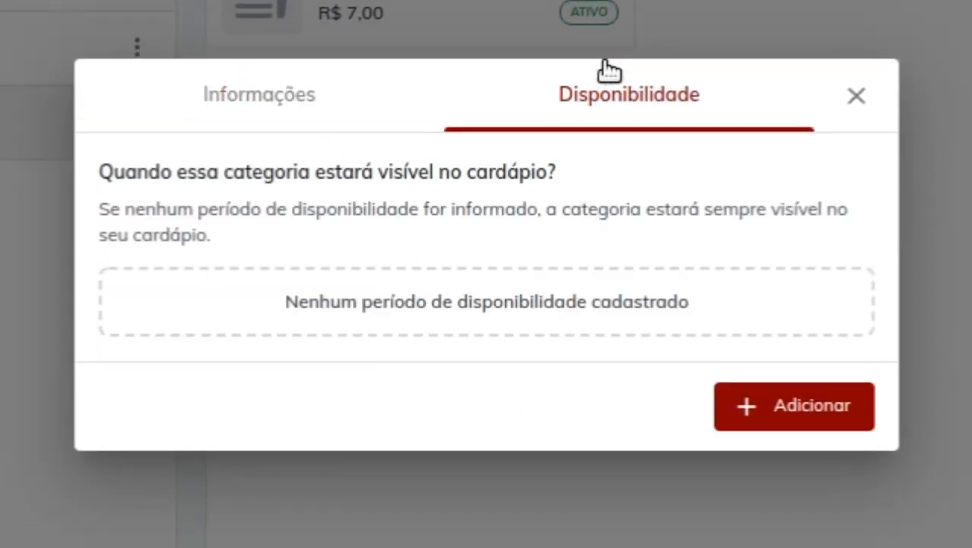
click(761, 411)
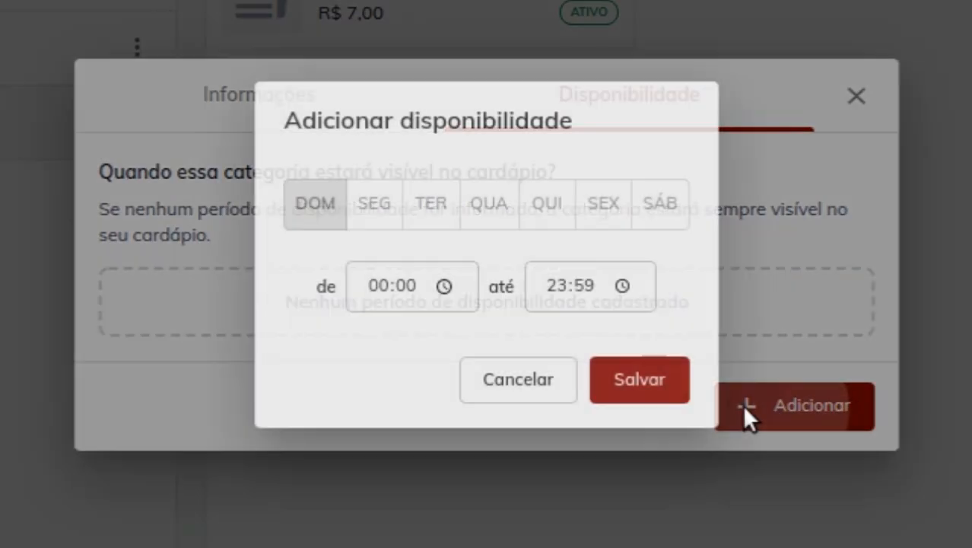
click(452, 219)
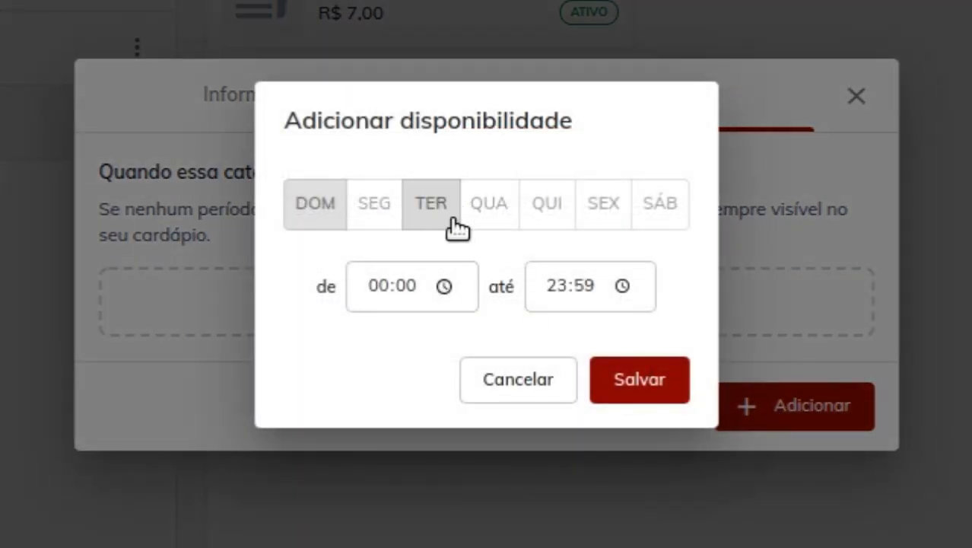
click(658, 382)
Delete all availability periods of the Bebidas category and close its settings
click(130, 237)
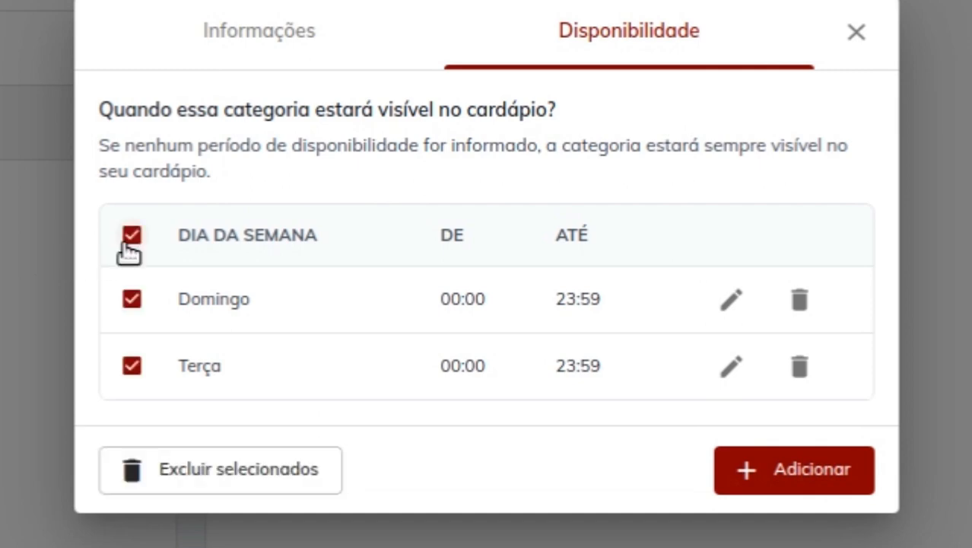
click(304, 465)
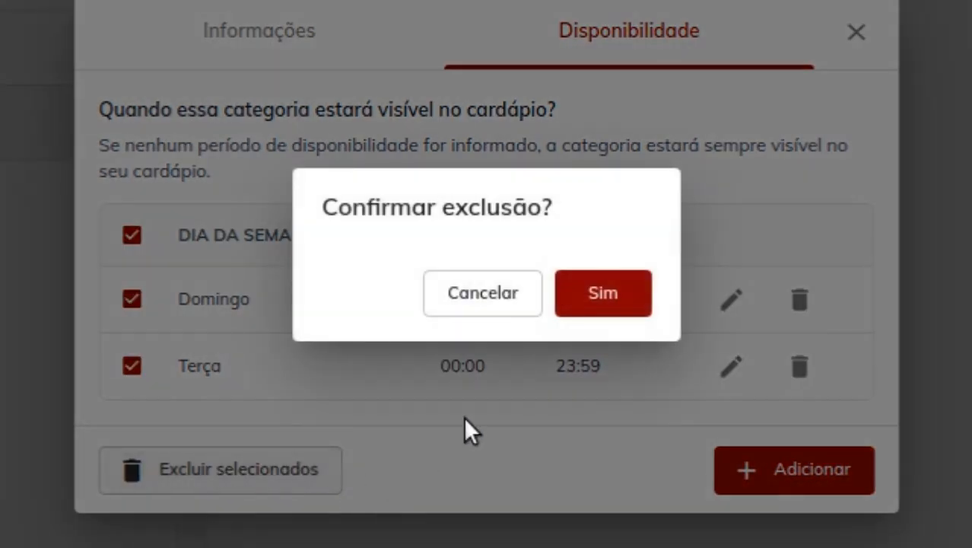
click(586, 297)
click(843, 99)
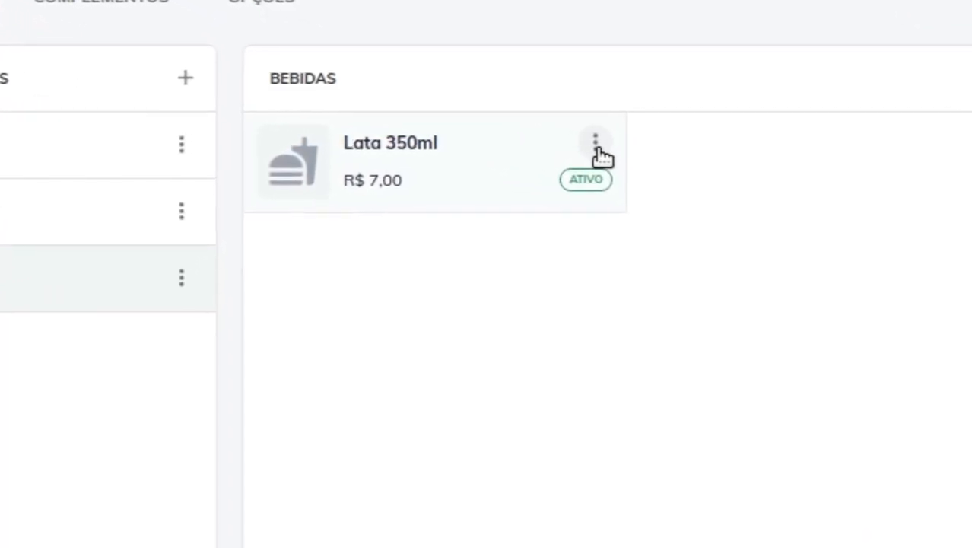
Mark the product Lata 350ml as out of stock (Em falta), and set it back to active
click(604, 142)
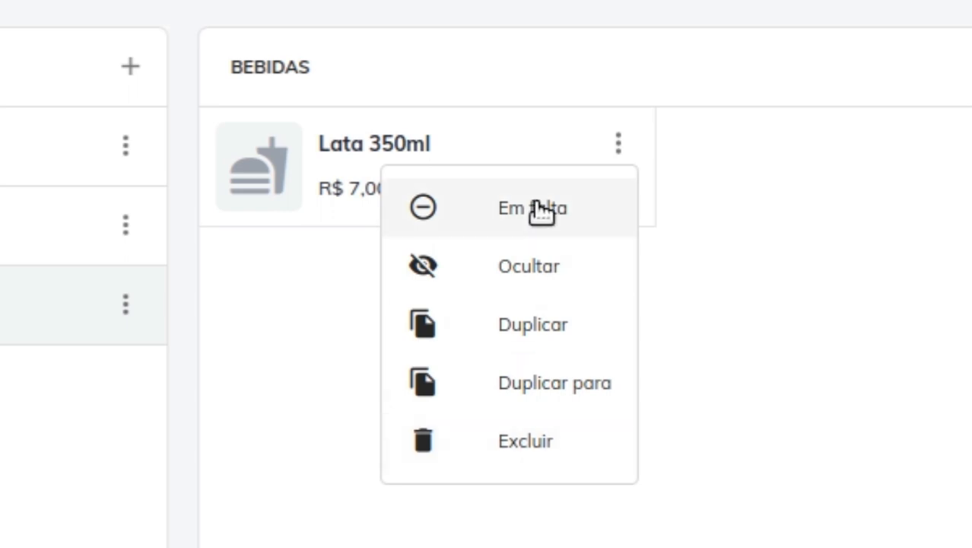
click(576, 223)
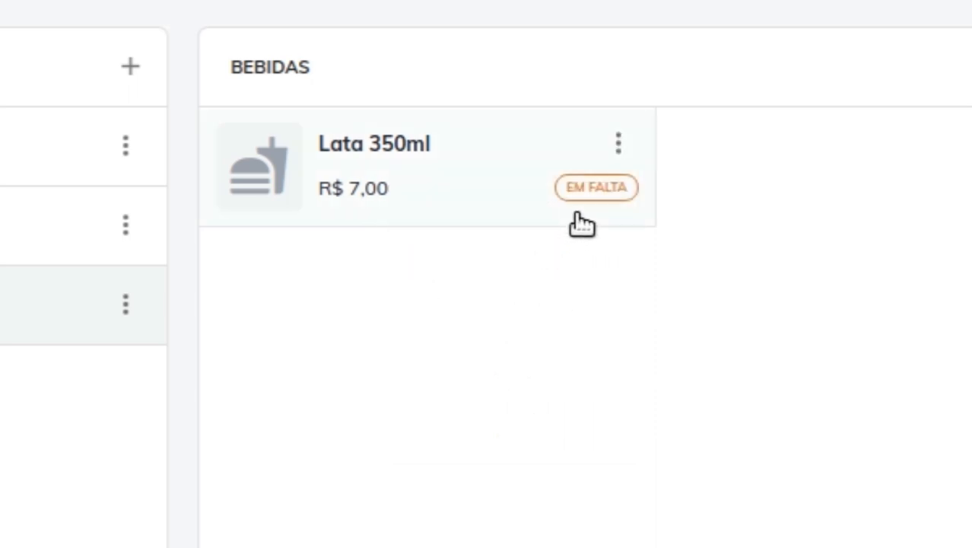
click(620, 147)
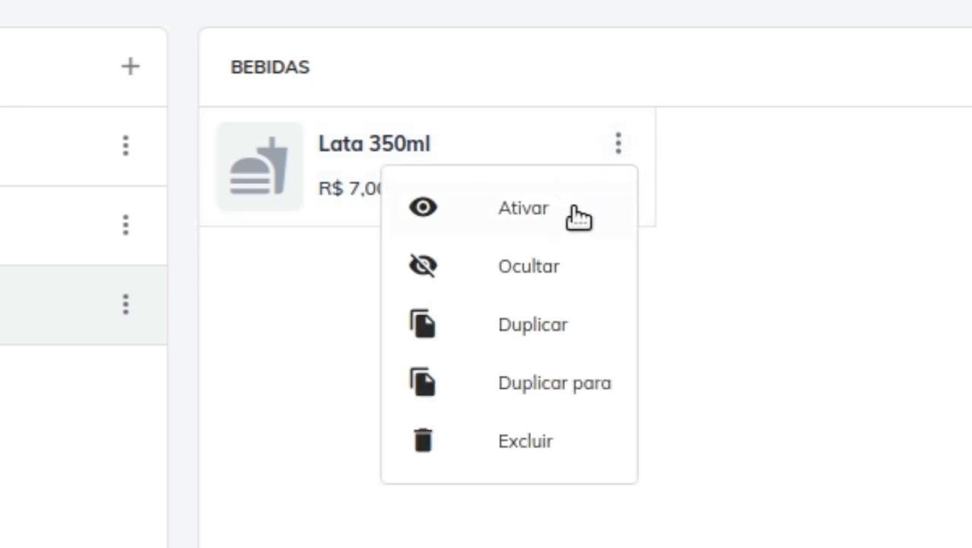
click(517, 222)
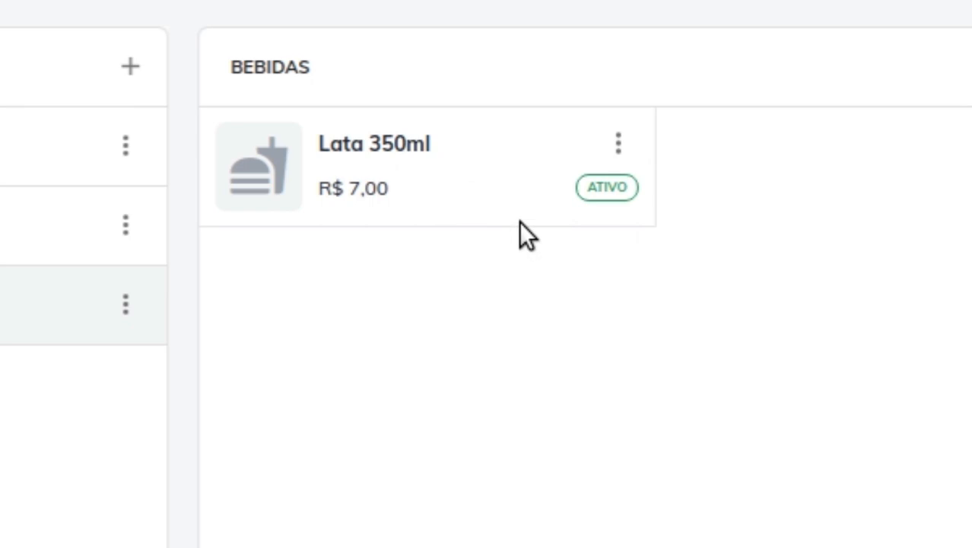
click(619, 145)
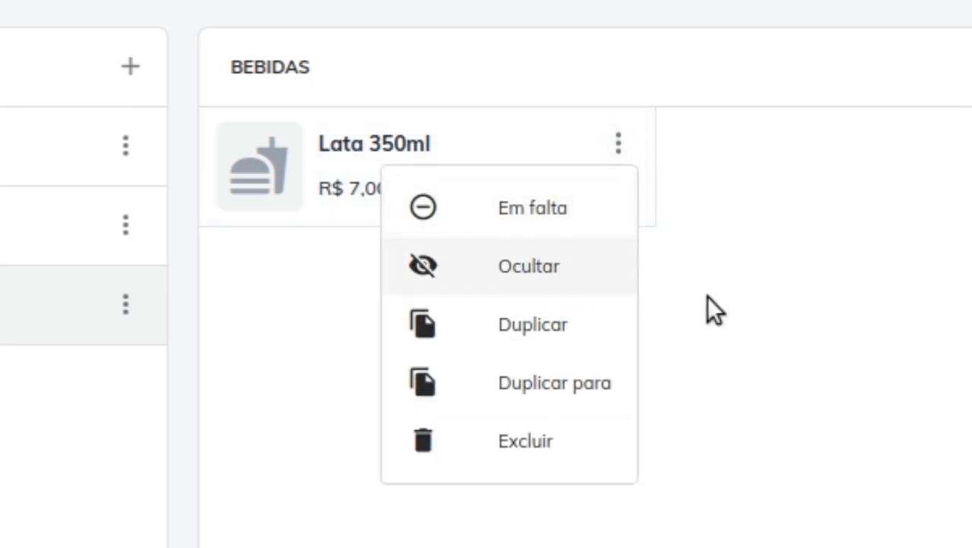
click(736, 301)
click(619, 144)
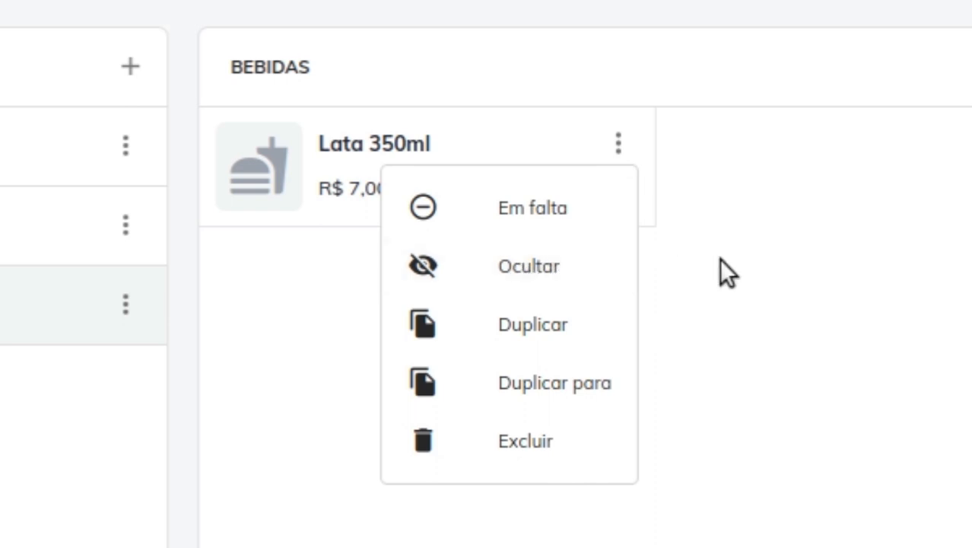
click(741, 278)
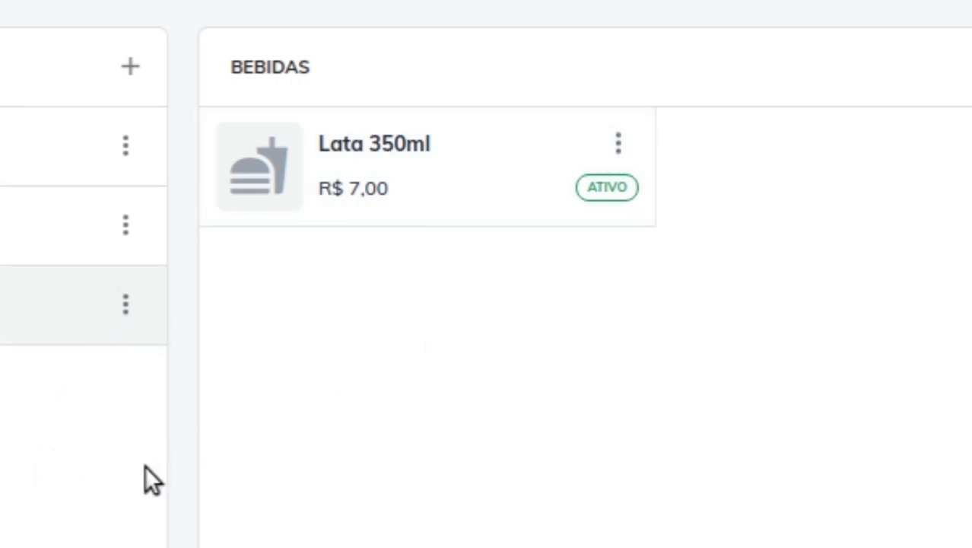
Hide the product Lata 350ml from the menu, and set it back to active
click(618, 156)
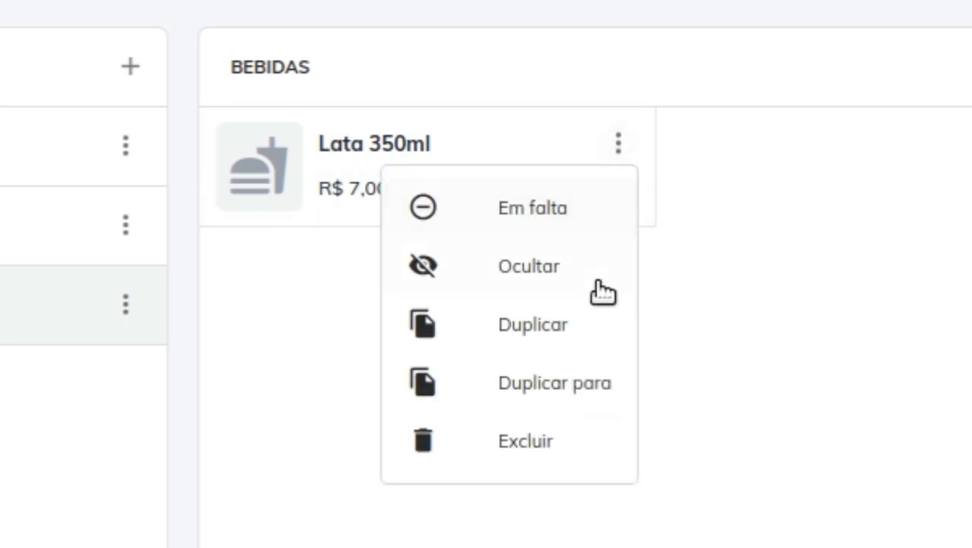
click(533, 282)
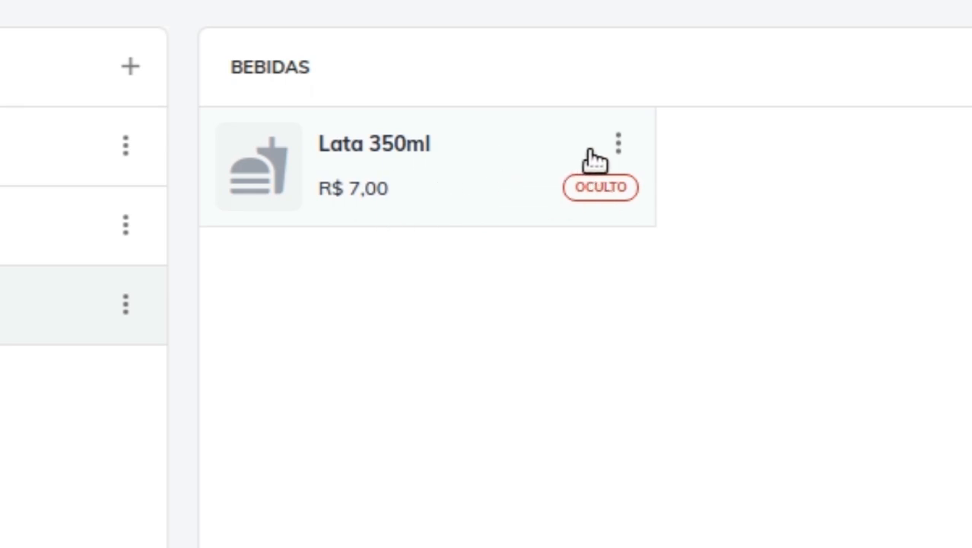
click(620, 145)
click(545, 210)
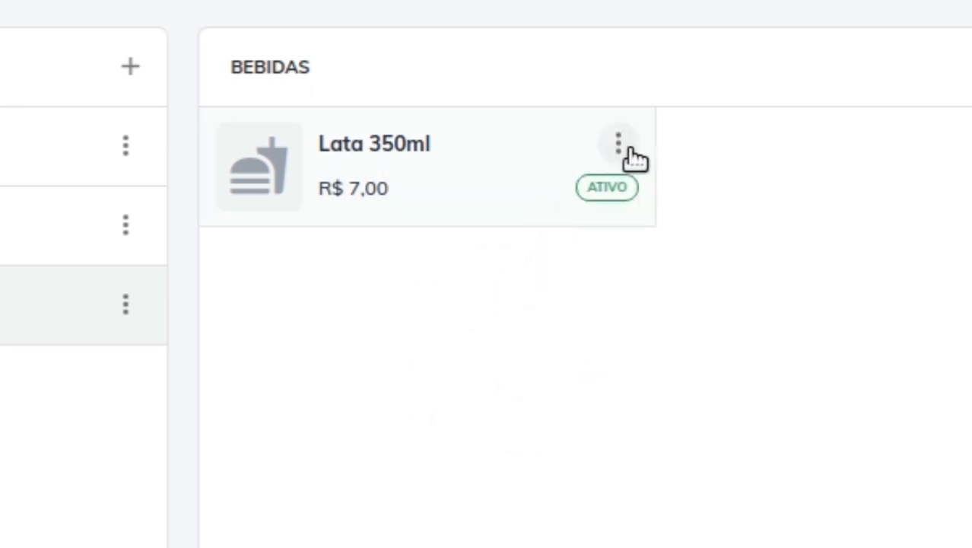
Duplicate the product Lata 350ml within Bebidas, and duplicate it to the Sanduíches category as well
click(621, 144)
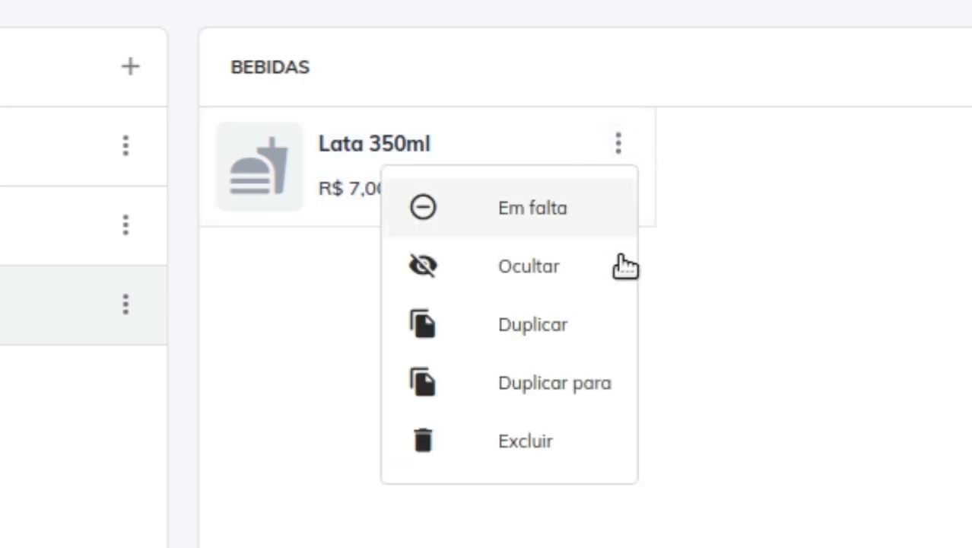
click(551, 334)
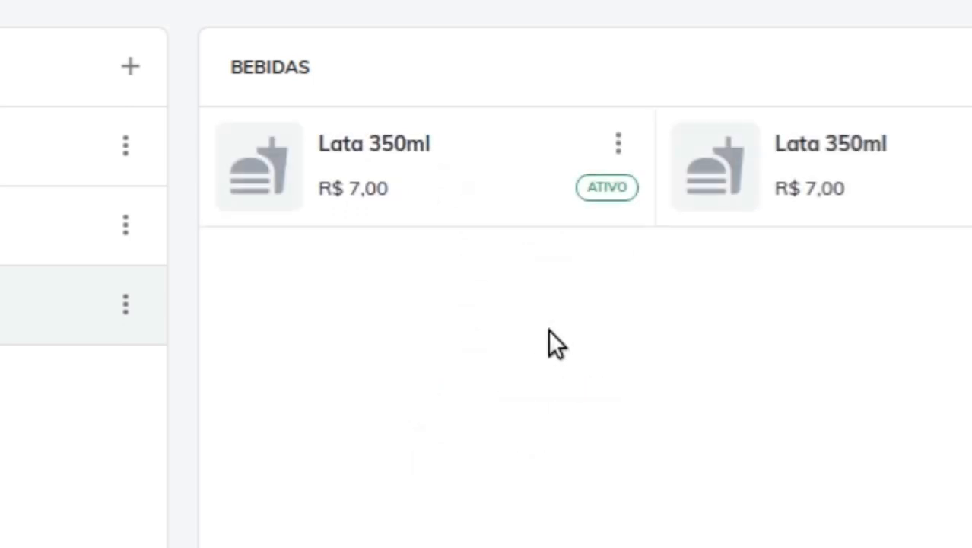
click(620, 144)
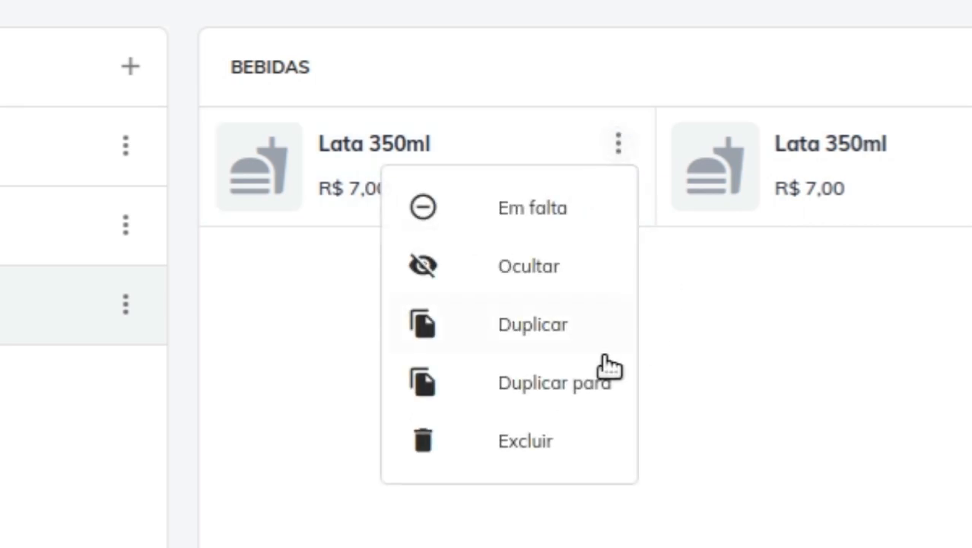
click(513, 401)
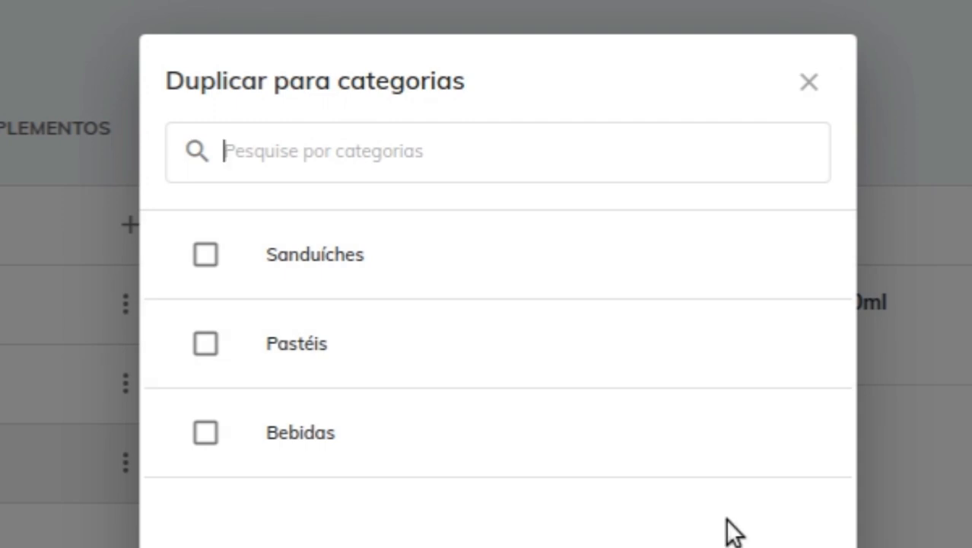
click(337, 257)
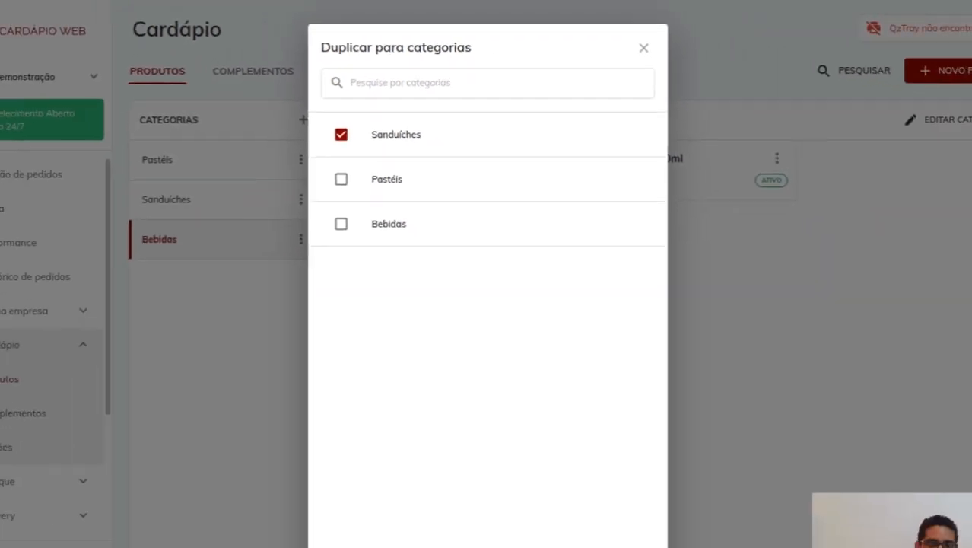
click(607, 505)
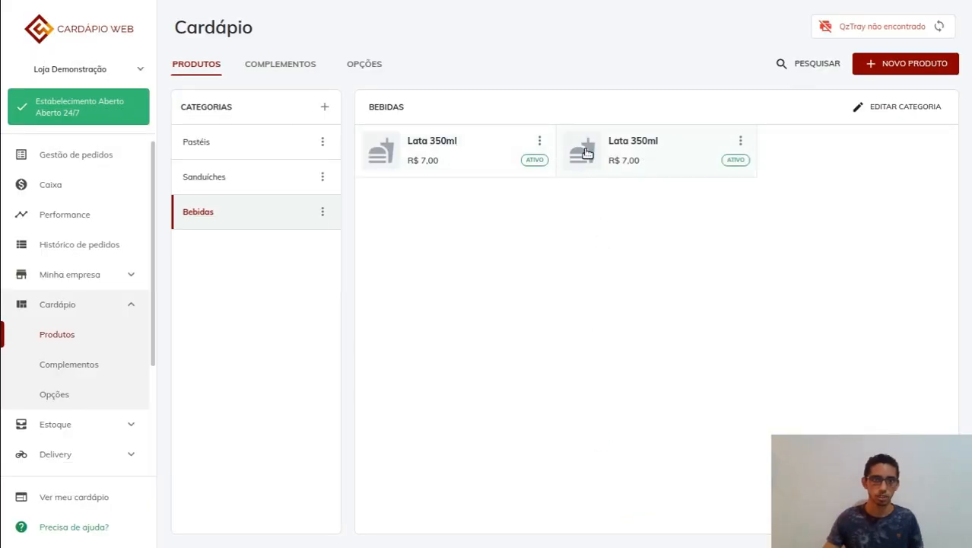
Delete the copy of Lata 350ml from the Sanduíches category and confirm the deletion
click(230, 180)
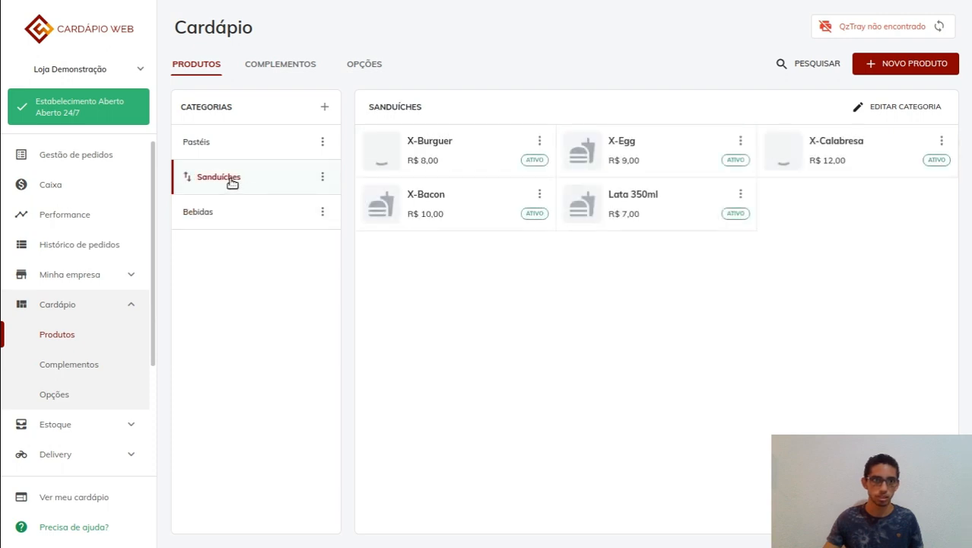
click(740, 195)
click(702, 326)
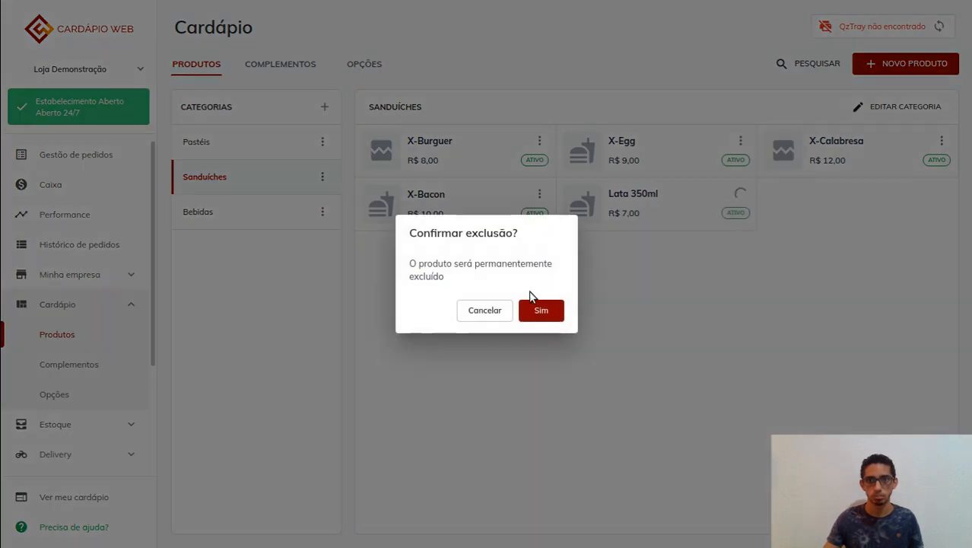
click(547, 310)
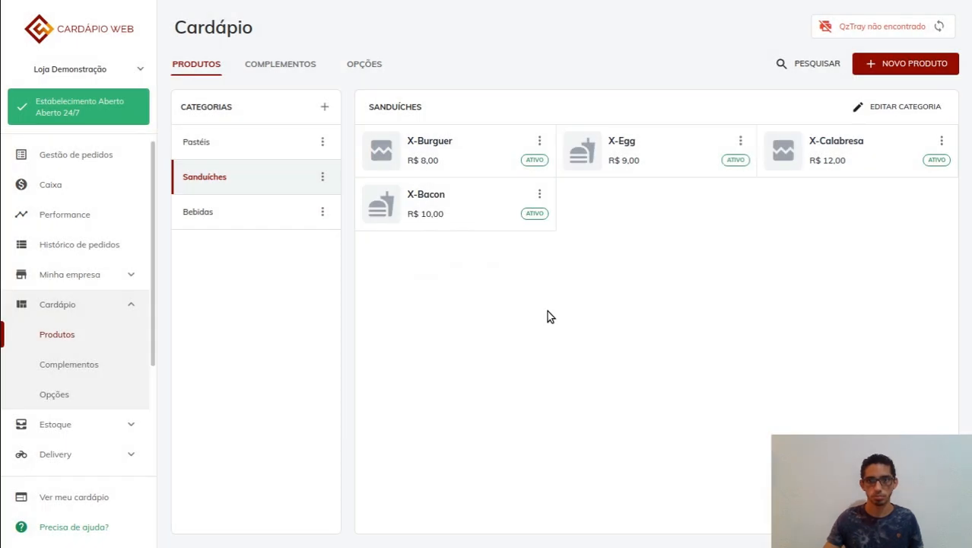
Open the Bebidas category
click(217, 216)
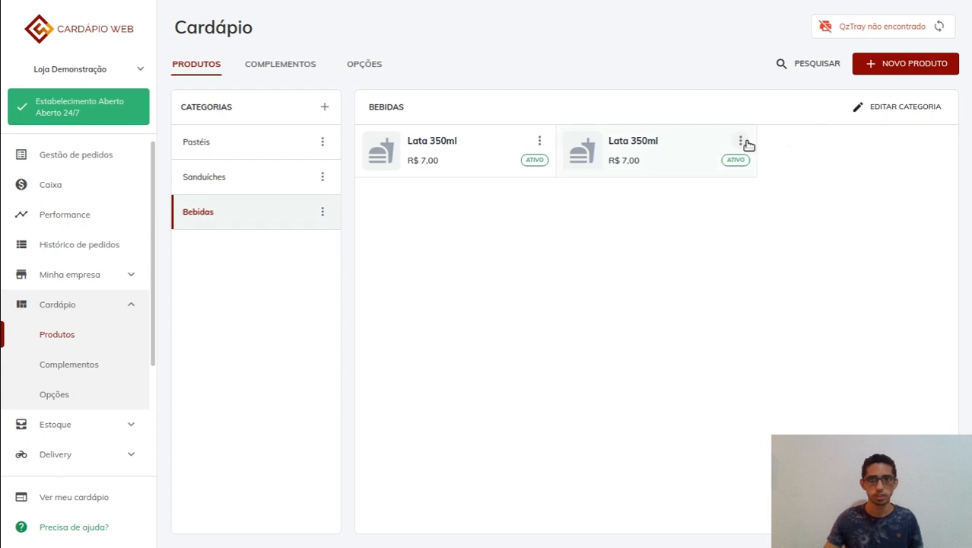
click(742, 141)
click(690, 273)
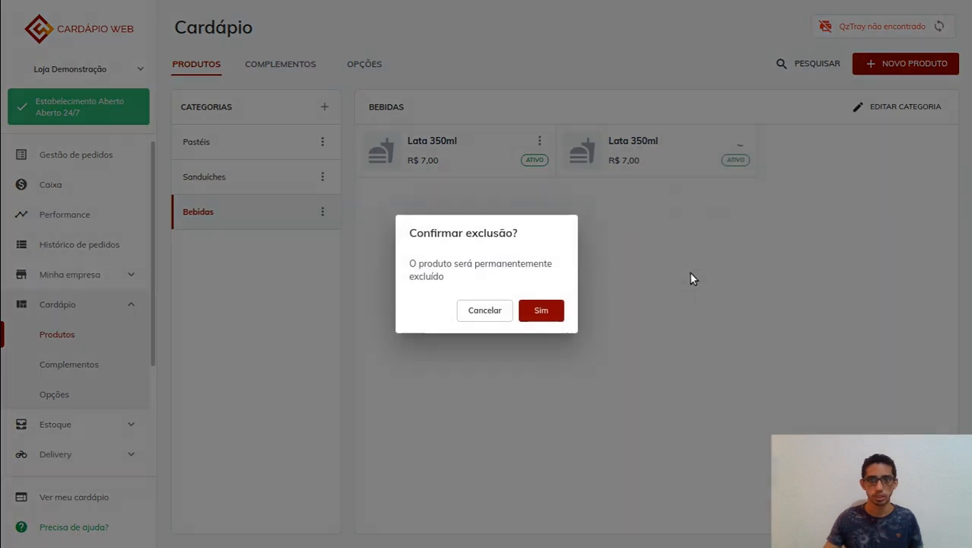
click(481, 310)
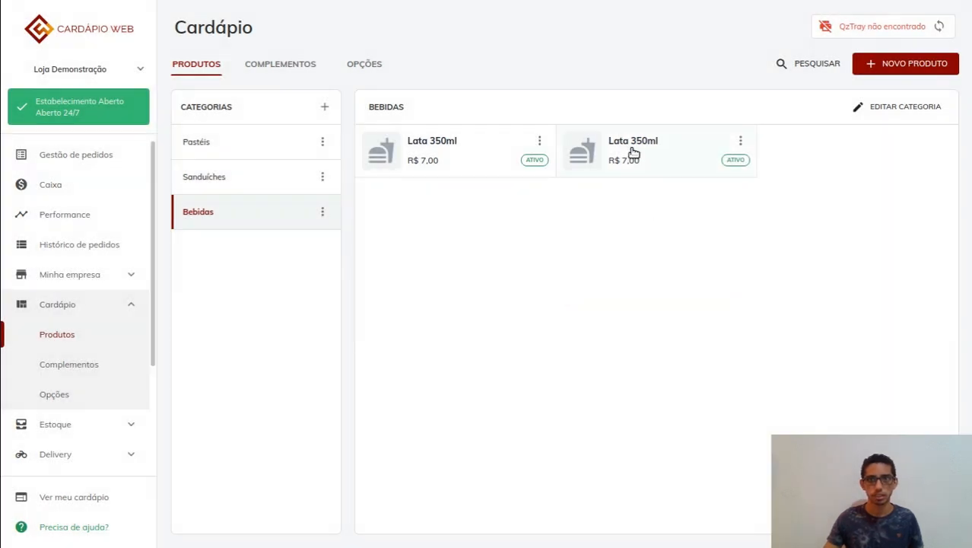
Change the category of the second Lata 350ml product in Bebidas to Sanduíches and save it
click(634, 153)
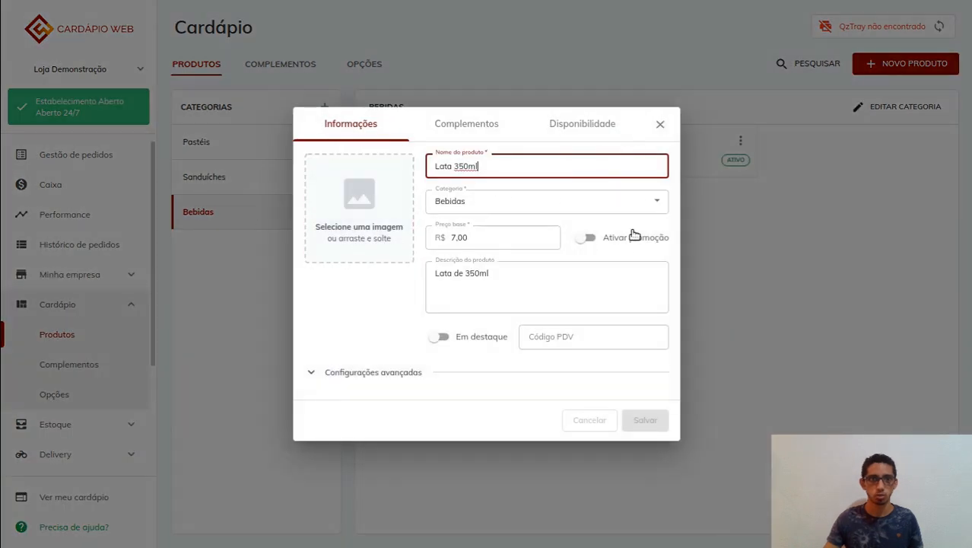
click(502, 213)
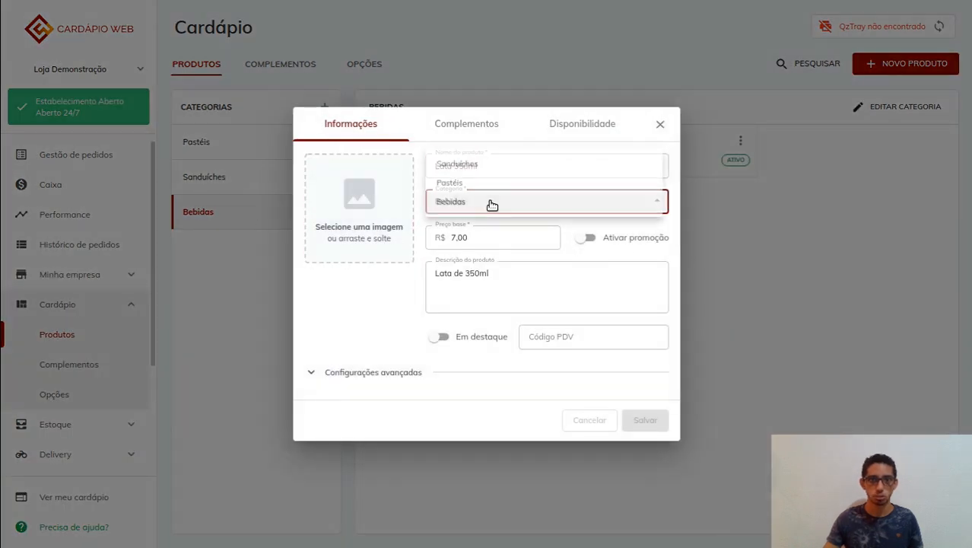
click(491, 168)
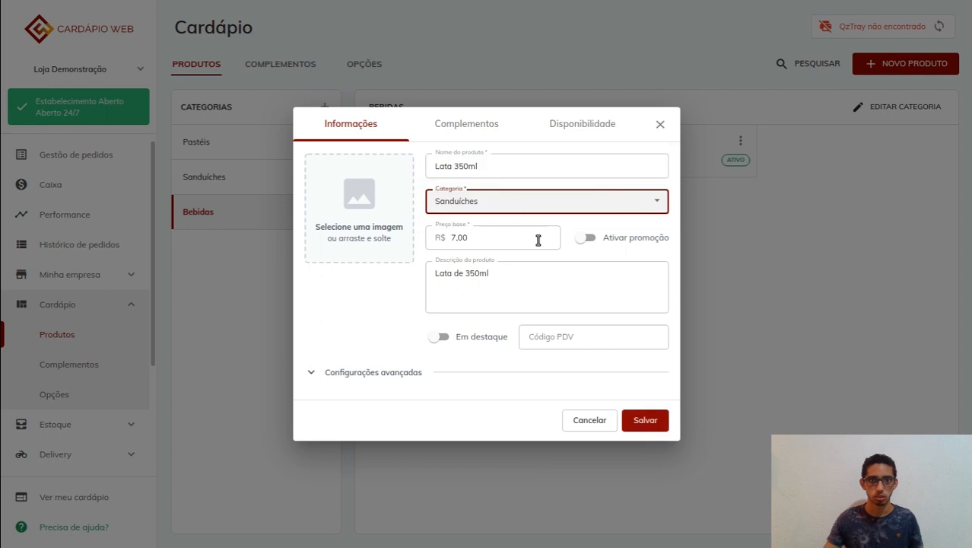
click(643, 420)
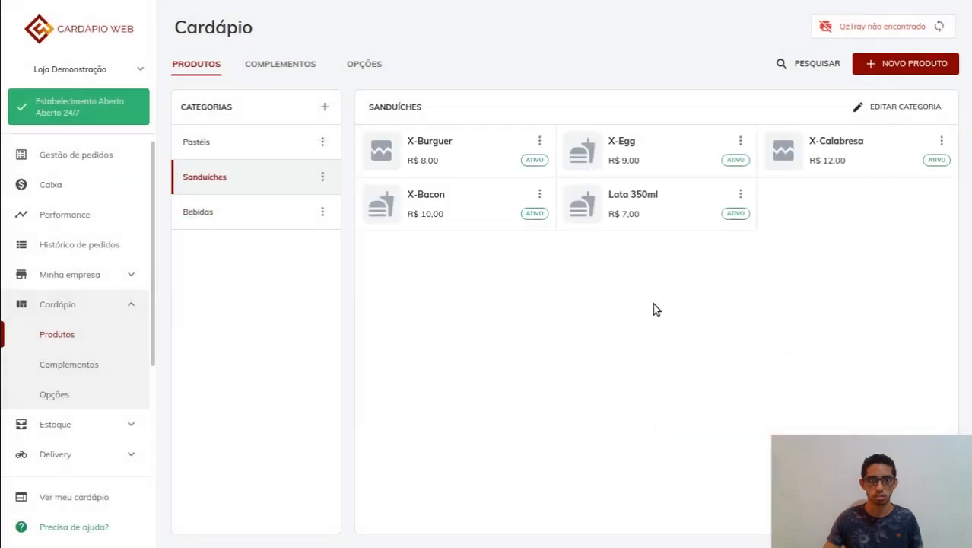
Delete Lata 350ml from the Sanduíches category, confirm the deletion, and return to the Bebidas category
click(743, 196)
click(704, 327)
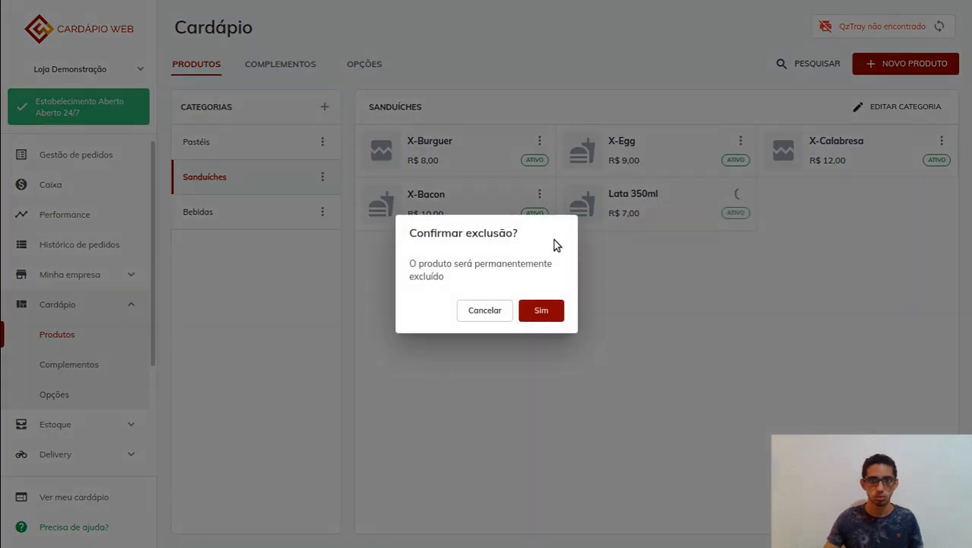
click(542, 311)
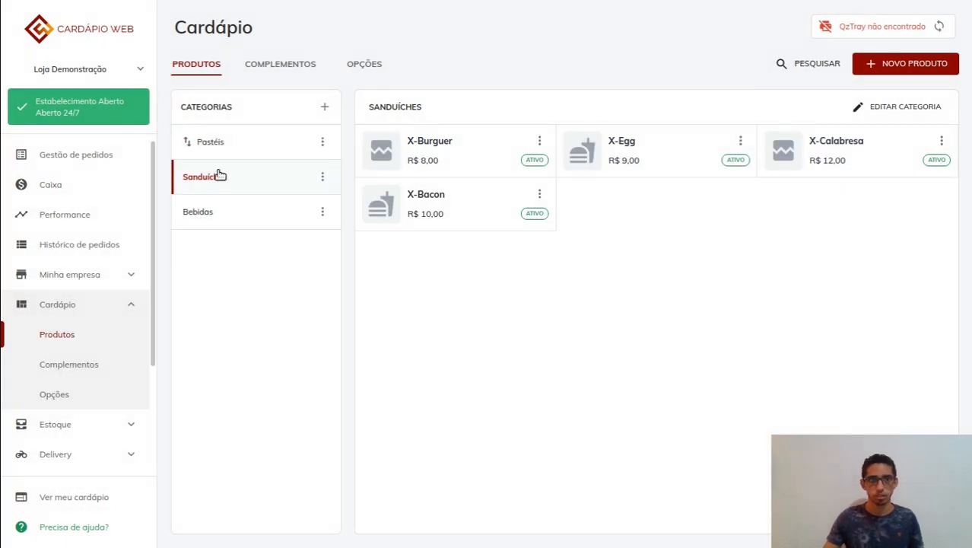
click(217, 213)
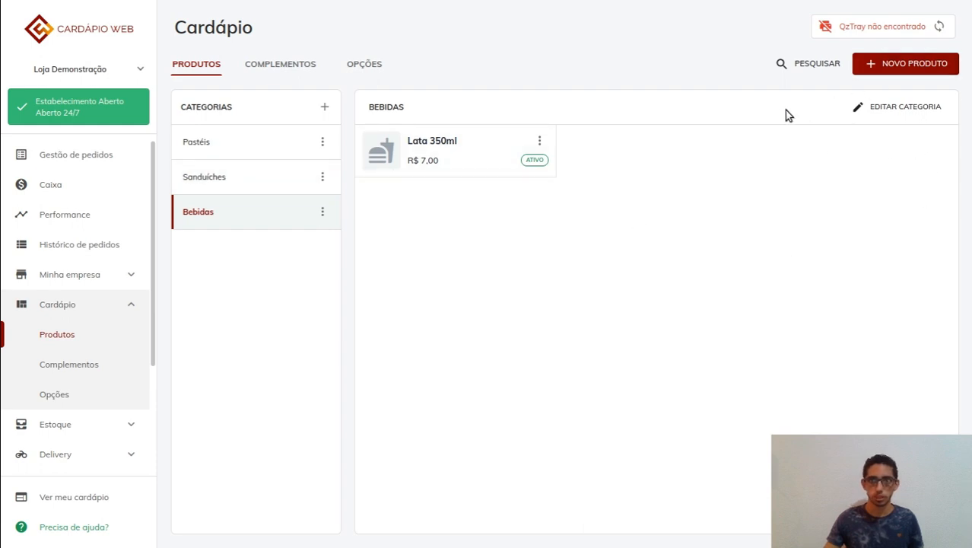
Reorder the menu categories so that Sanduíches comes first, followed by Pastéis and Bebidas
click(215, 149)
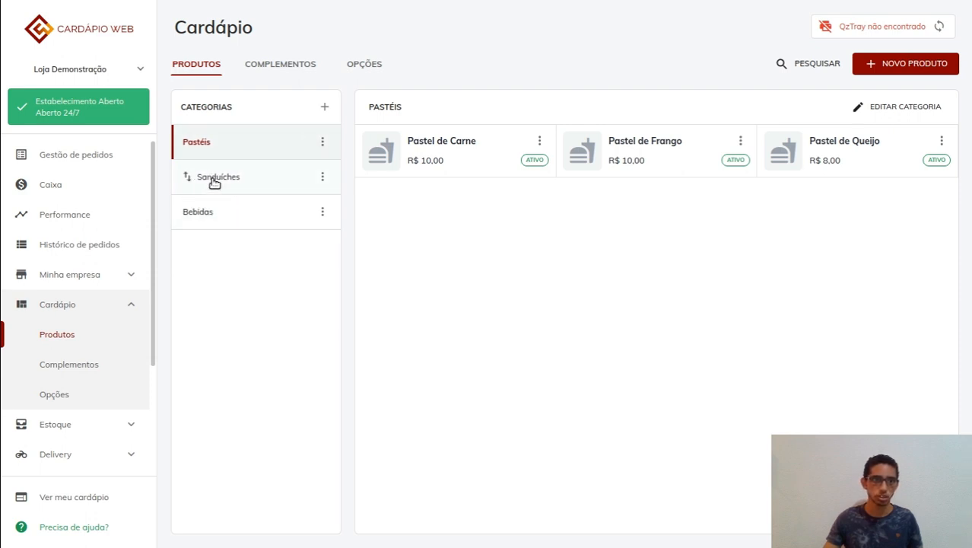
drag(214, 183, 219, 150)
drag(220, 196, 243, 213)
drag(214, 177, 240, 213)
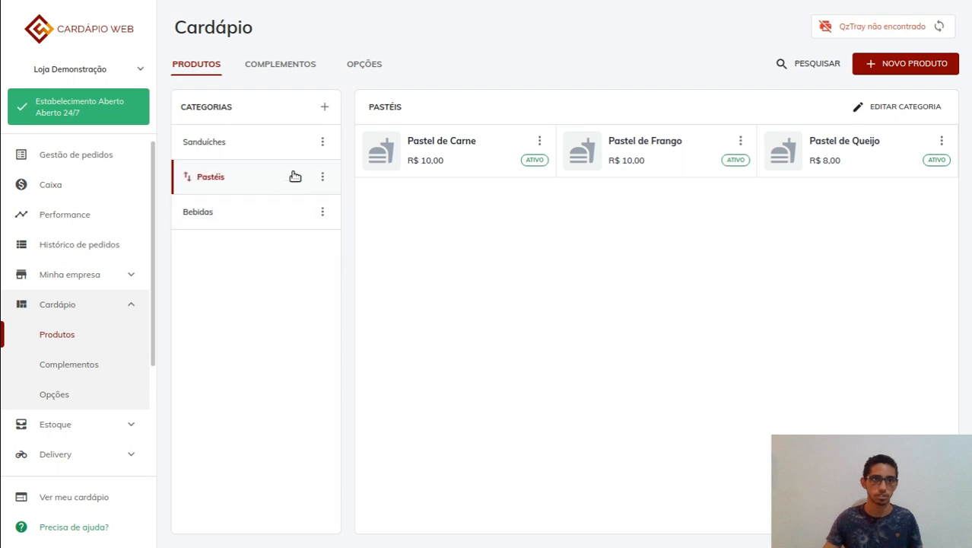
In the Sanduíches category, move X-Burguer behind X-Calabresa, and X-Calabresa to the end behind X-Bacon
click(216, 149)
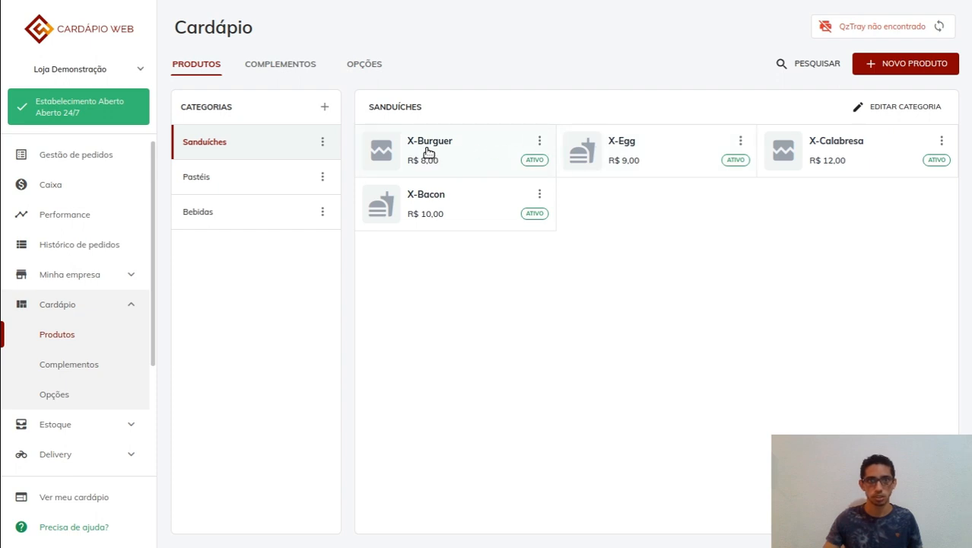
drag(428, 153, 833, 158)
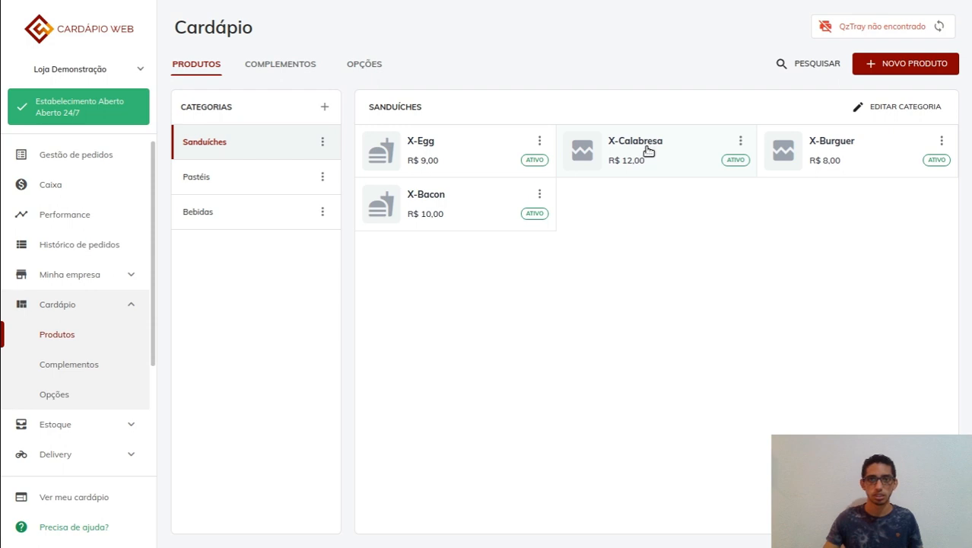
drag(648, 152, 446, 206)
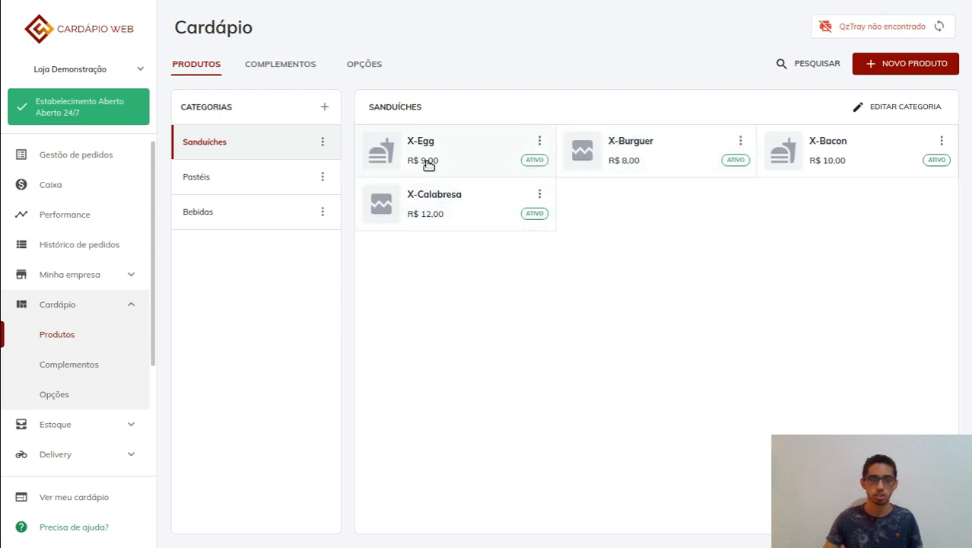
mouse_move(438, 155)
mouse_down()
mouse_move(445, 190)
mouse_move(445, 158)
mouse_move(524, 147)
mouse_move(801, 160)
mouse_move(435, 139)
mouse_up()
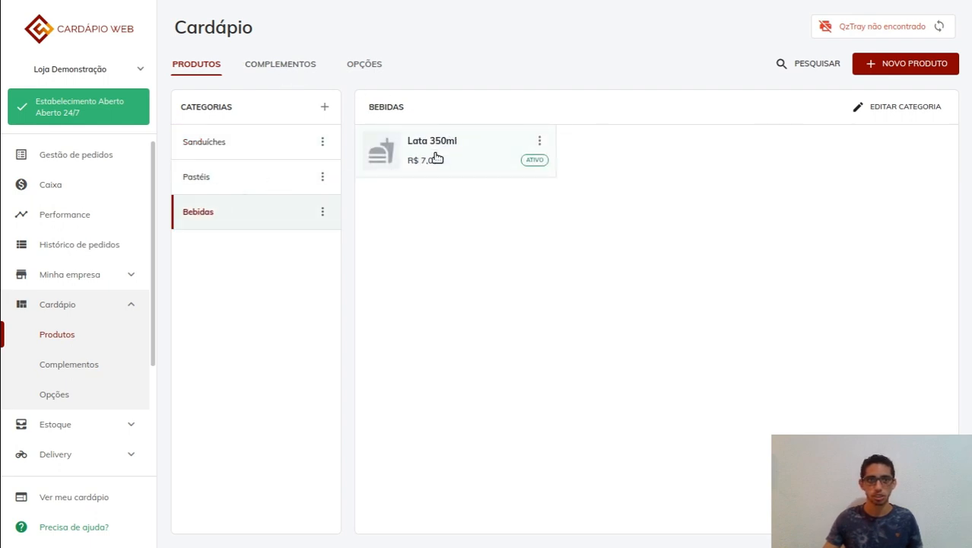
Open the complements of Lata 350ml in Bebidas and enter "Escolha seu refrigerante (novo)" as the complement to add
click(436, 158)
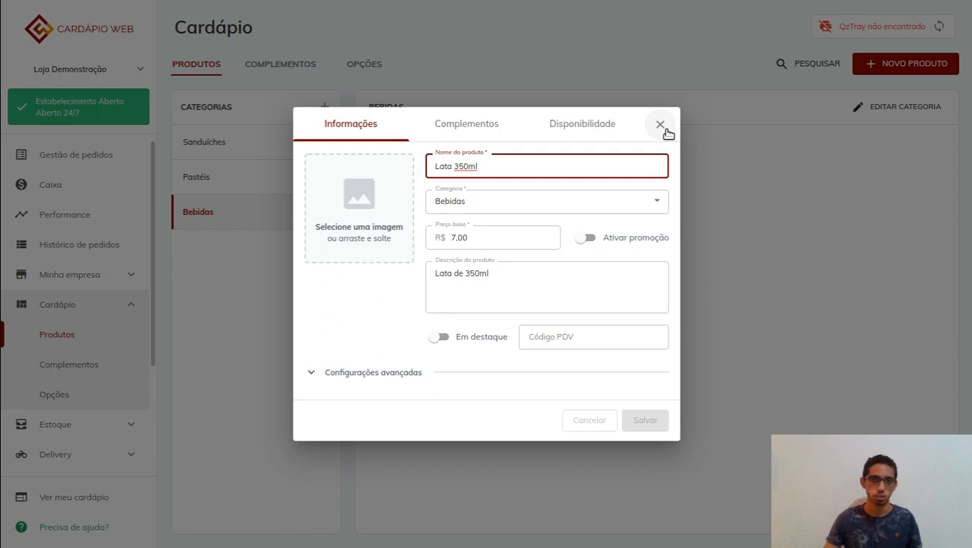
click(466, 129)
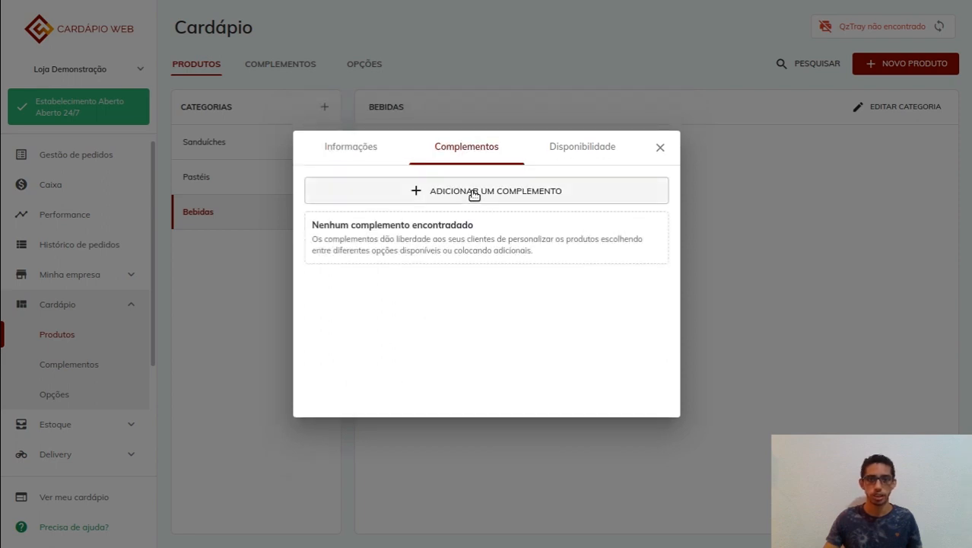
click(474, 194)
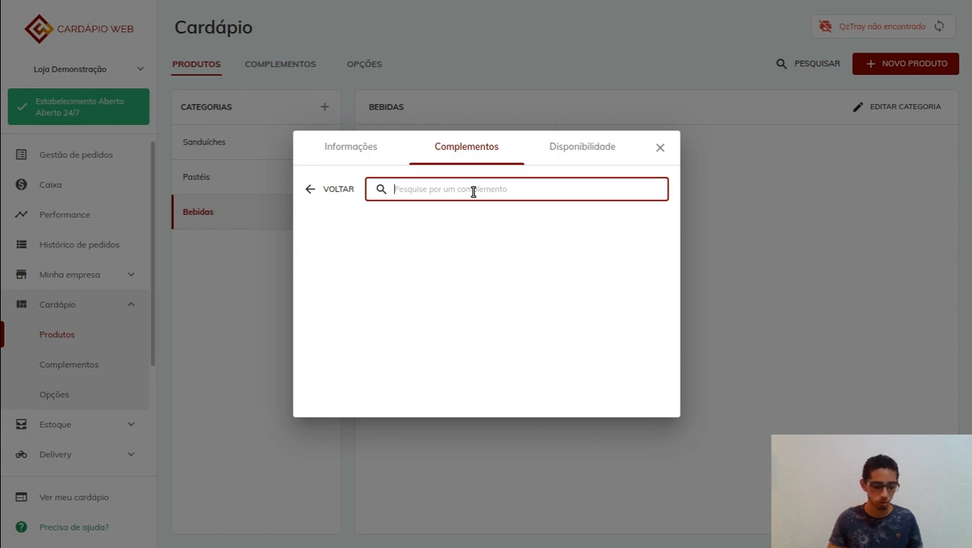
text(Escolha seu)
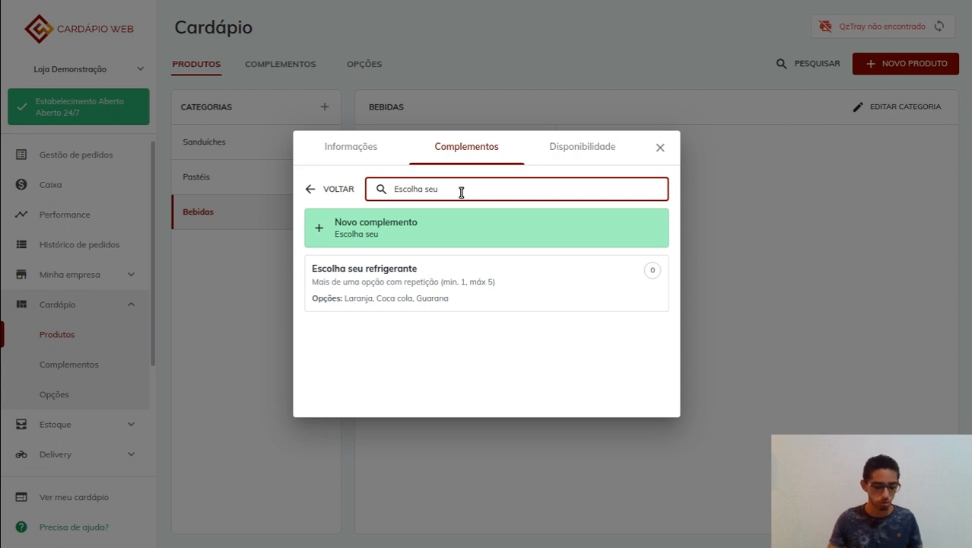
text(ige)
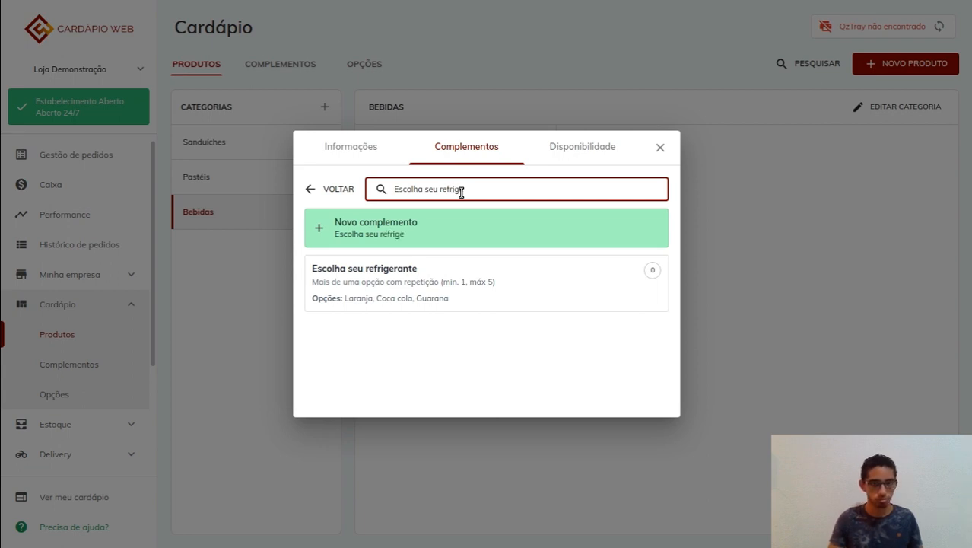
text(rante (novo)
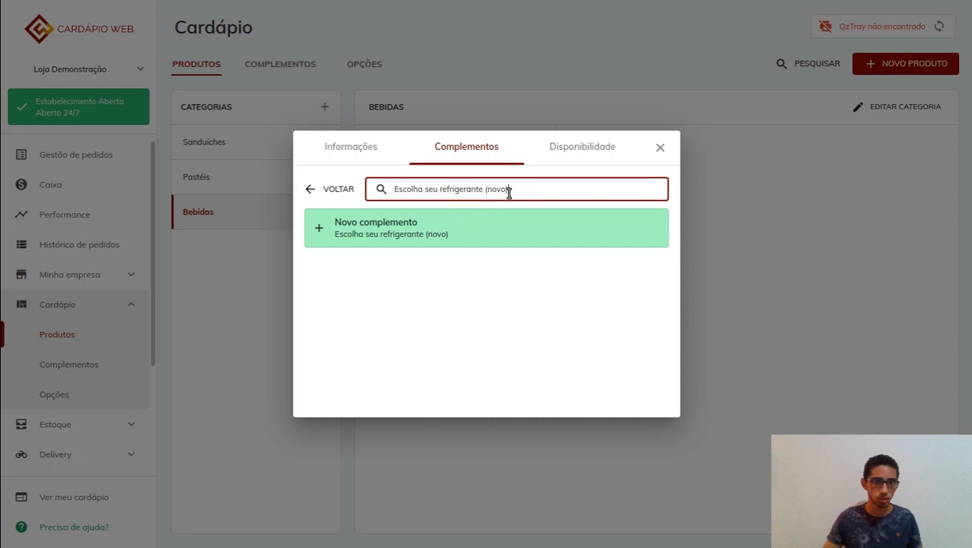
Remove the "(novo)" suffix from the complement search text to look for an existing complement, and enter the suffix again
key(BackSpace)
key(BackSpace)
key(BackSpace)
key(BackSpace)
key(BackSpace)
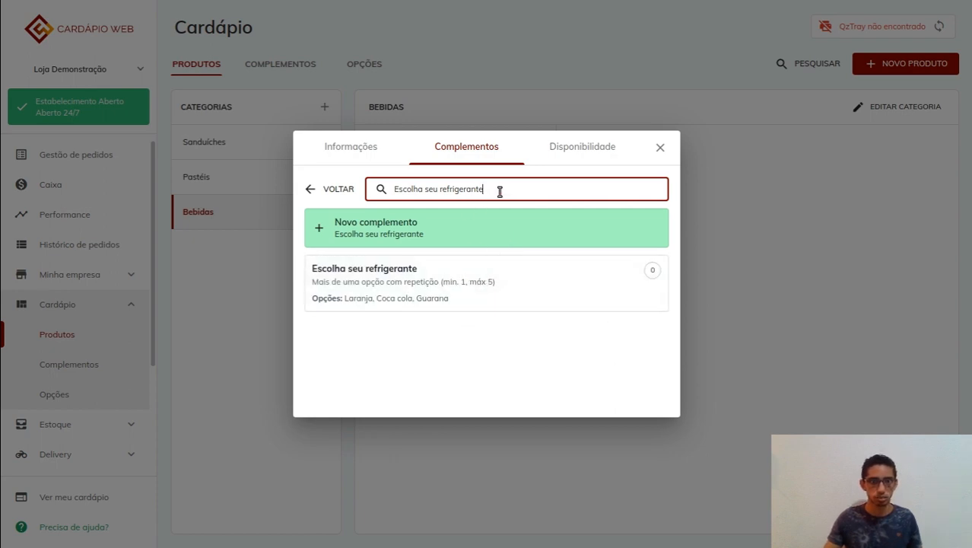
text((novo)
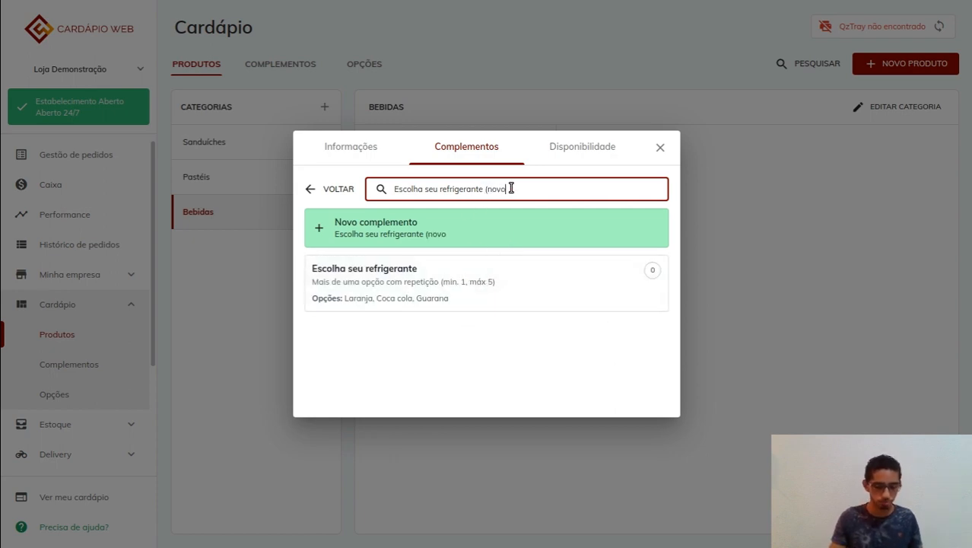
Start creating the new complement "Escolha seu refrigerante (novo)", keeping the name as entered
click(428, 238)
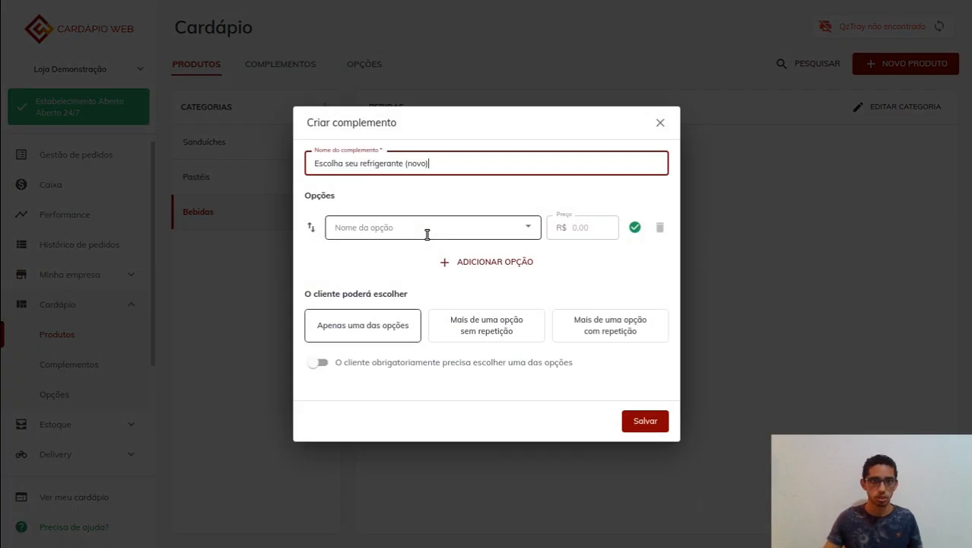
drag(431, 166, 335, 167)
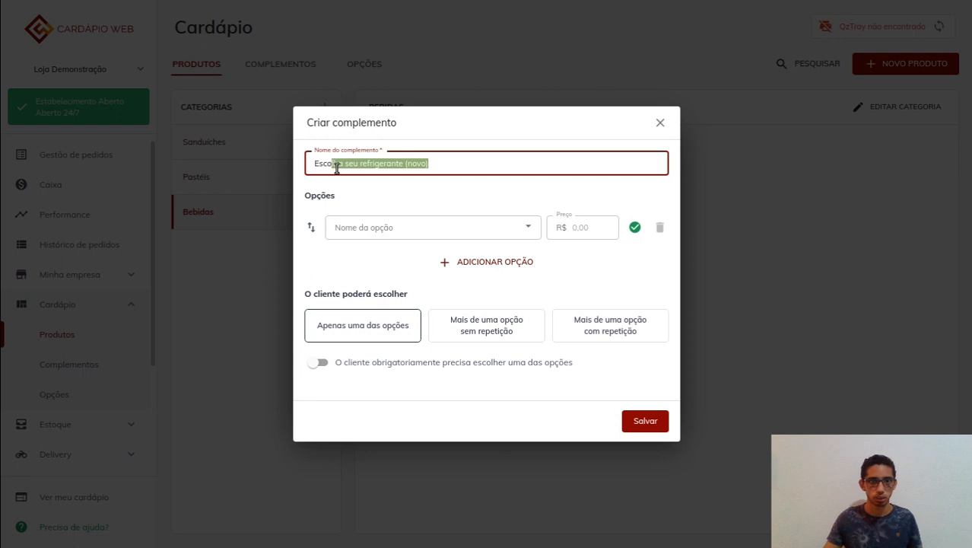
click(455, 165)
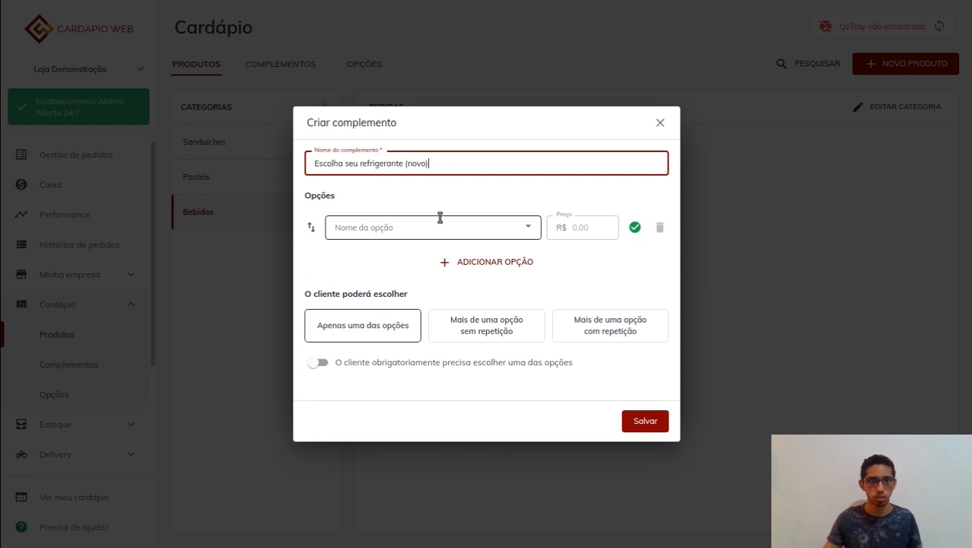
Browse the existing options for the complement, search for "Coca", and add Coca cola as its first option
click(528, 229)
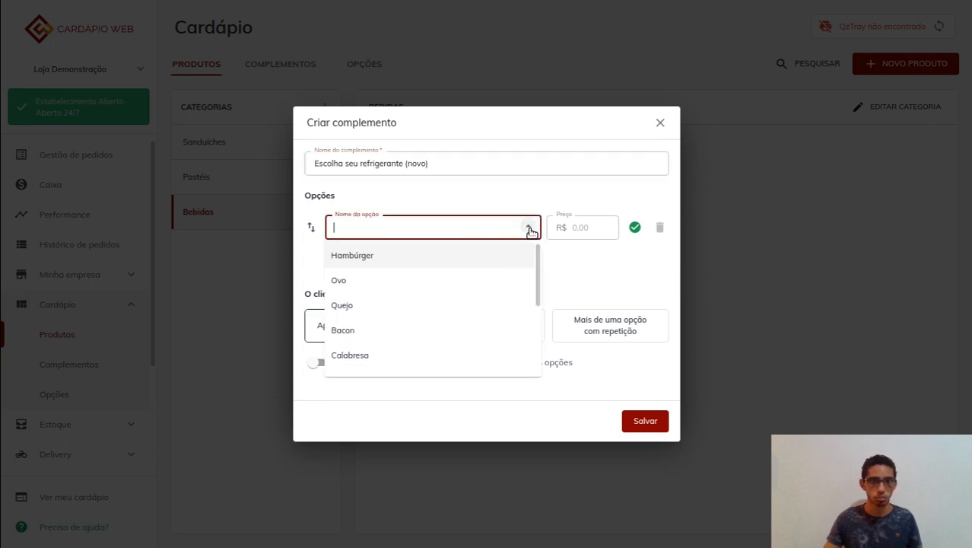
drag(537, 261, 549, 362)
scroll(482, 256, up, 5)
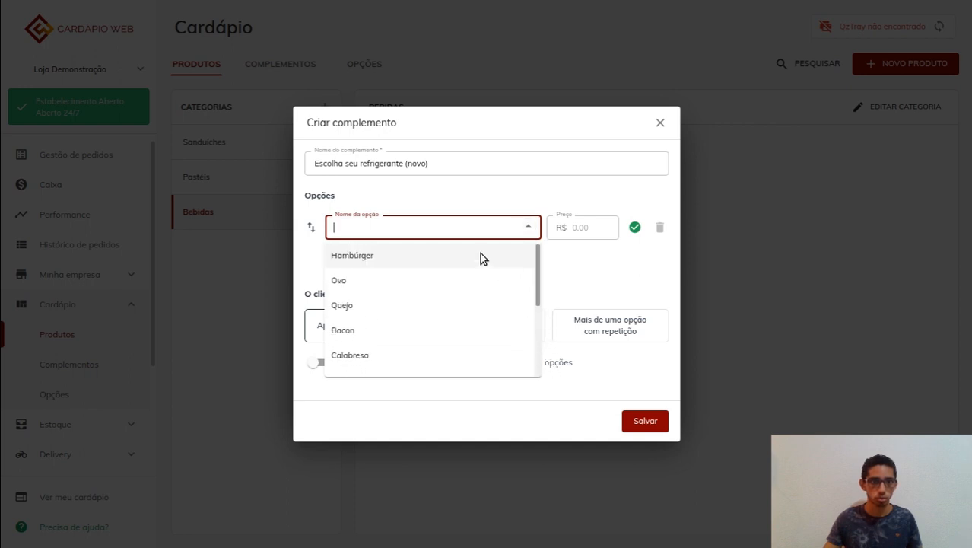
scroll(432, 280, down, 5)
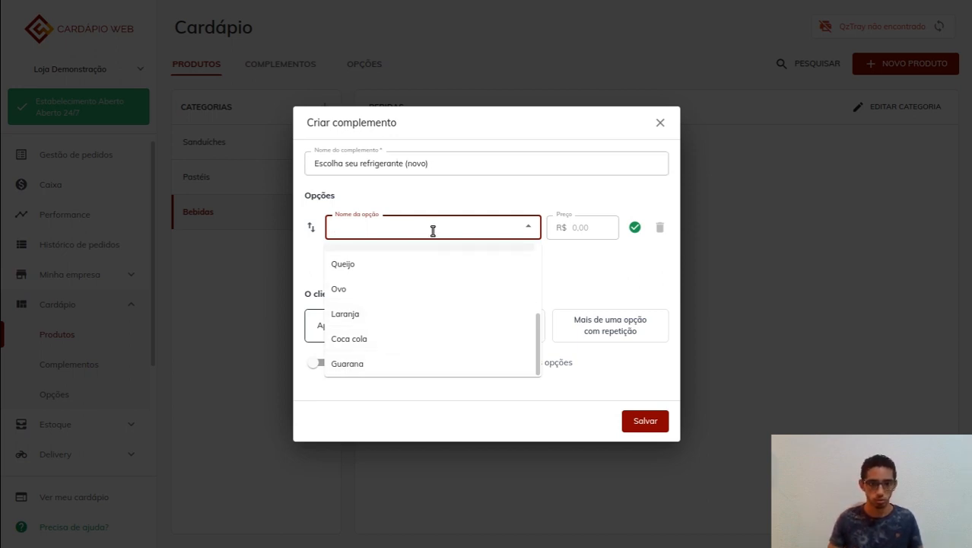
text(Coca)
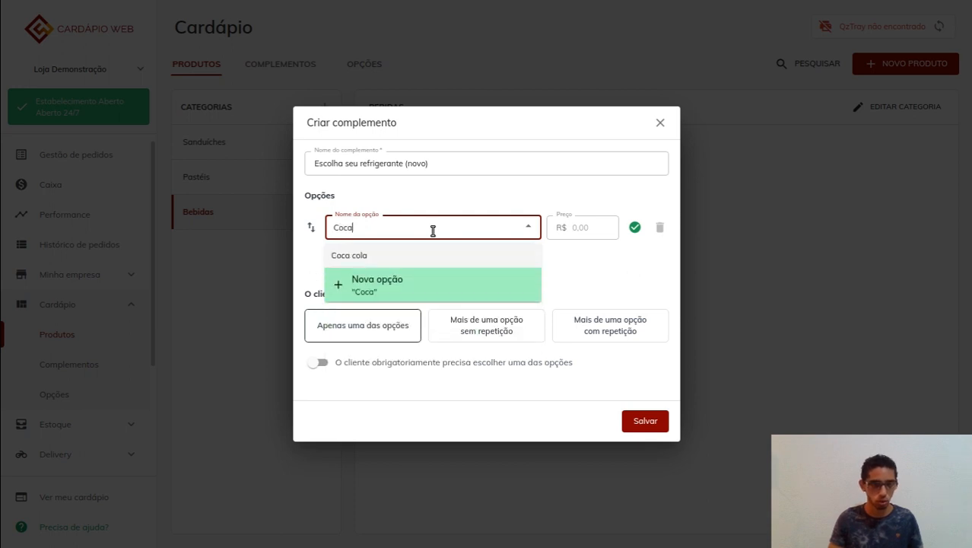
click(360, 258)
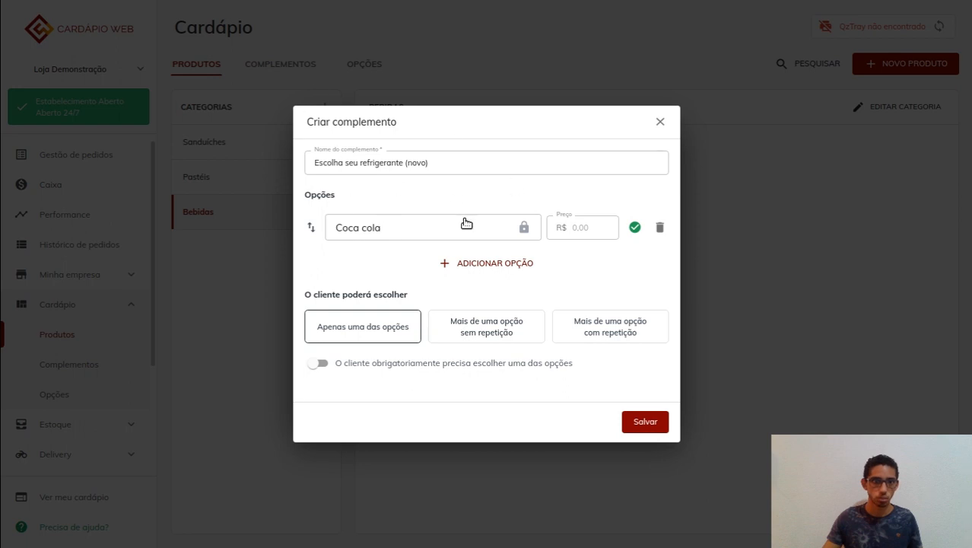
Add a second option to the complement, searching for "Lara" and choosing the existing Laranja option
click(466, 267)
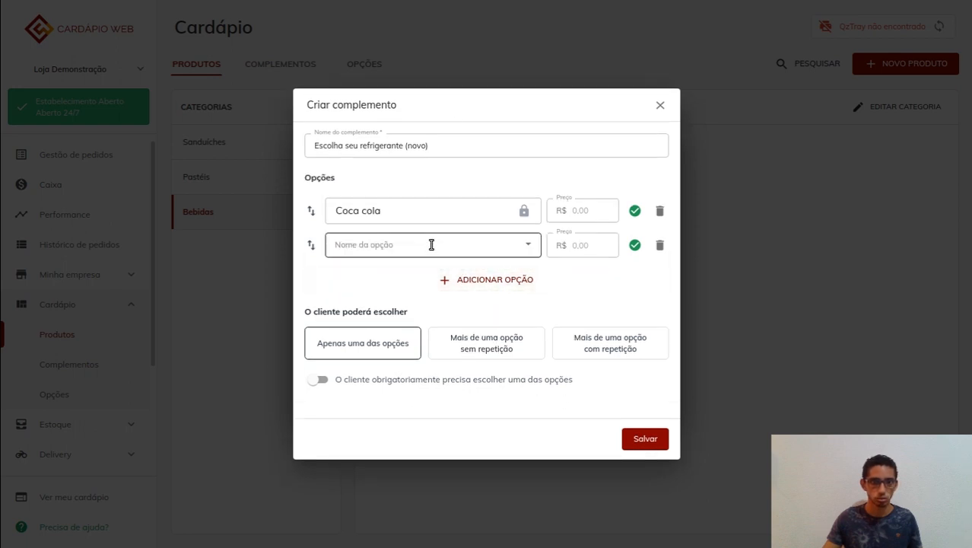
click(501, 244)
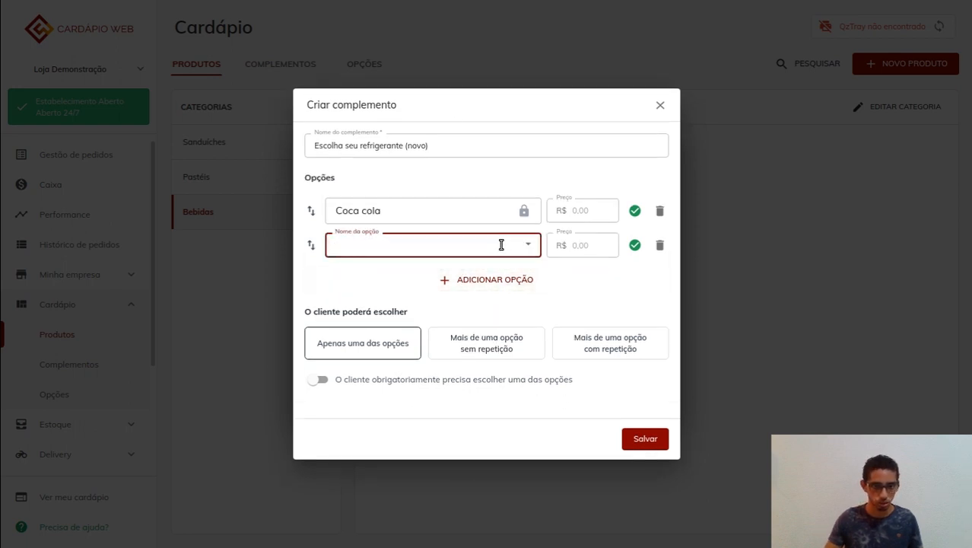
text(Lara)
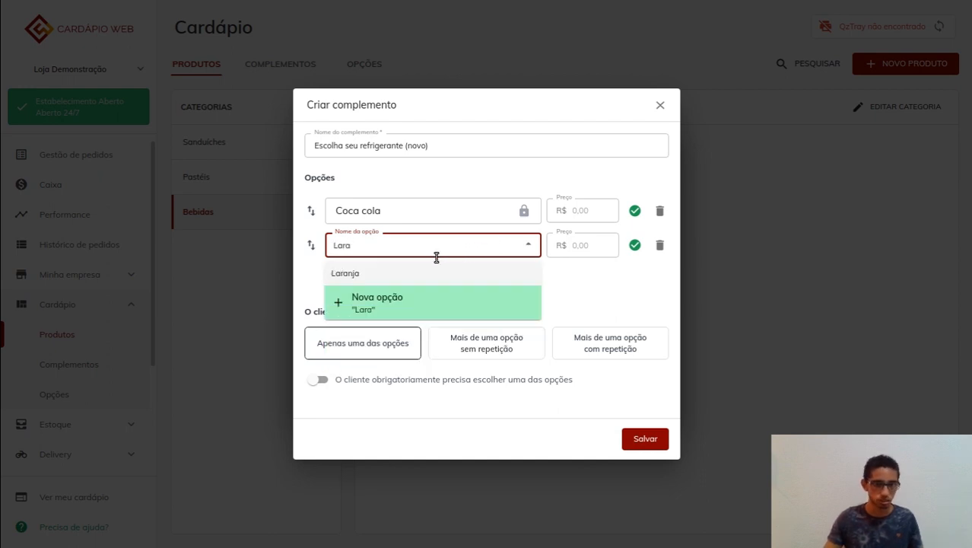
click(351, 275)
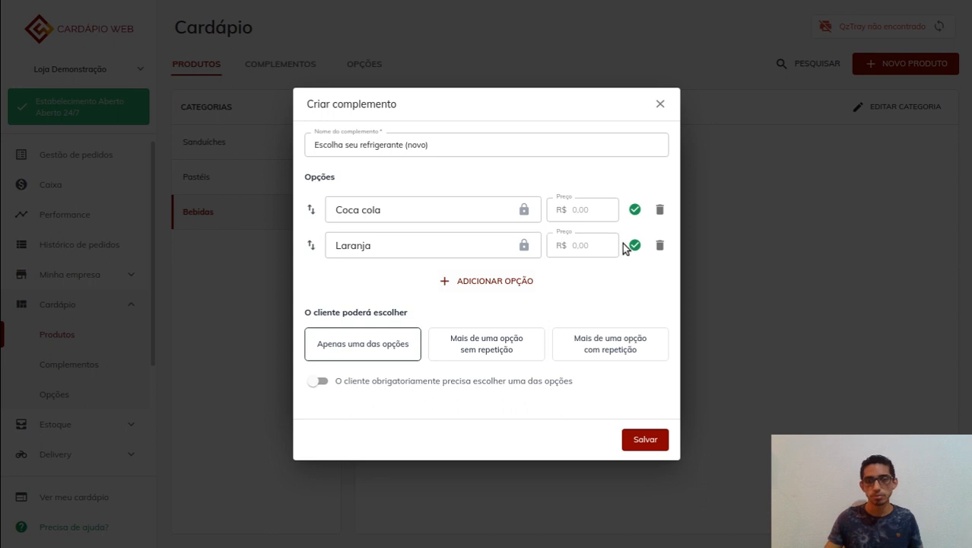
Add a third option to the complement by creating the new option "Uva"
click(476, 281)
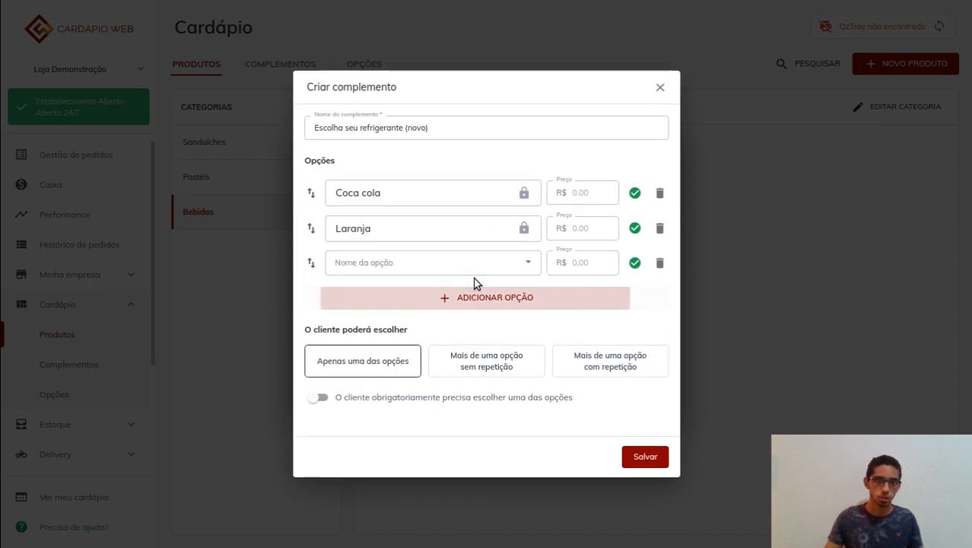
click(413, 262)
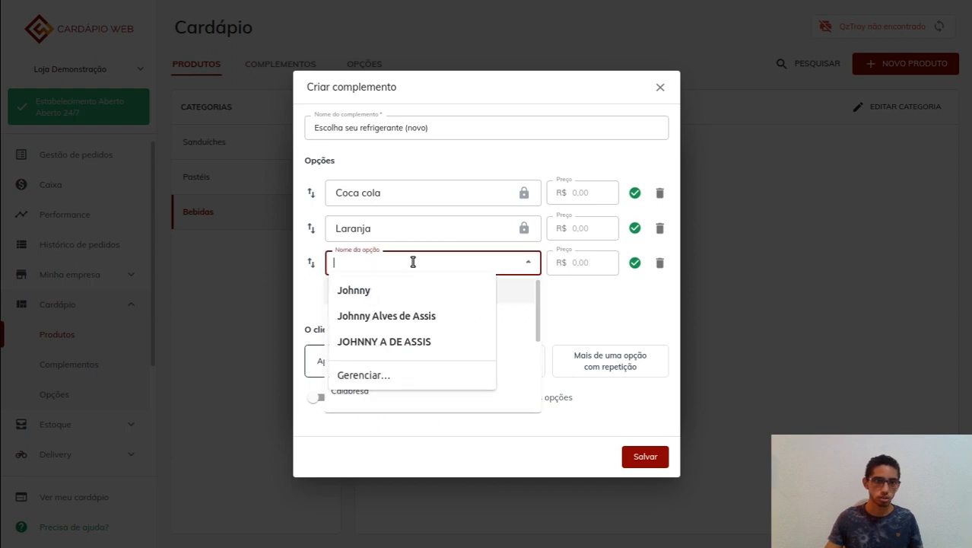
text(Uva)
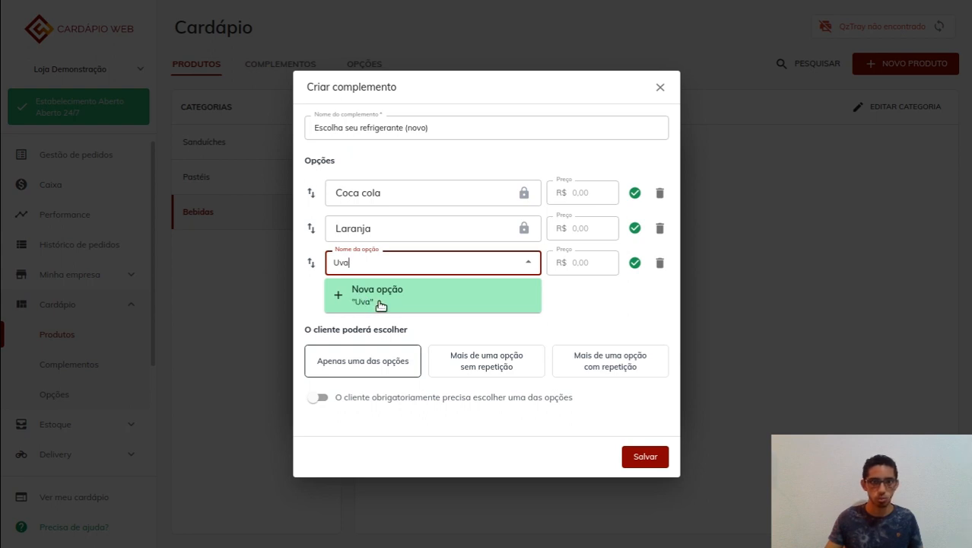
click(380, 305)
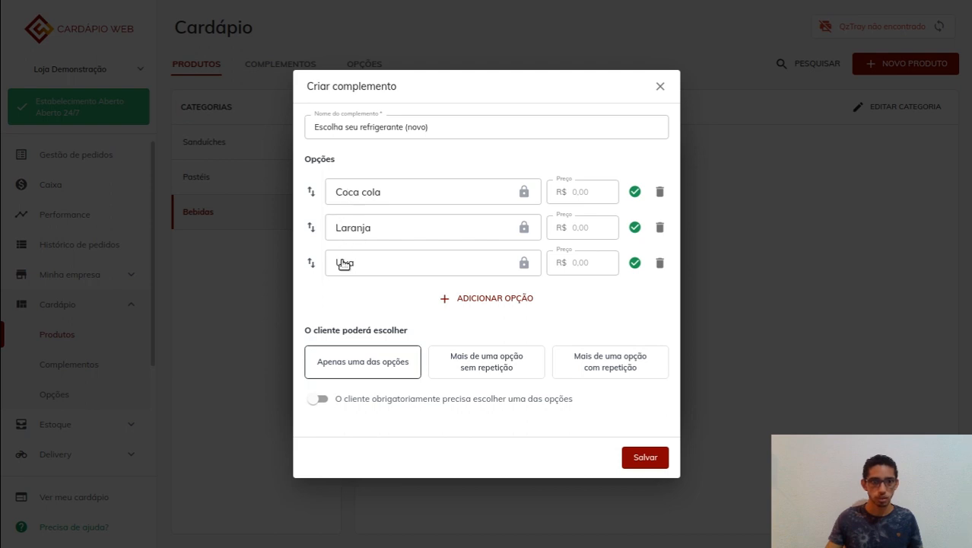
Open the Coca cola option's details and examine the warning about shared changes, the name and the default price
click(353, 196)
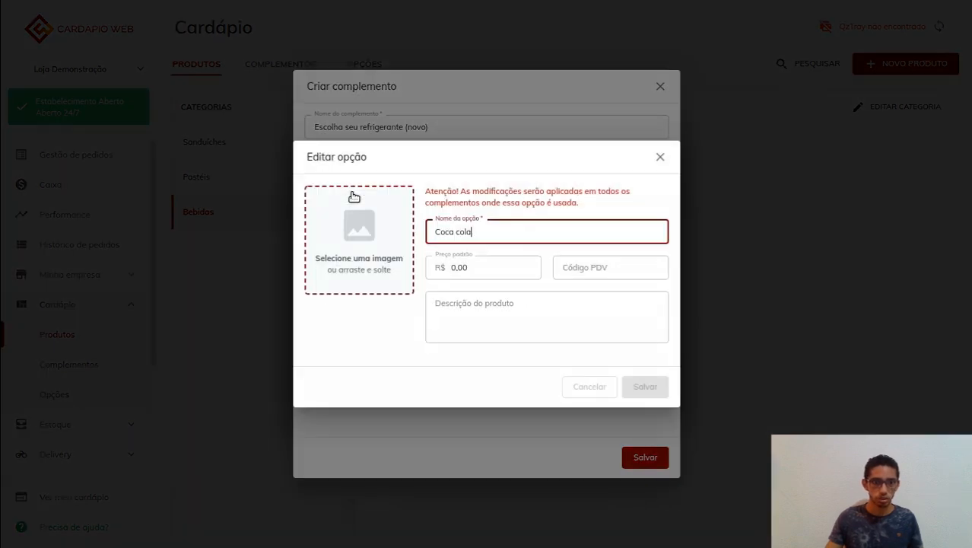
click(479, 233)
click(522, 202)
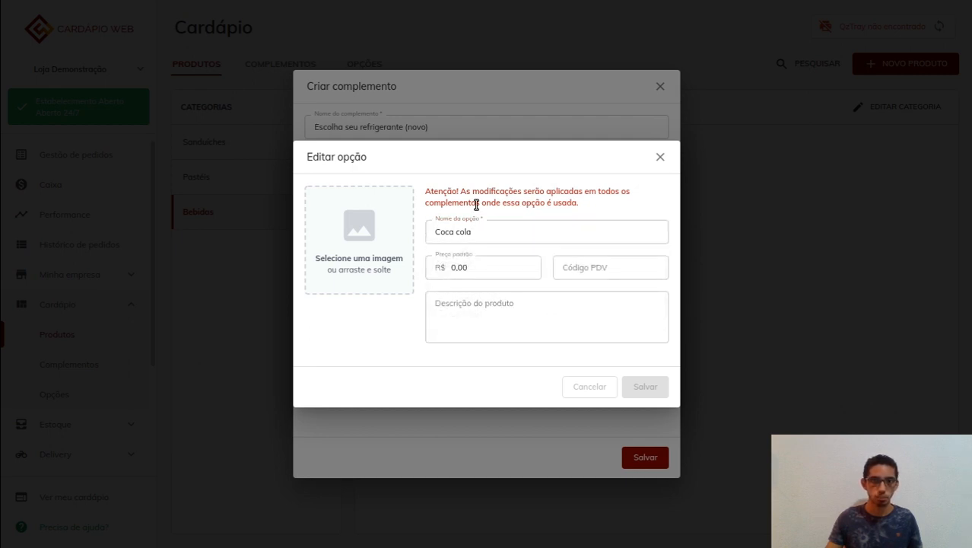
drag(426, 189, 581, 209)
click(597, 215)
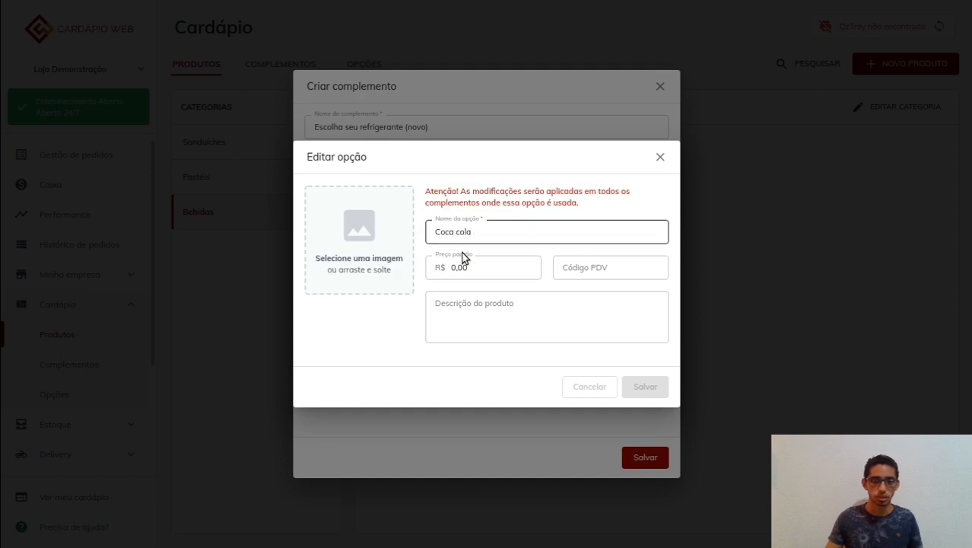
click(521, 221)
click(440, 271)
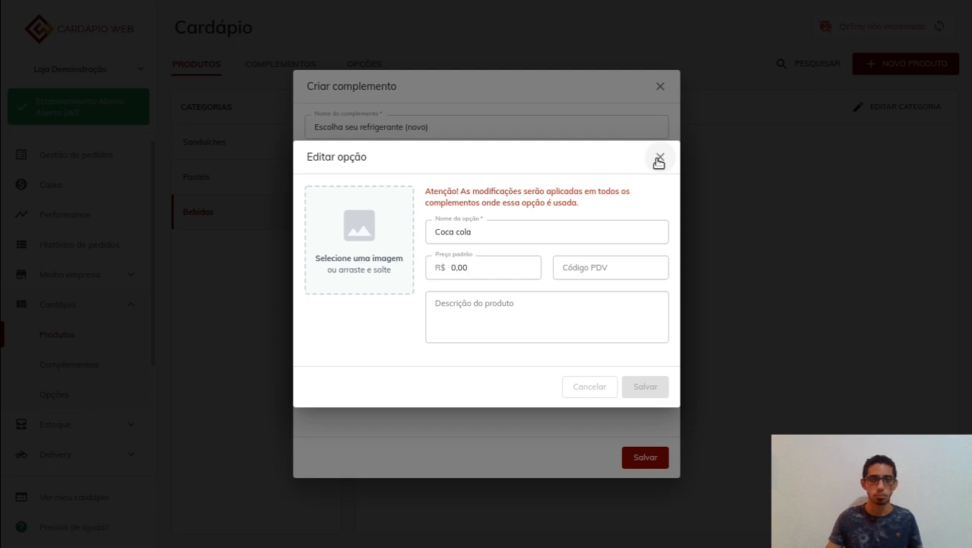
Try appending "TESTE" to the Coca cola option's name, remove it again, and close the option without saving
click(521, 237)
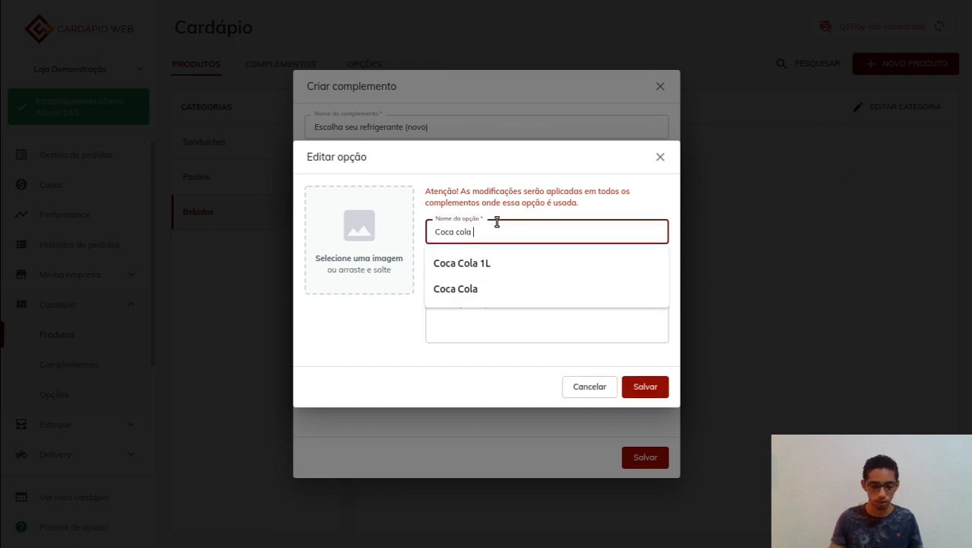
text(TESTE)
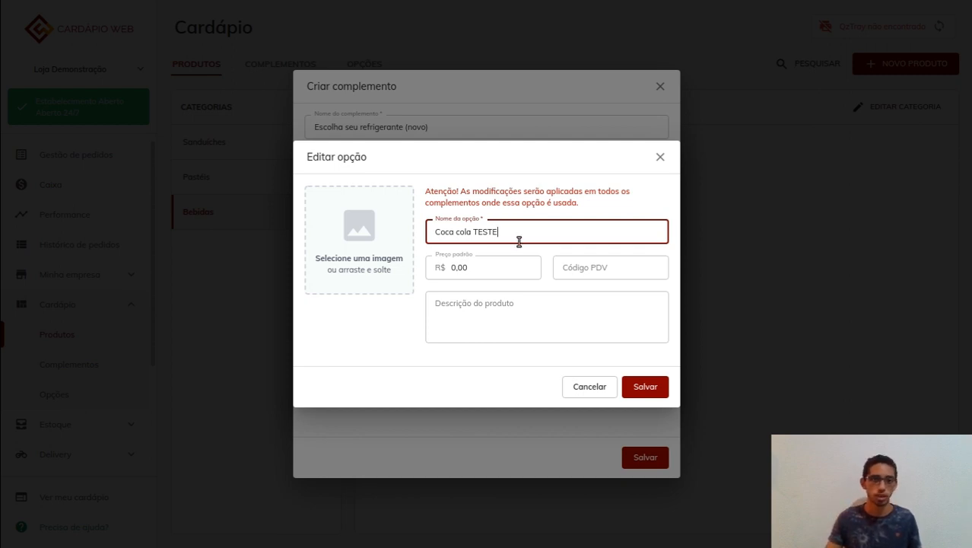
key(BackSpace)
key(BackSpace)
key(BackSpace)
key(BackSpace)
key(BackSpace)
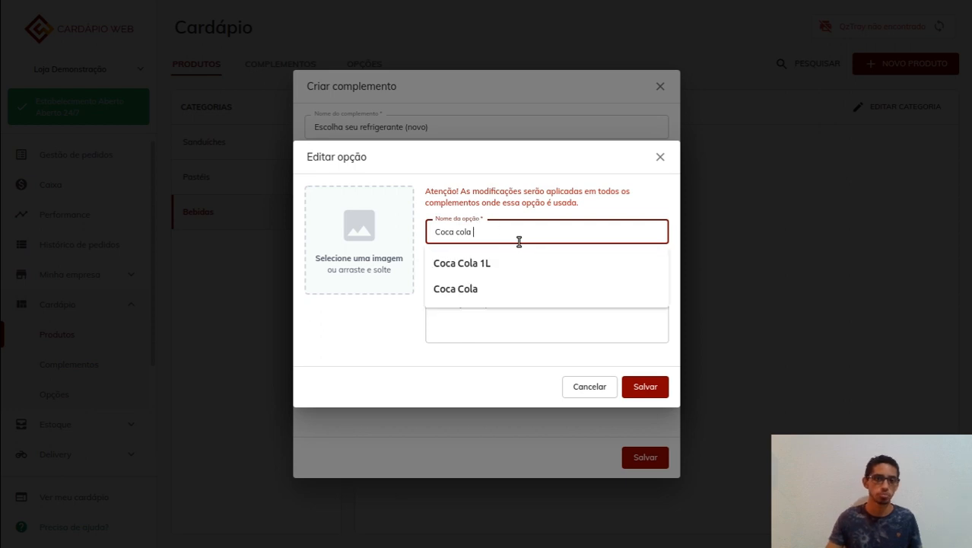
click(586, 387)
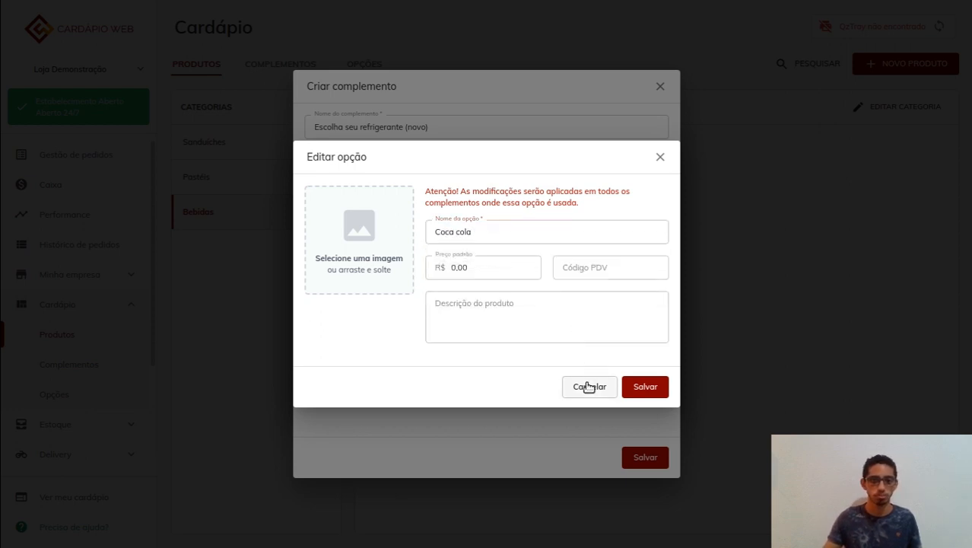
click(659, 157)
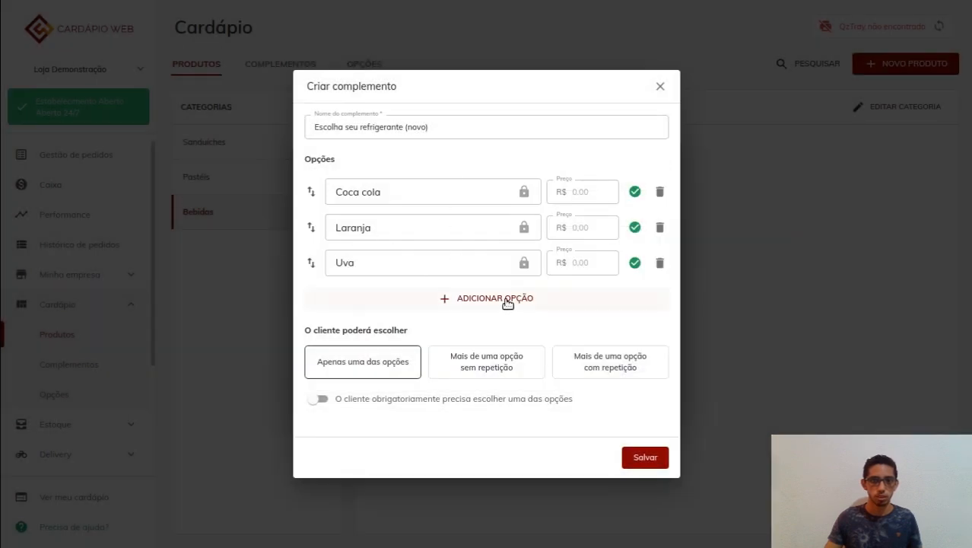
Review the complement's name and choice rules, and switch the mandatory choice of one option on and off again
drag(433, 126, 318, 124)
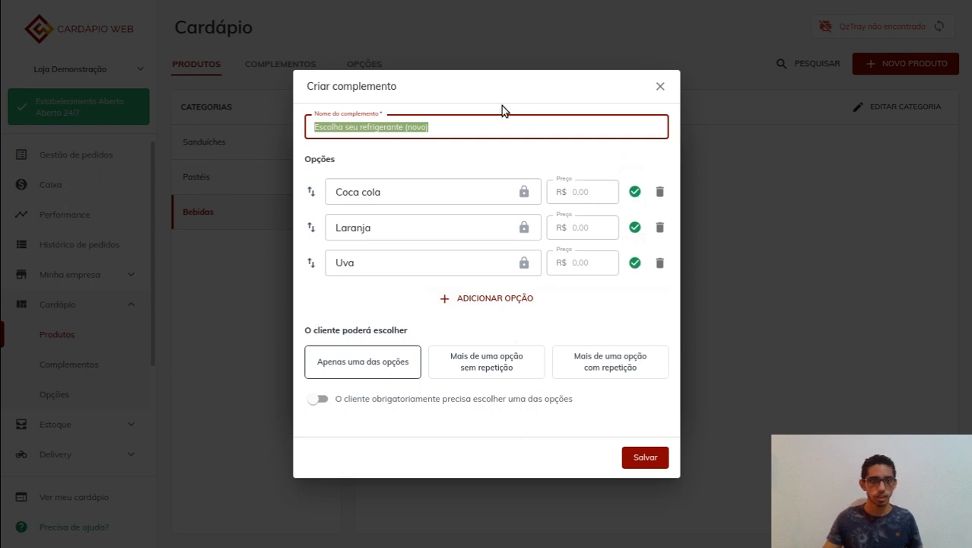
drag(302, 335, 595, 390)
click(402, 319)
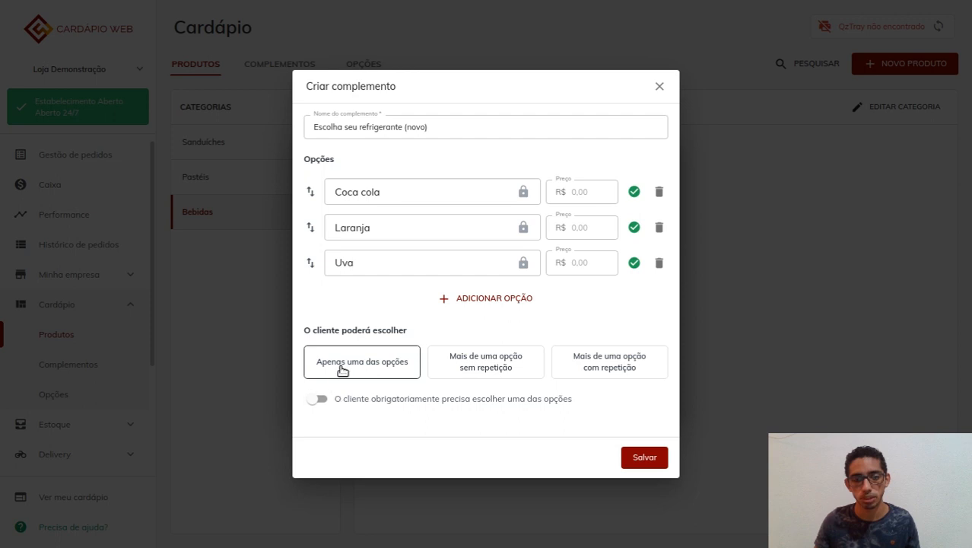
click(356, 403)
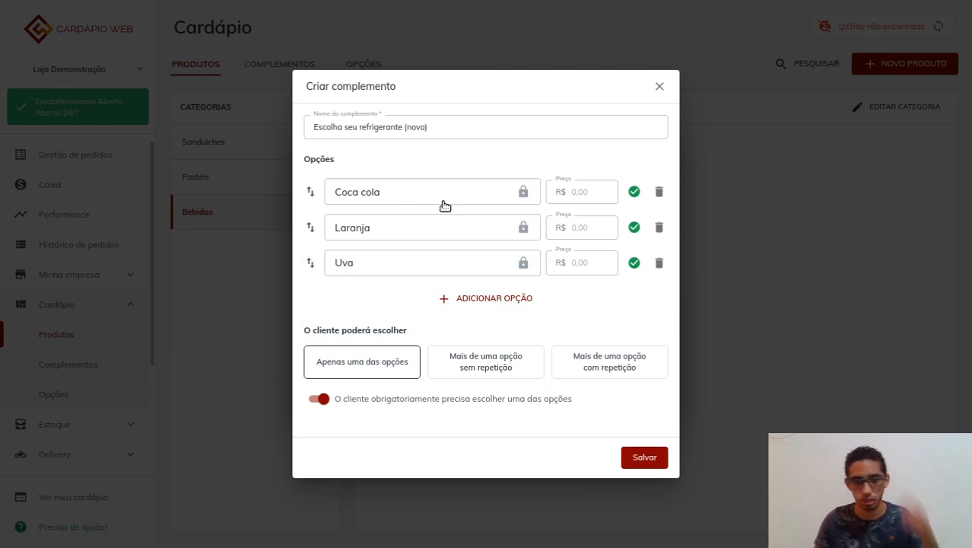
click(351, 402)
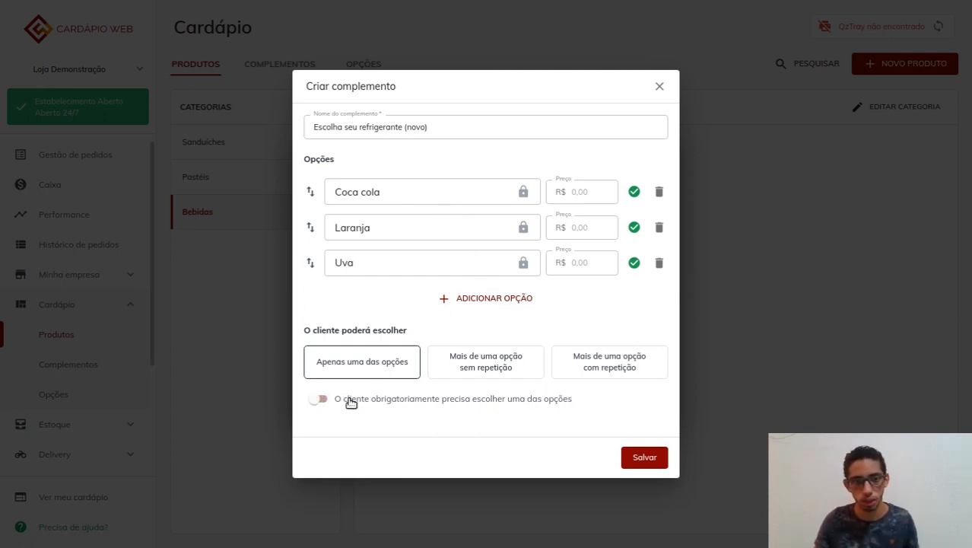
Allow more than one option without repetition, with a range of 1 to 2 options, and lower the maximum to 1
click(487, 370)
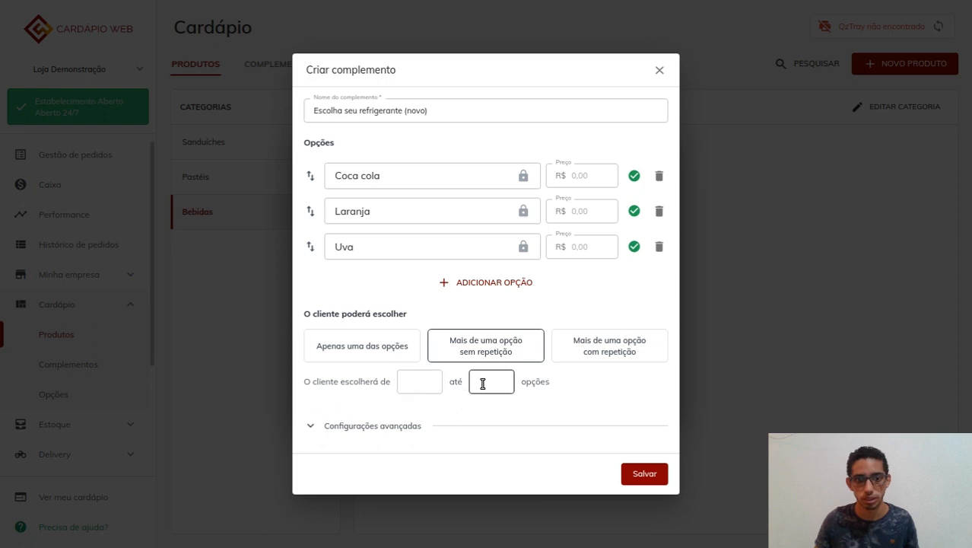
click(416, 383)
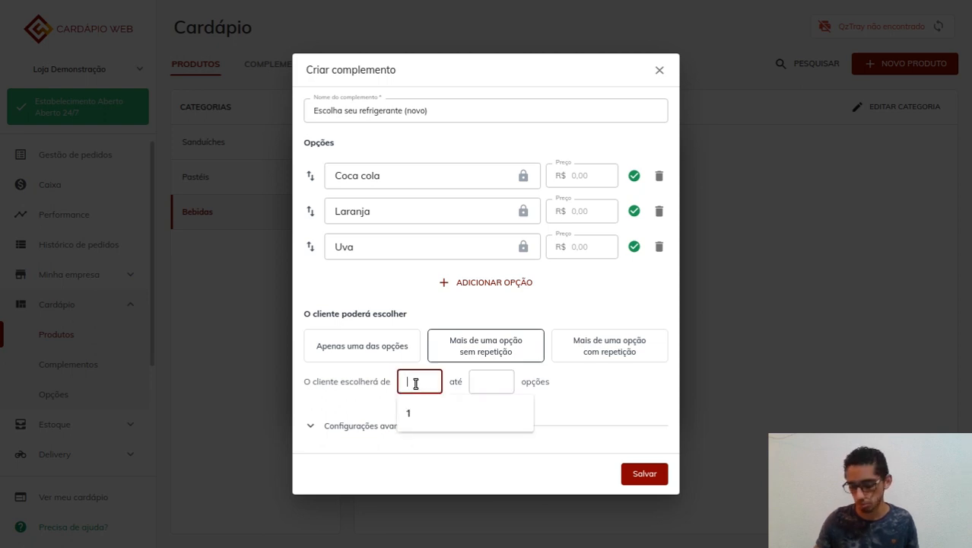
text(1)
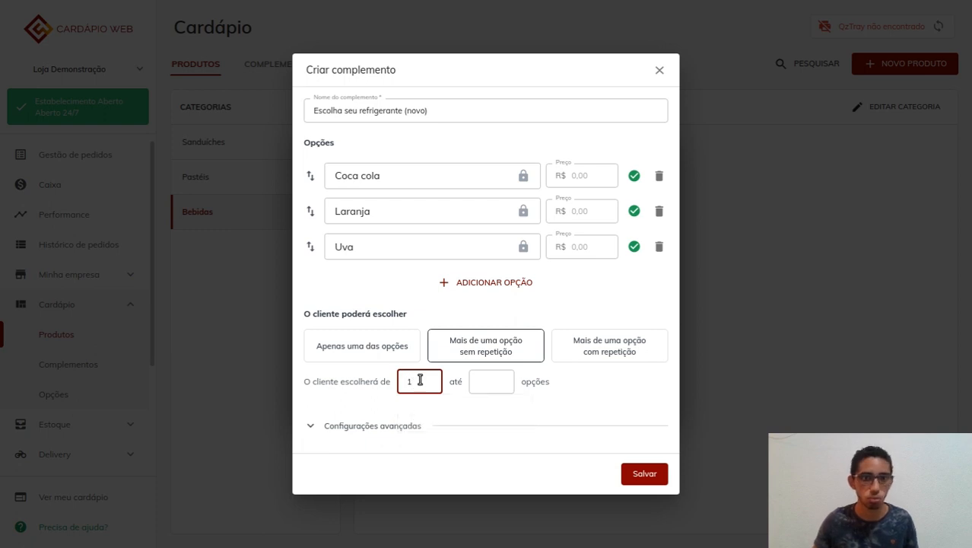
click(500, 380)
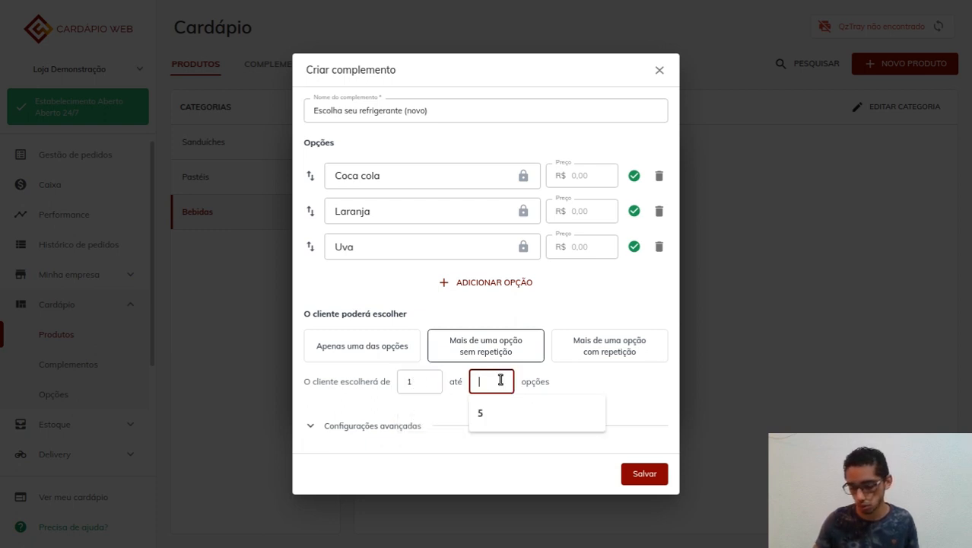
text(2)
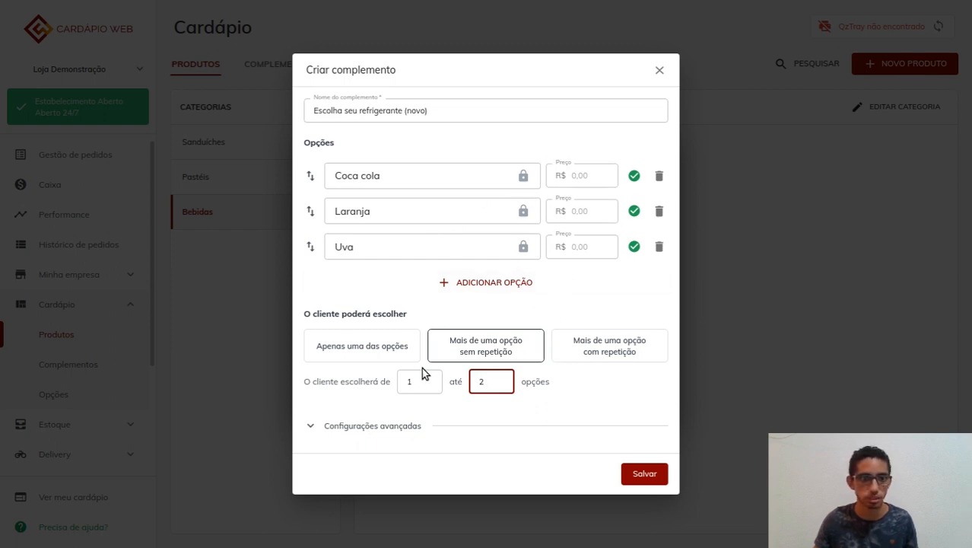
drag(412, 381, 395, 384)
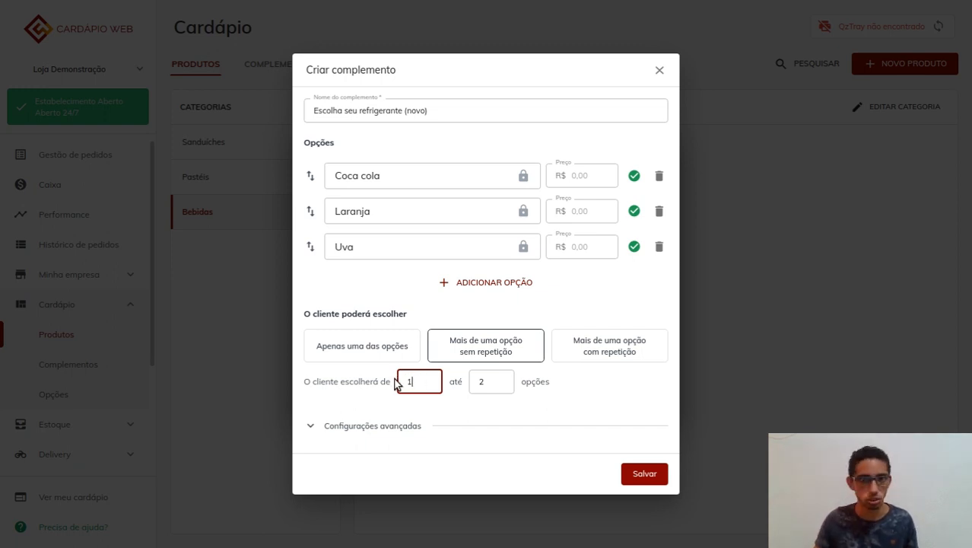
click(484, 379)
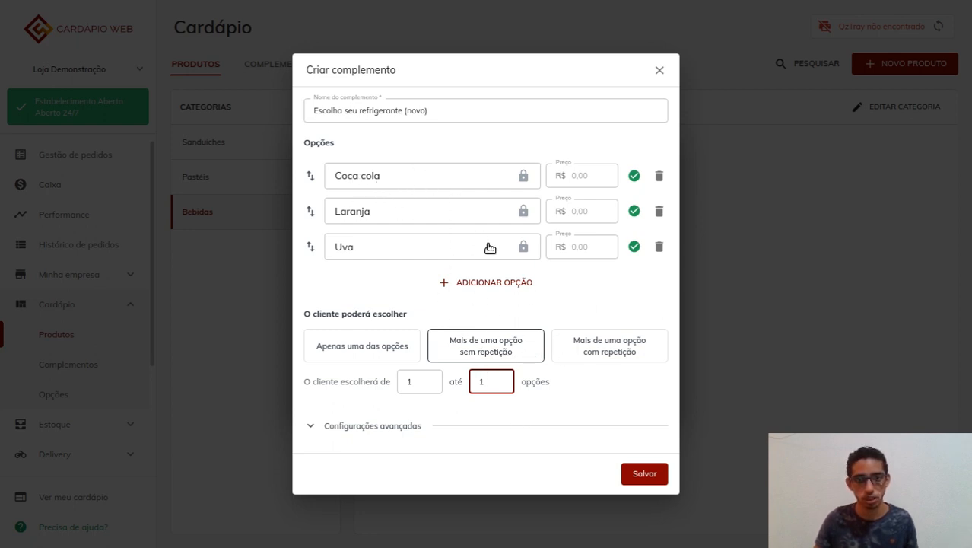
Change the choice rule to more than one option with repetition and raise the maximum to 5 options
click(605, 351)
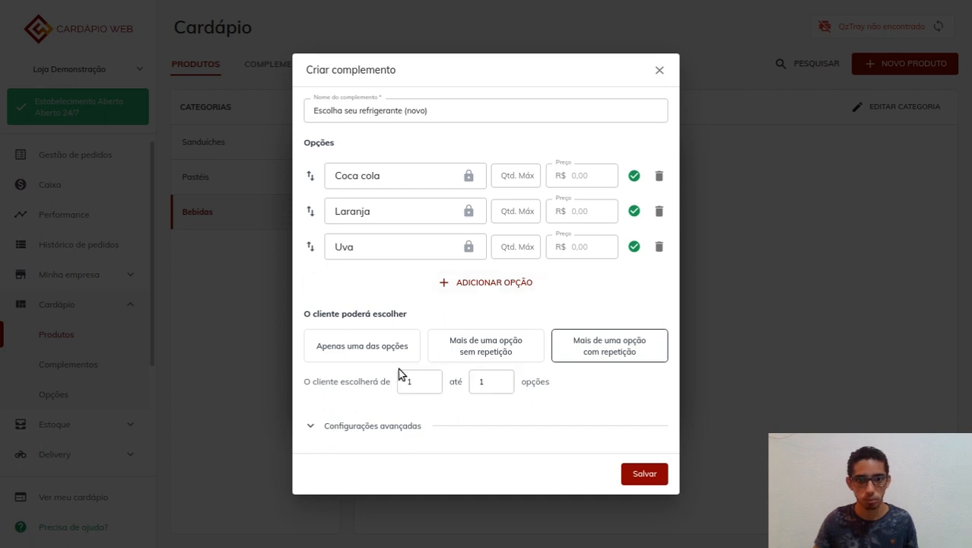
click(484, 379)
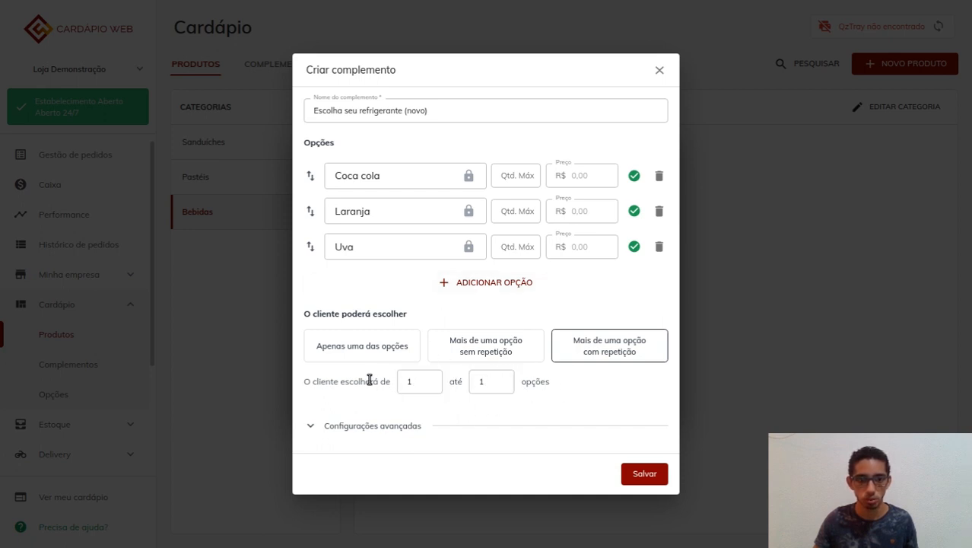
click(411, 381)
double_click(416, 381)
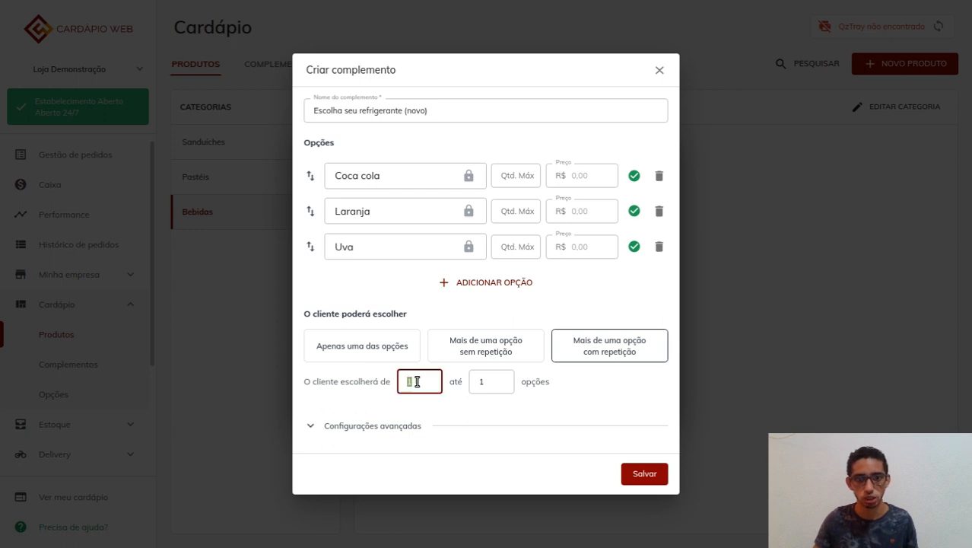
double_click(489, 385)
click(569, 387)
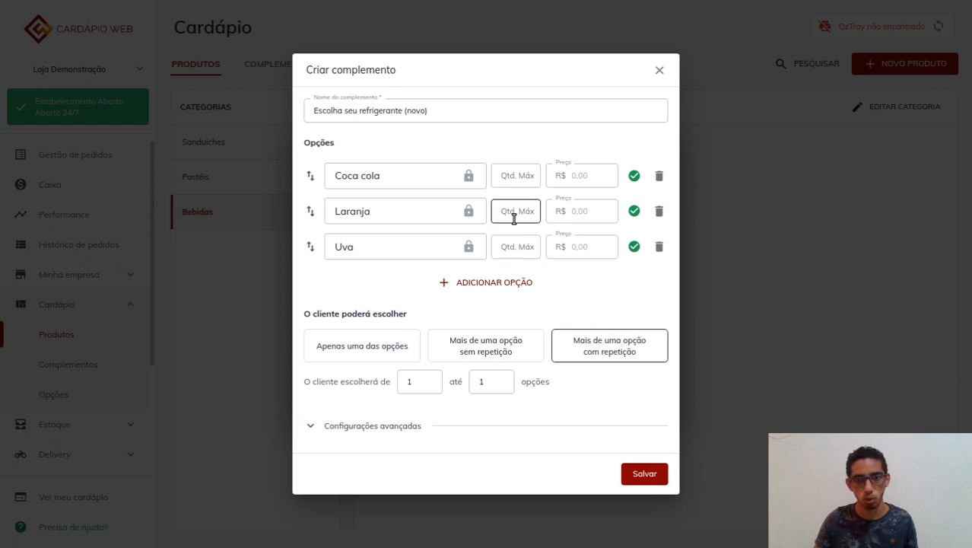
drag(491, 382, 467, 384)
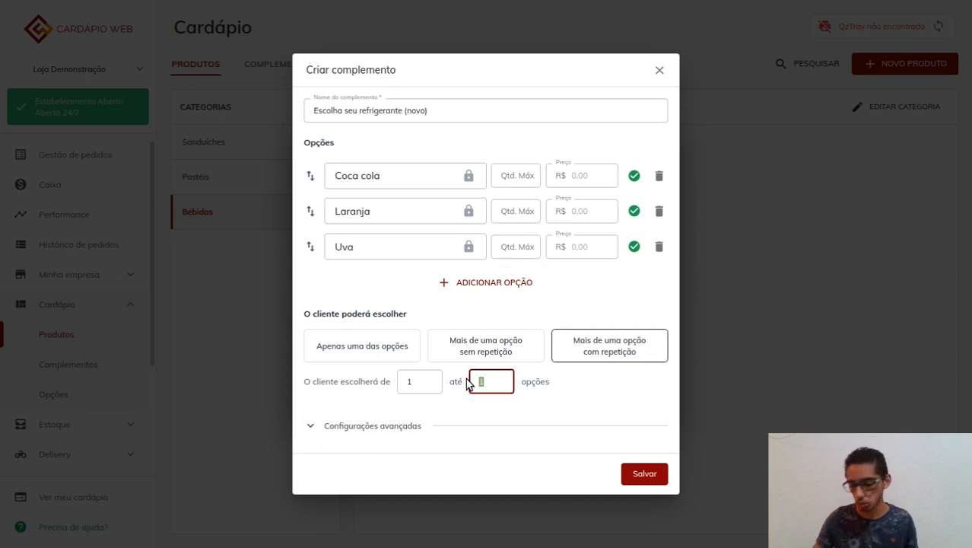
click(570, 383)
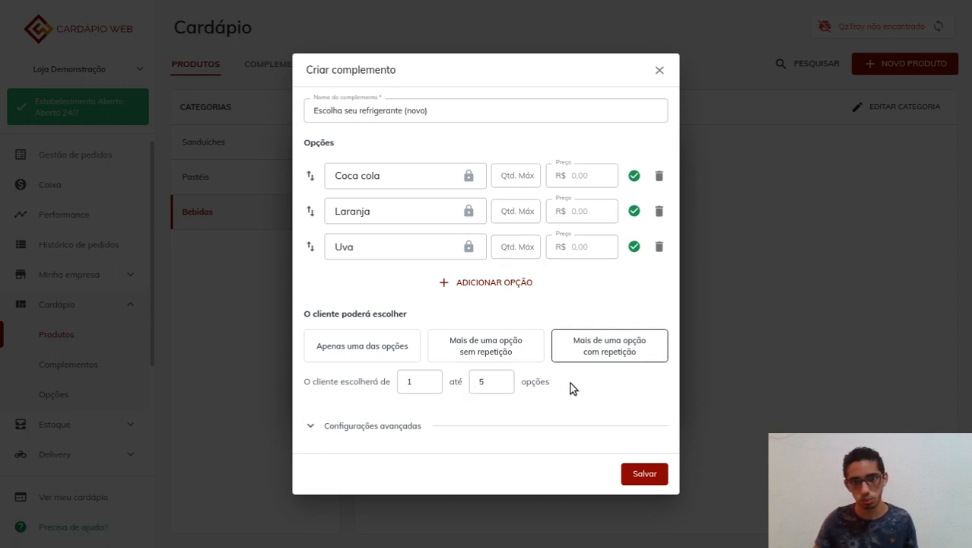
Set the maximum quantity of the Coca cola, Laranja and Uva options to 2 each
click(516, 175)
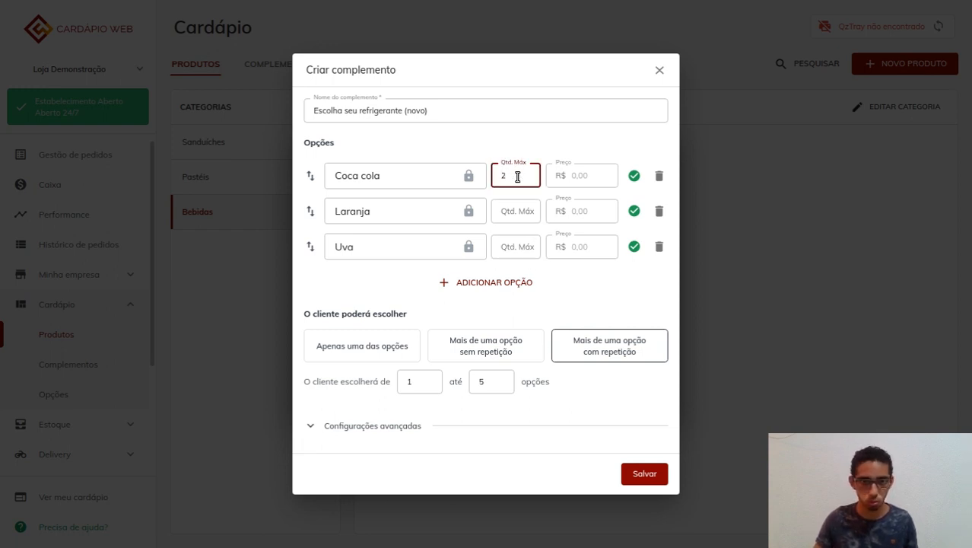
click(516, 212)
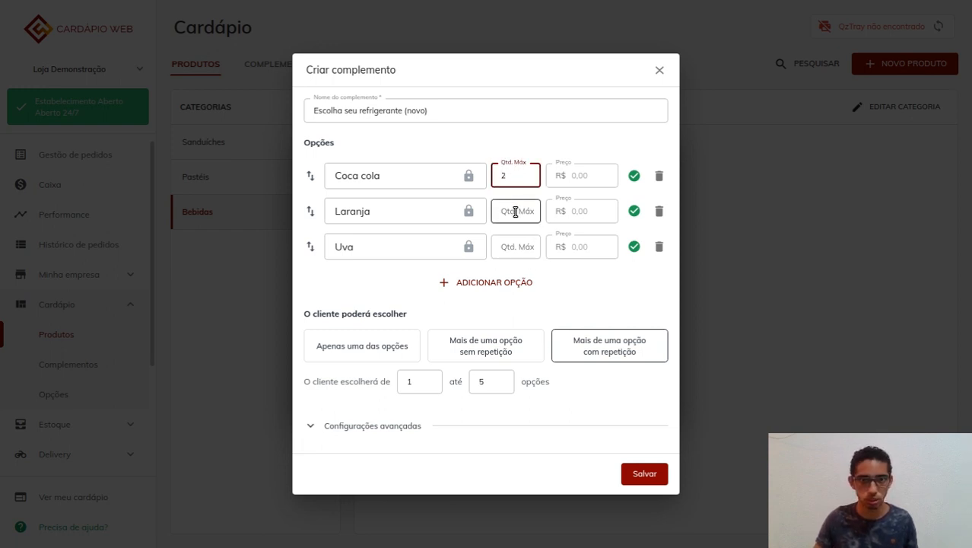
click(506, 250)
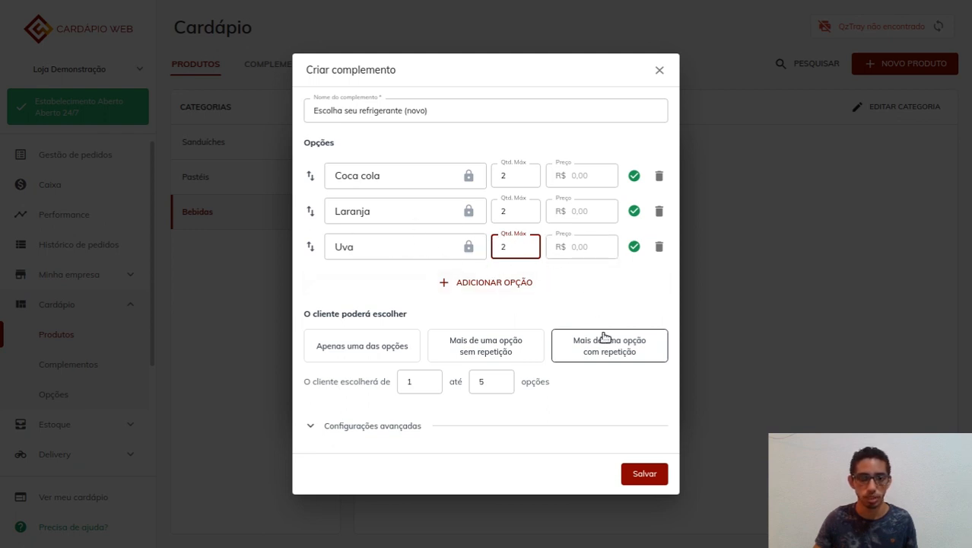
Restrict the complement to only one option, make the choice mandatory, save it and close the product
click(354, 346)
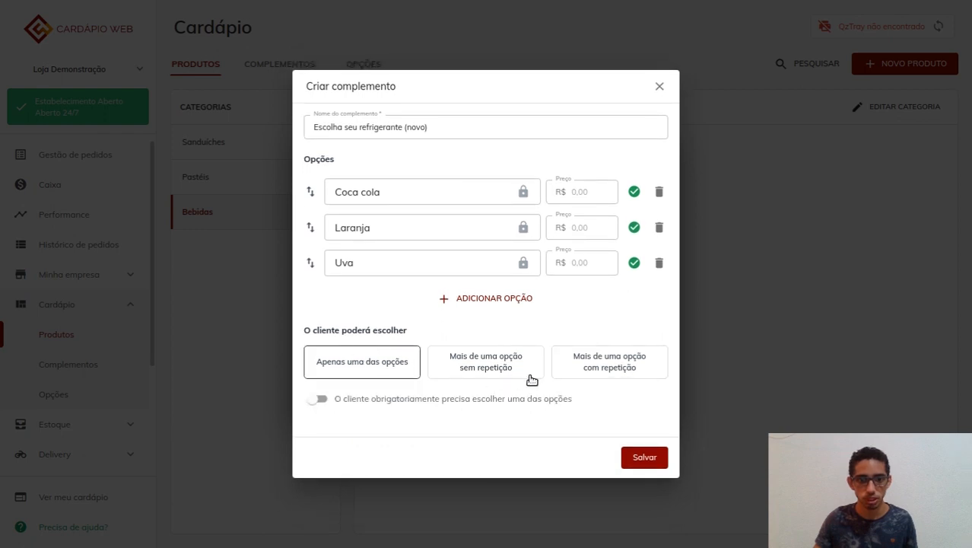
click(321, 399)
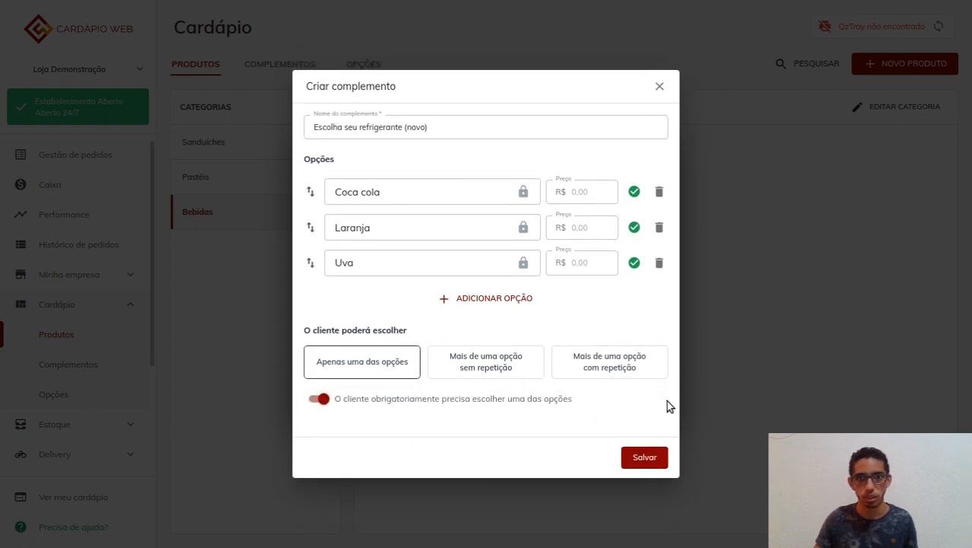
click(645, 457)
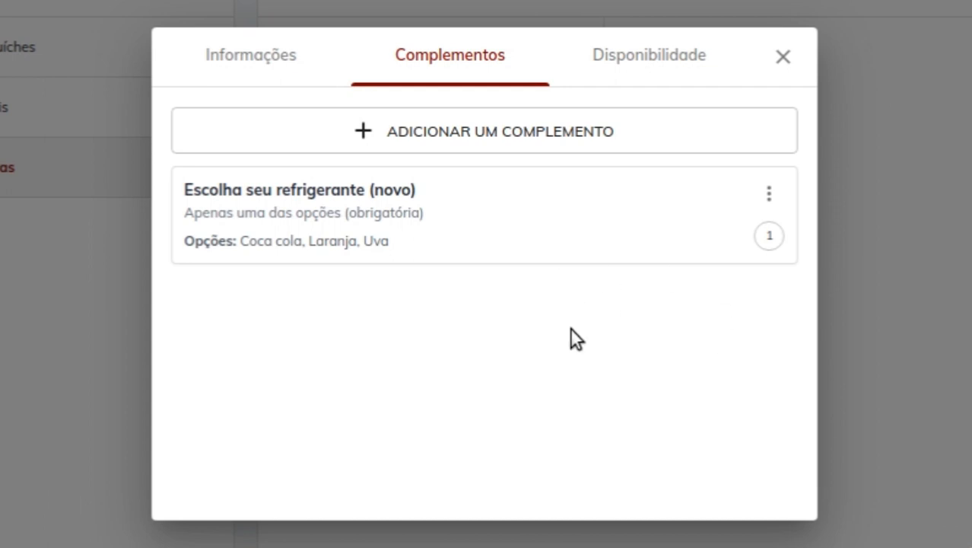
click(785, 62)
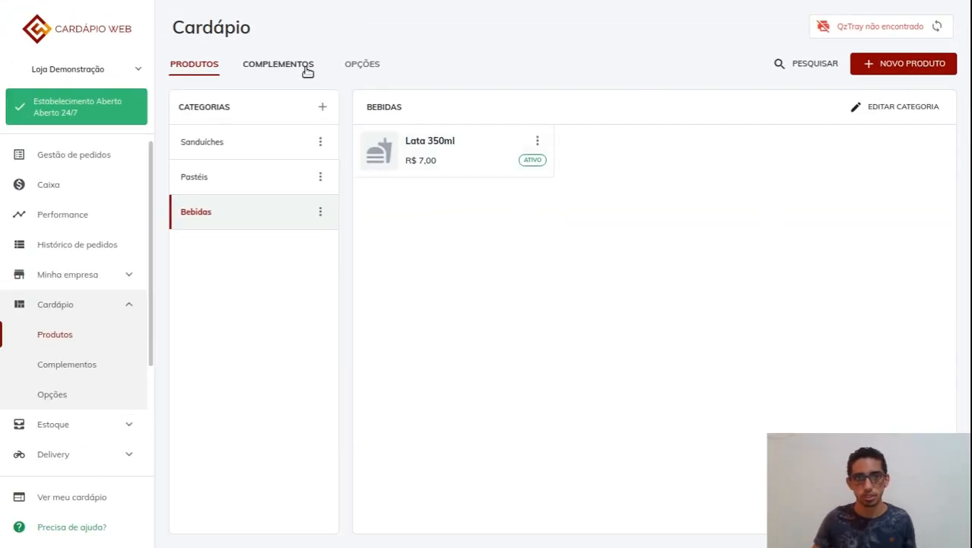
Check how the Escolha seu refrigerante (novo) complement is listed among all complements and return to the Bebidas products
click(307, 68)
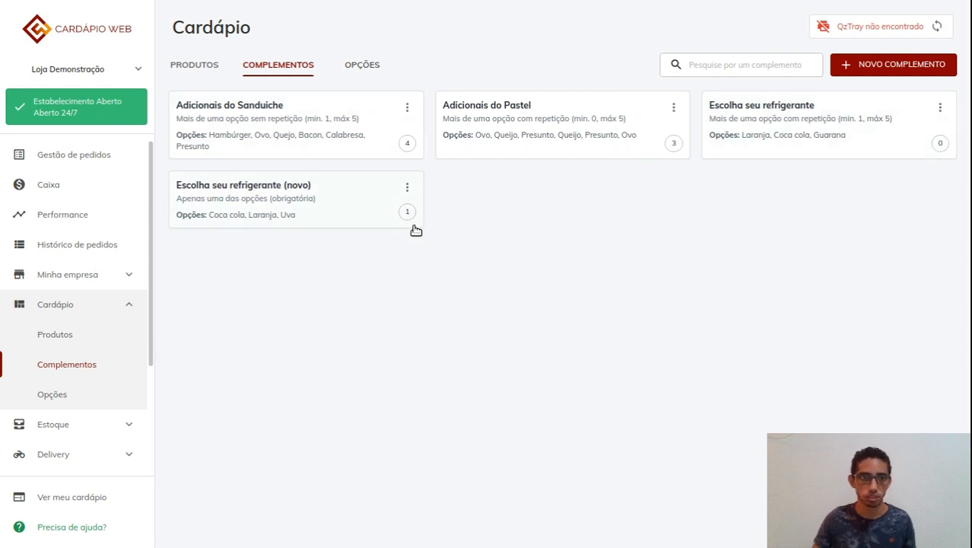
click(203, 68)
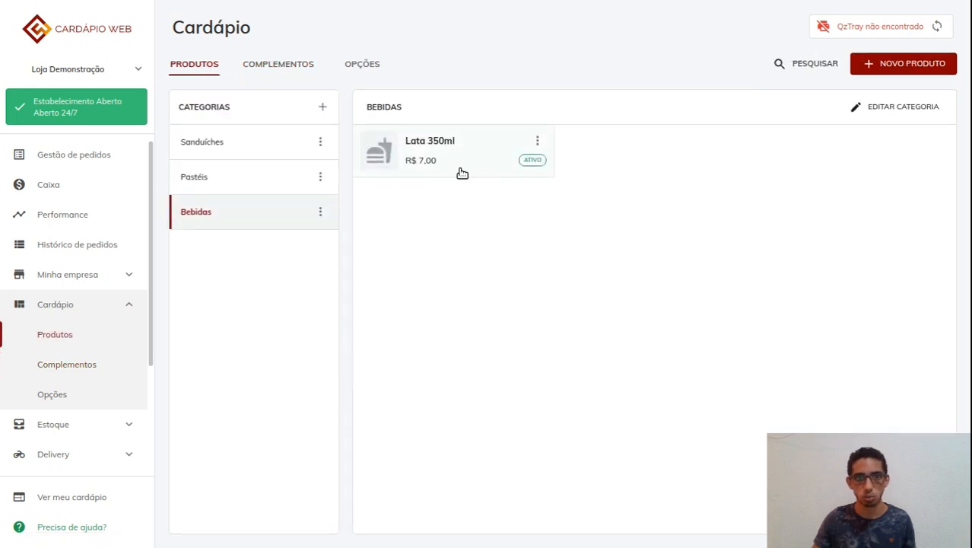
click(277, 65)
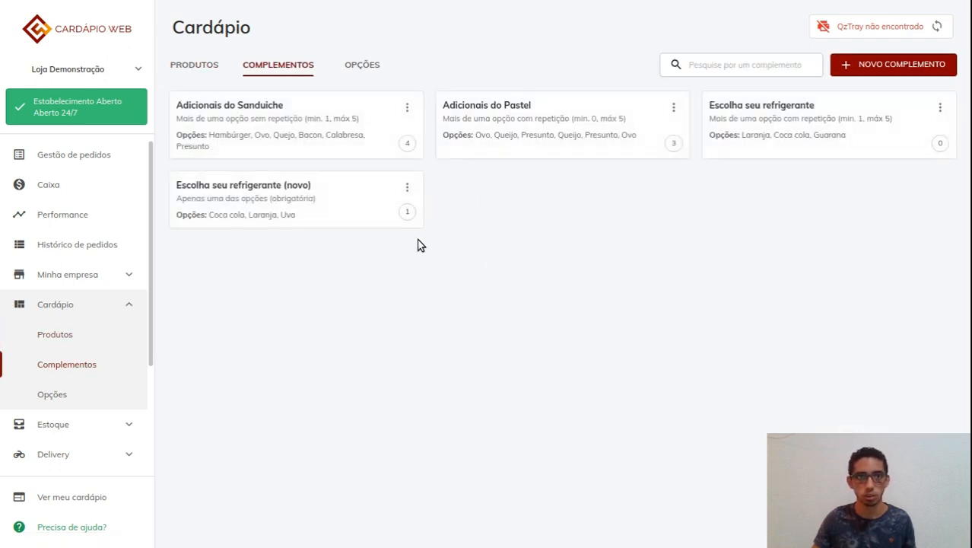
click(208, 67)
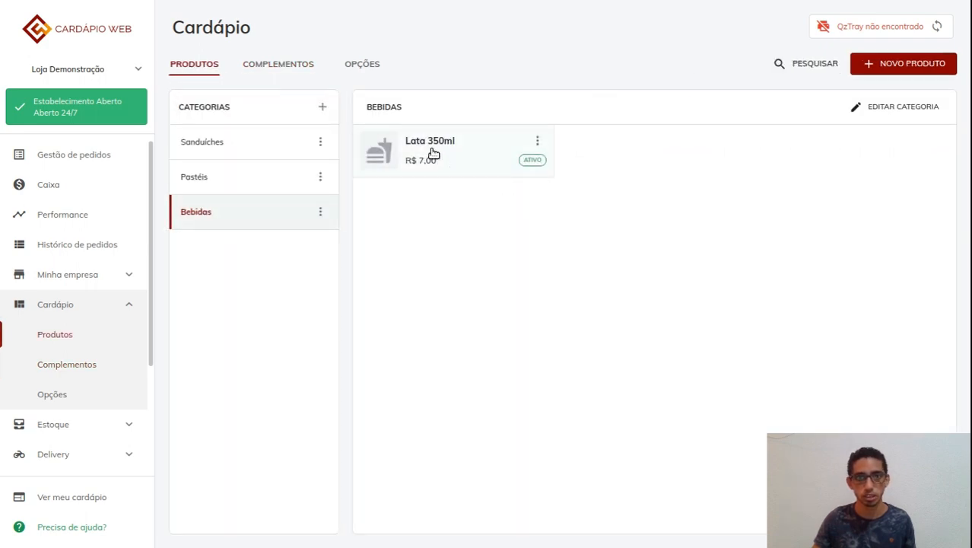
Search the complements of Lata 350ml for "Escolha" and add the existing Escolha seu refrigerante complement to the product
click(434, 154)
click(477, 131)
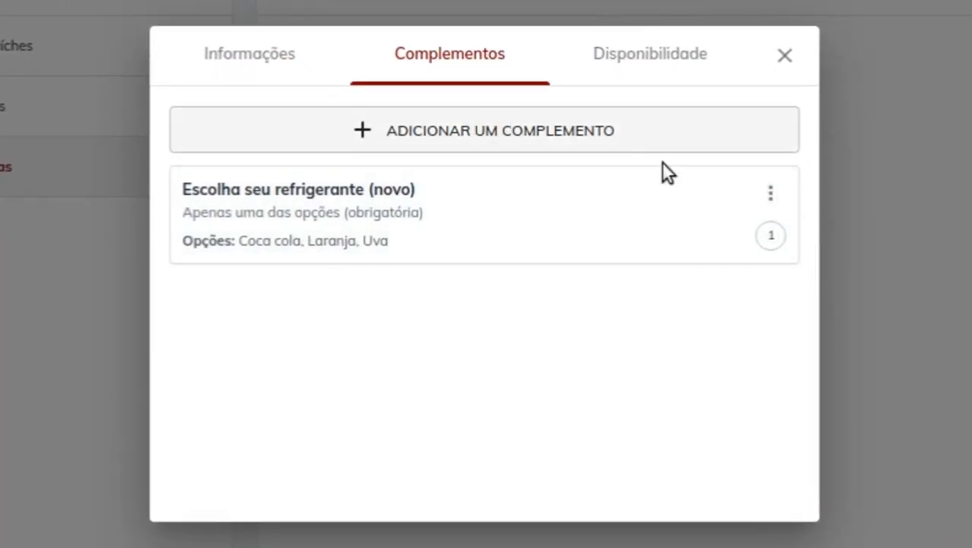
click(619, 132)
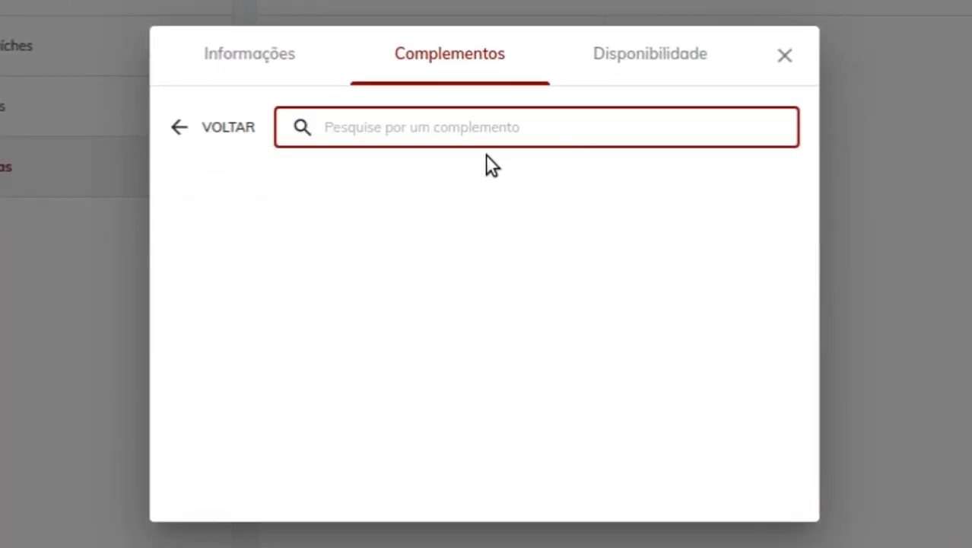
text(Escolha)
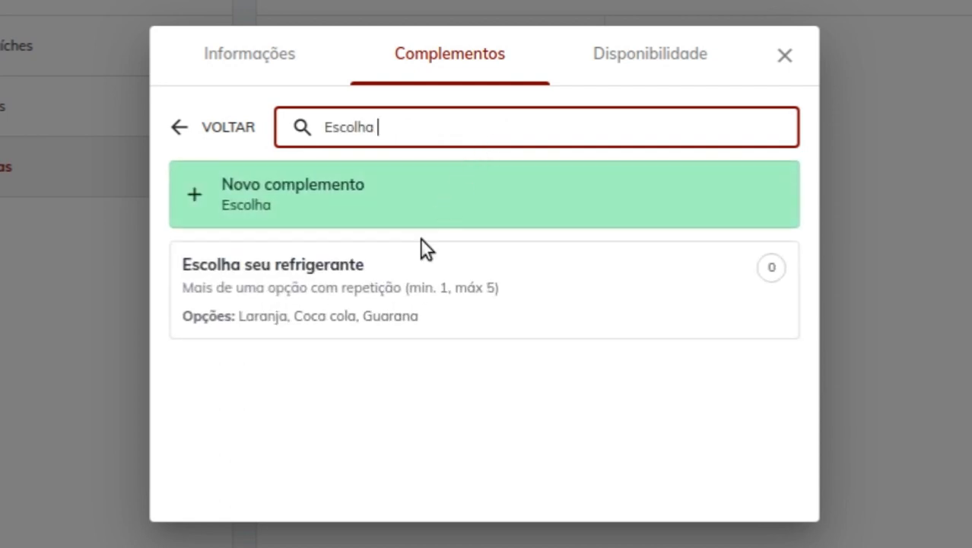
click(384, 297)
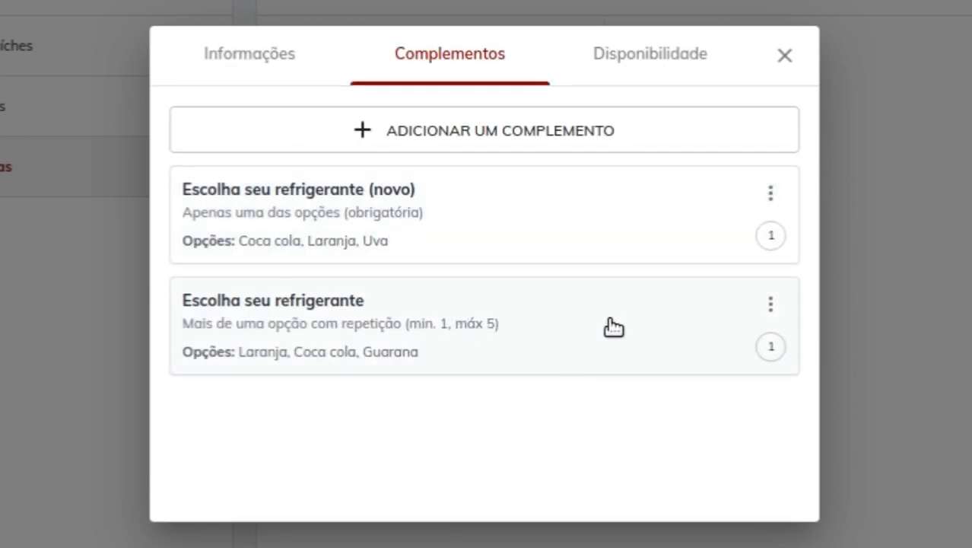
Remove the Escolha seu refrigerante (novo) complement from Lata 350ml and close the product
click(771, 196)
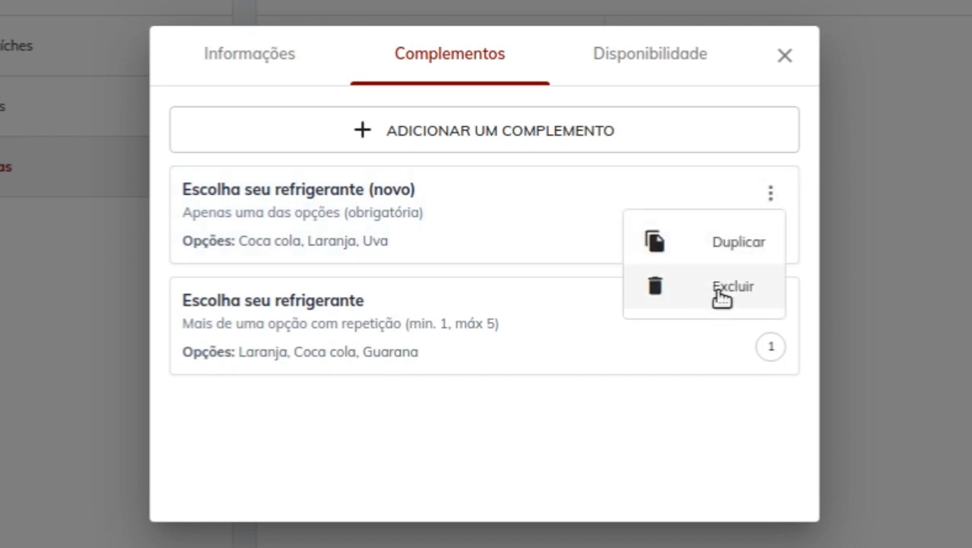
click(723, 292)
click(579, 350)
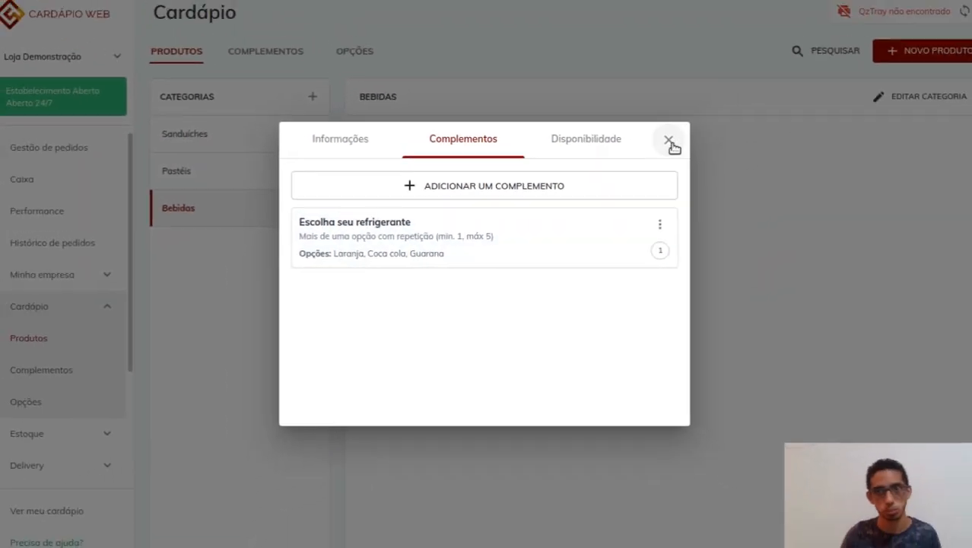
click(670, 143)
Review the options of the Adicionais do Sanduiche complement on X-Egg in Sanduíches, then close it without changes
click(228, 141)
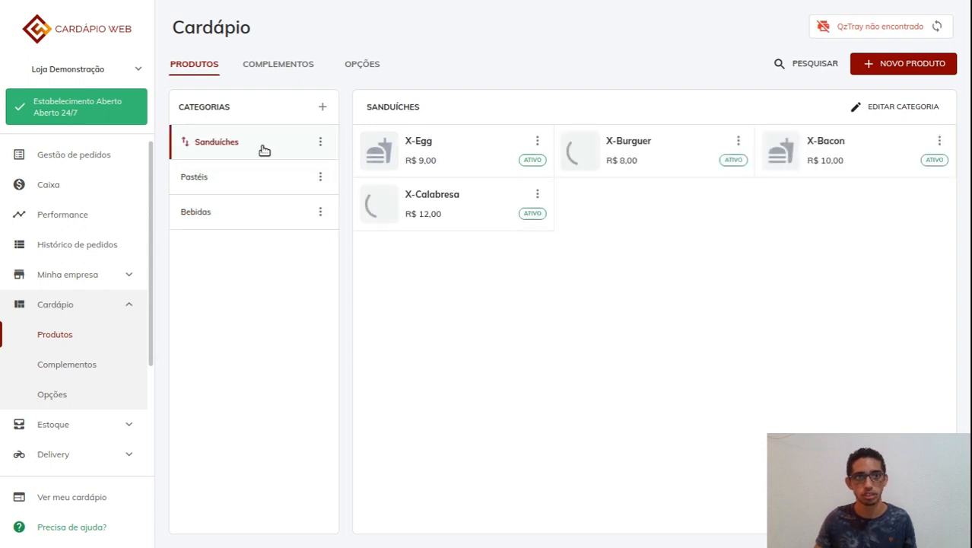
click(461, 165)
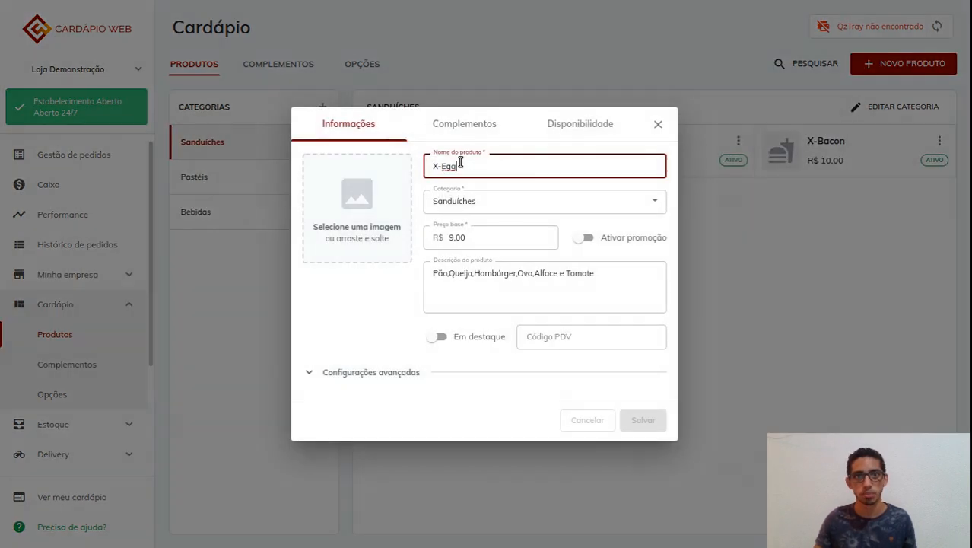
click(472, 129)
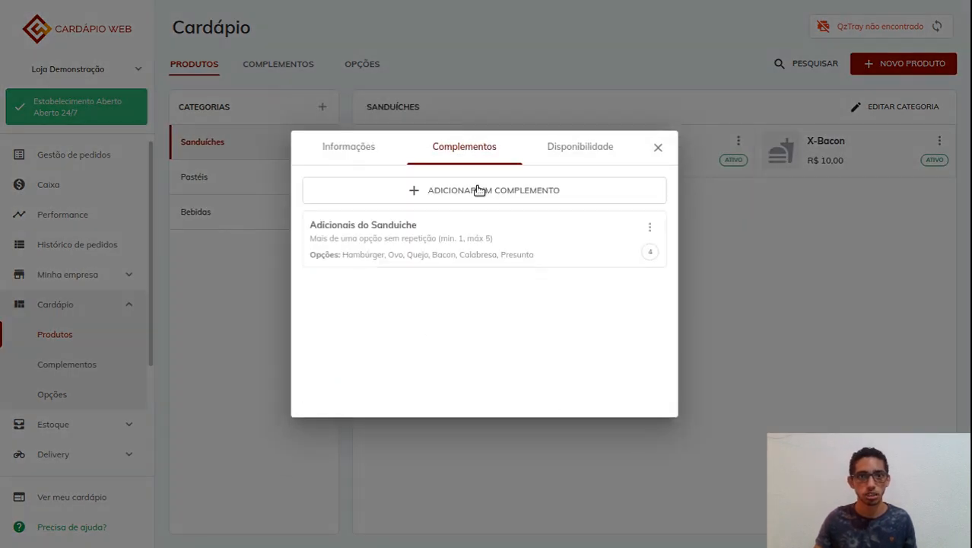
click(354, 261)
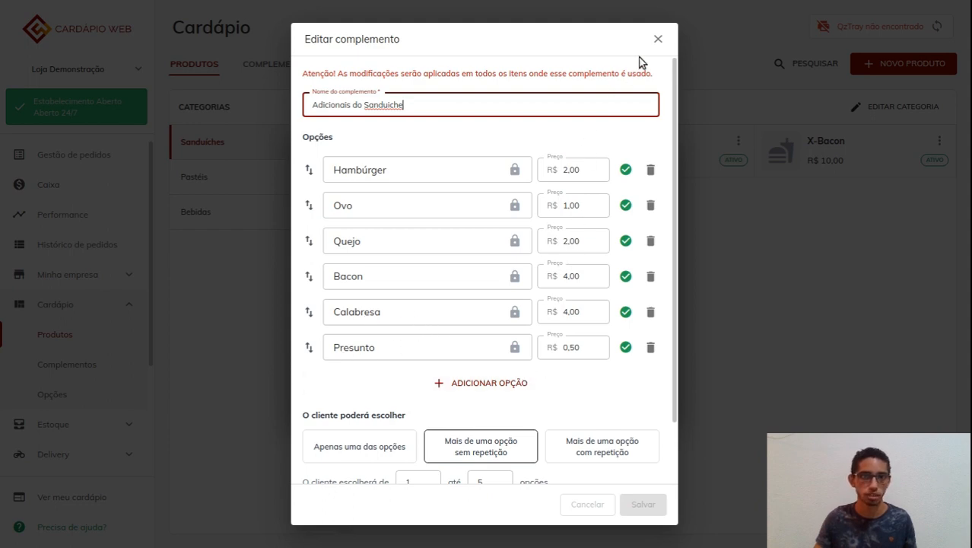
click(658, 39)
click(656, 148)
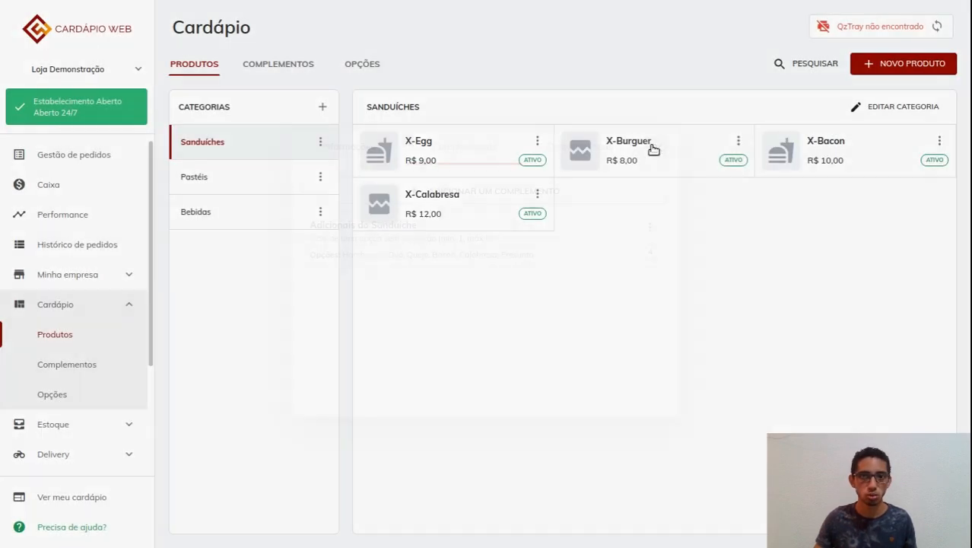
Examine the Adicionais do Sanduiche complement on X-Burguer and its warning about shared changes, then close the product
click(604, 145)
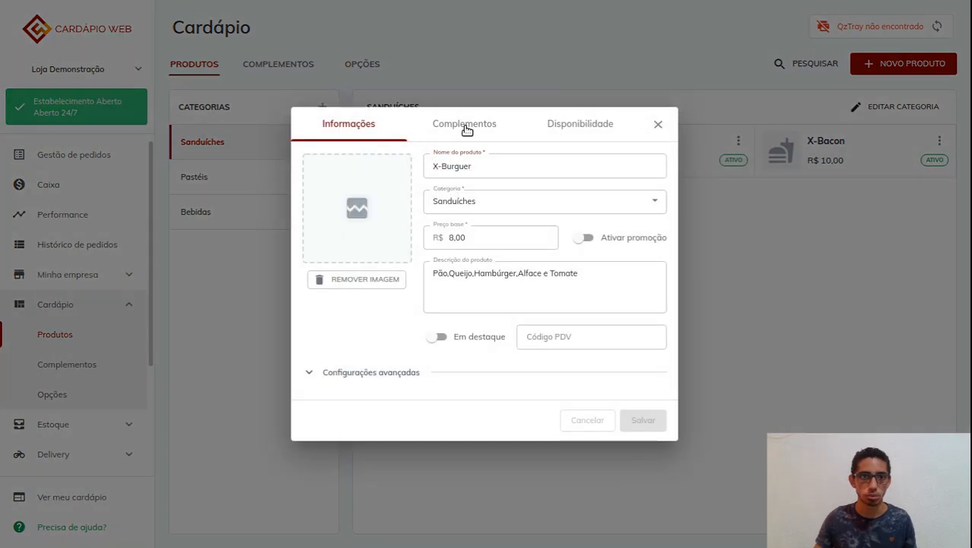
click(466, 129)
click(439, 257)
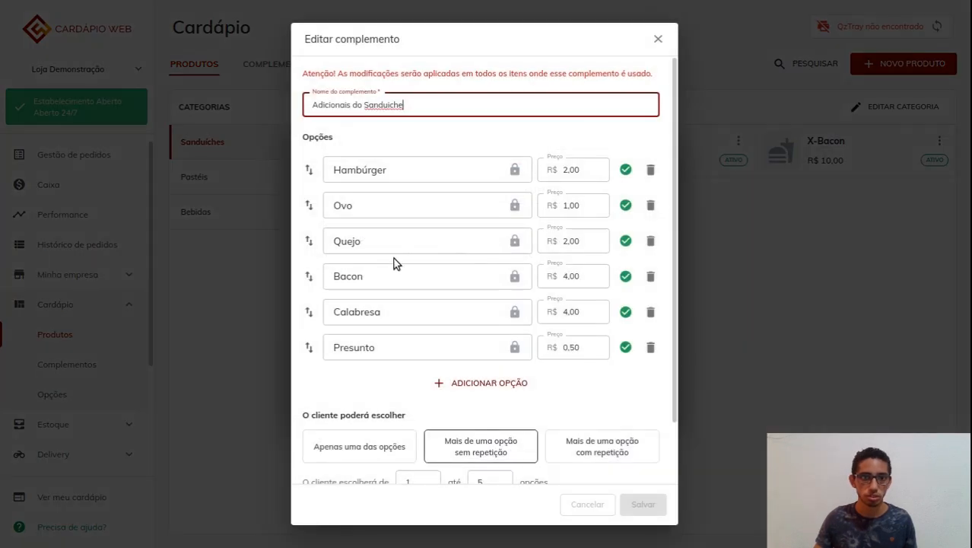
click(659, 40)
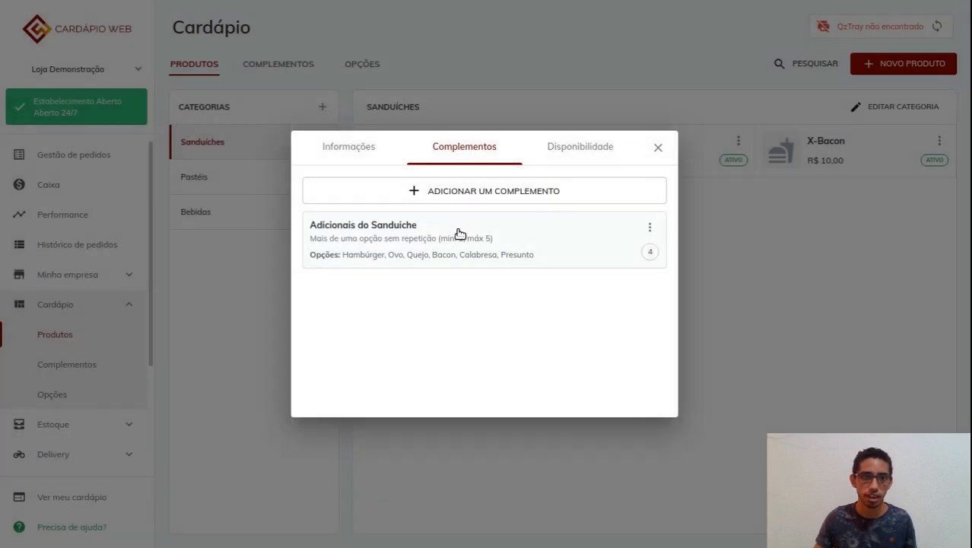
click(460, 234)
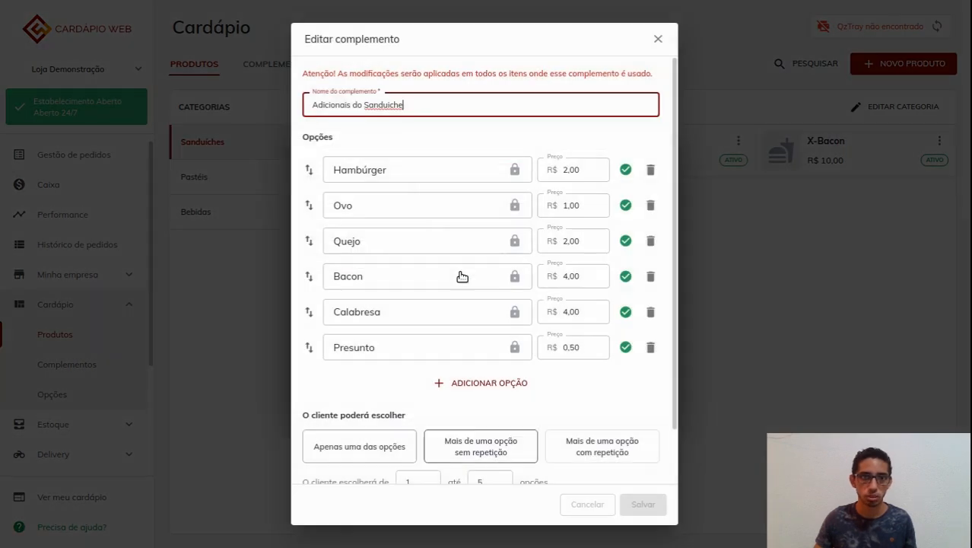
click(698, 354)
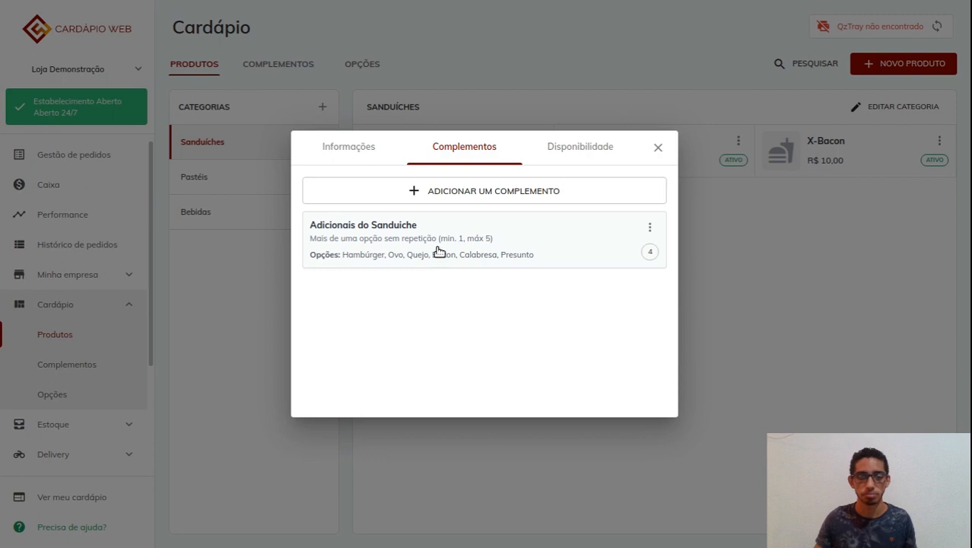
click(501, 263)
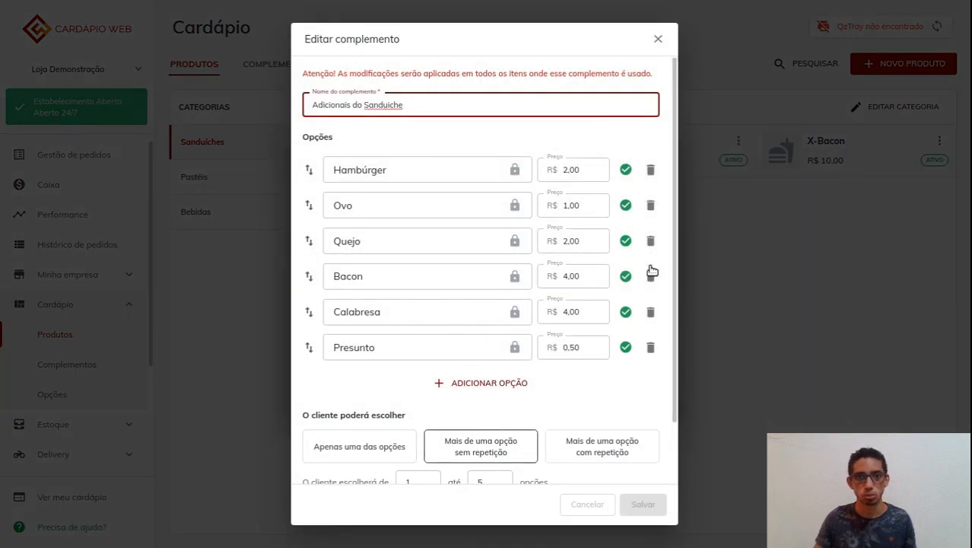
click(729, 219)
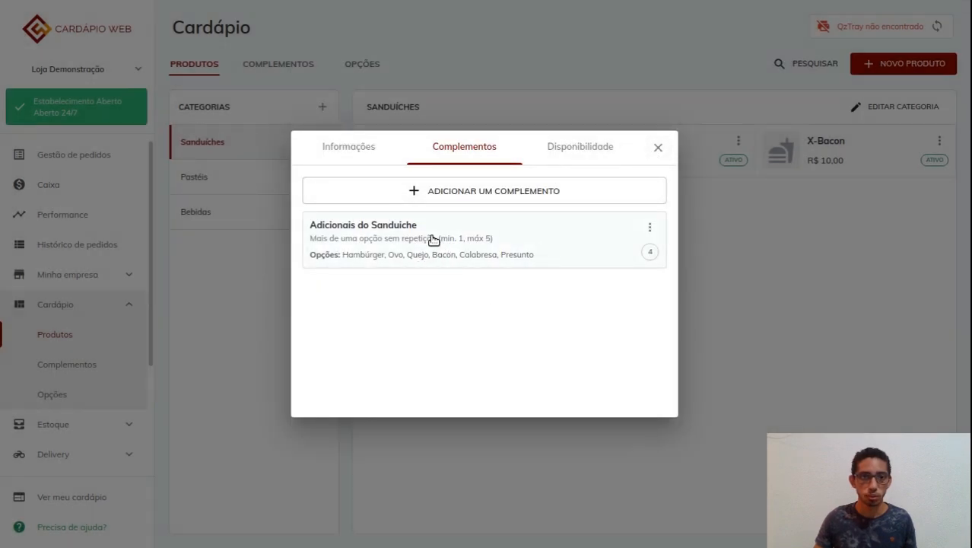
click(659, 150)
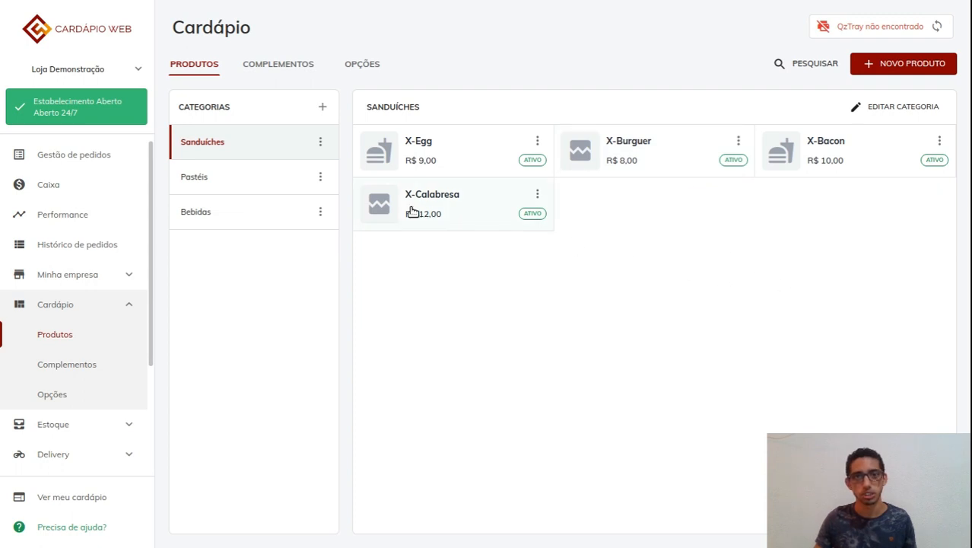
Delete the Presunto option from the Adicionais do Sanduiche complement in the complements list, save it and return to the products
click(278, 65)
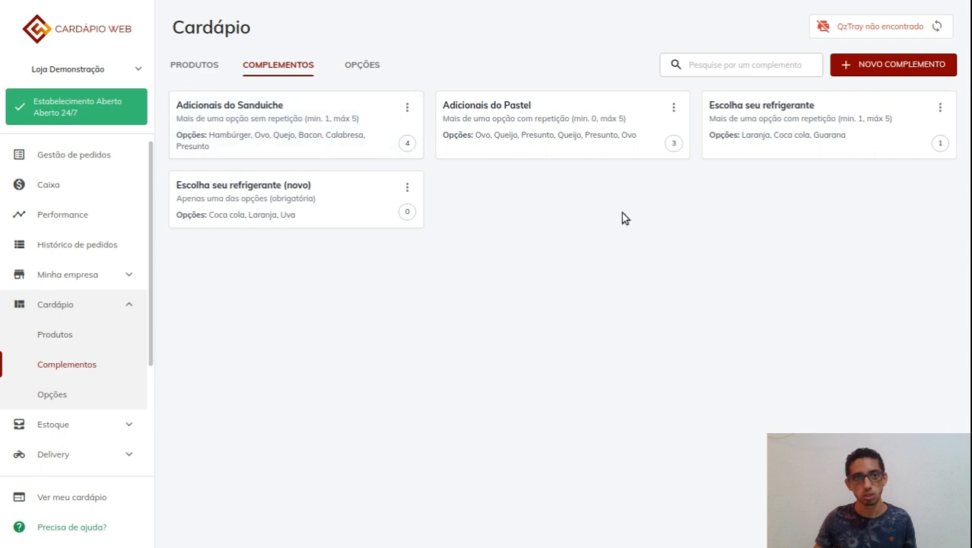
click(288, 135)
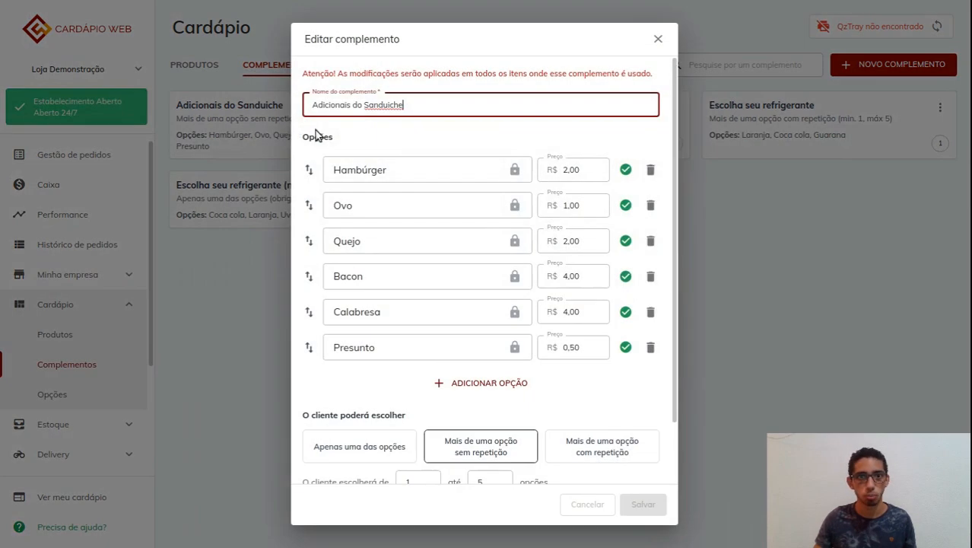
click(651, 347)
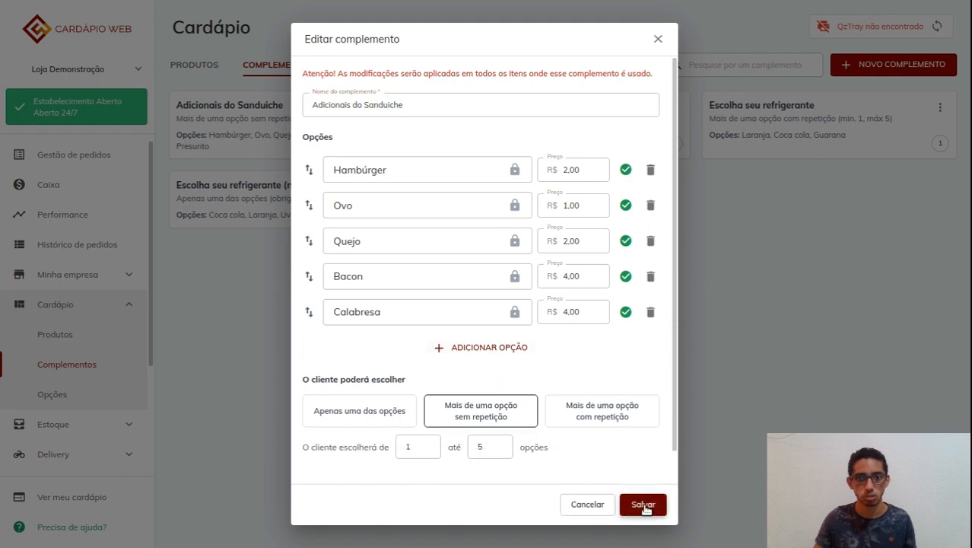
click(643, 505)
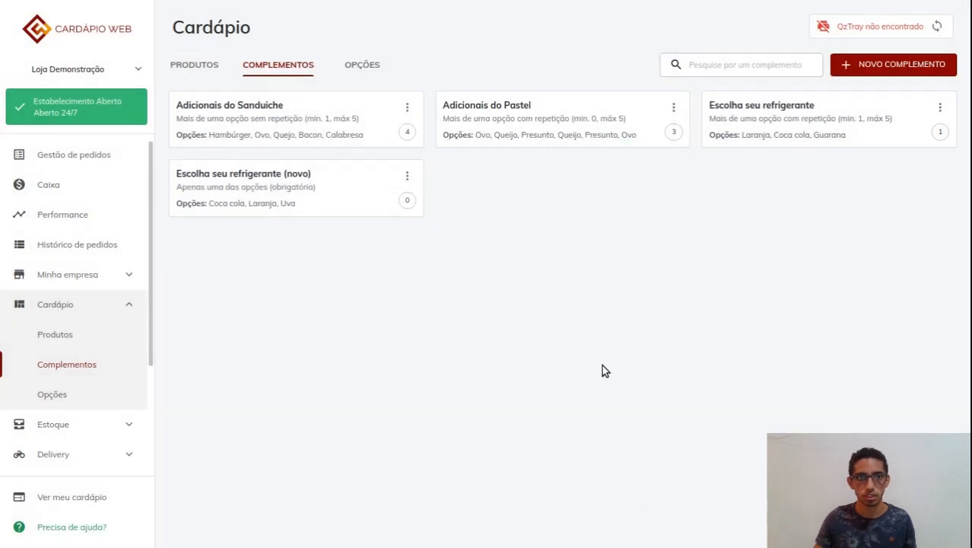
click(199, 67)
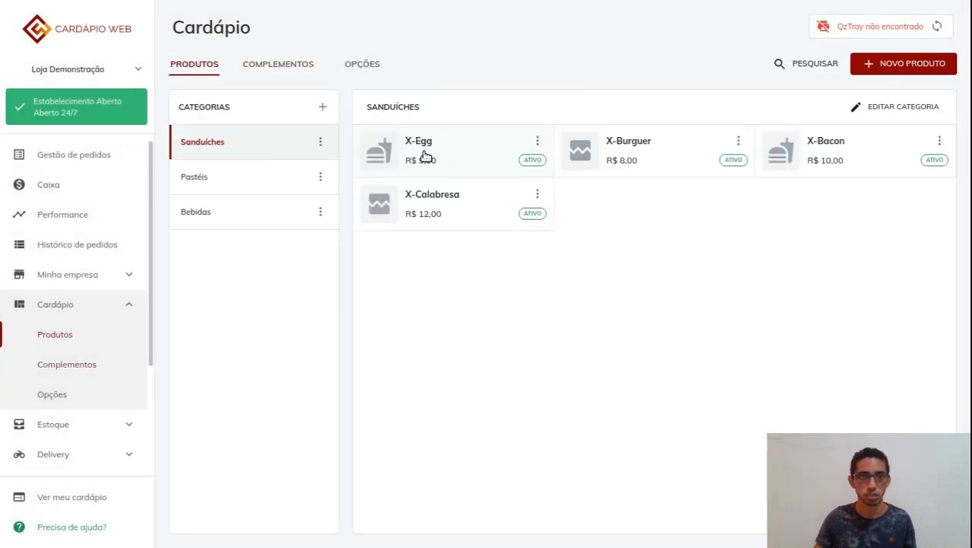
Review the options of the Adicionais do Sanduiche complement on X-Egg, then close the complement without changes
click(426, 144)
click(462, 143)
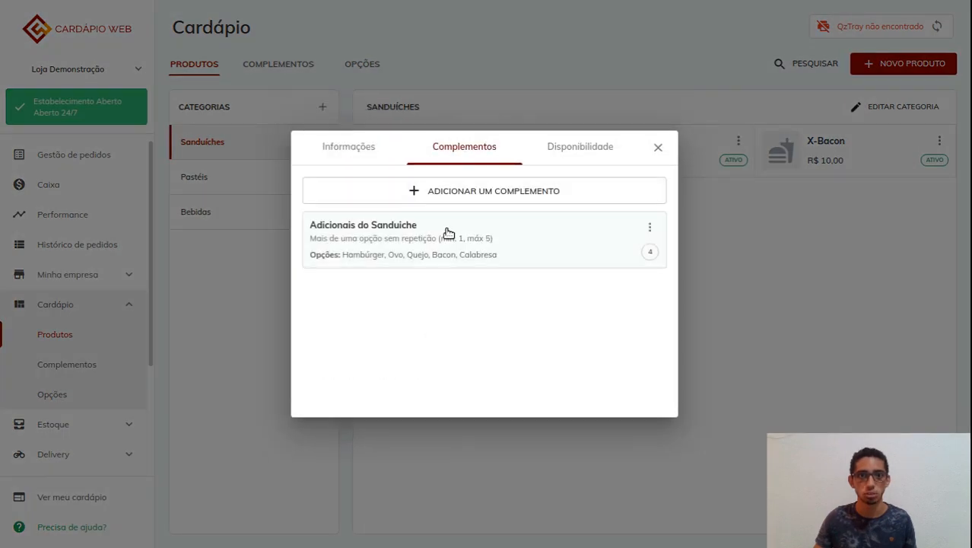
click(430, 246)
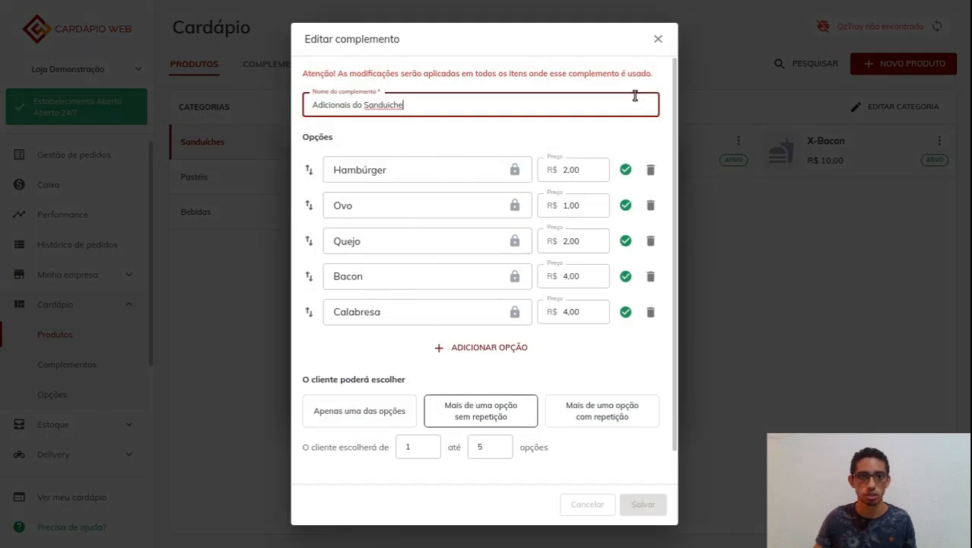
click(658, 39)
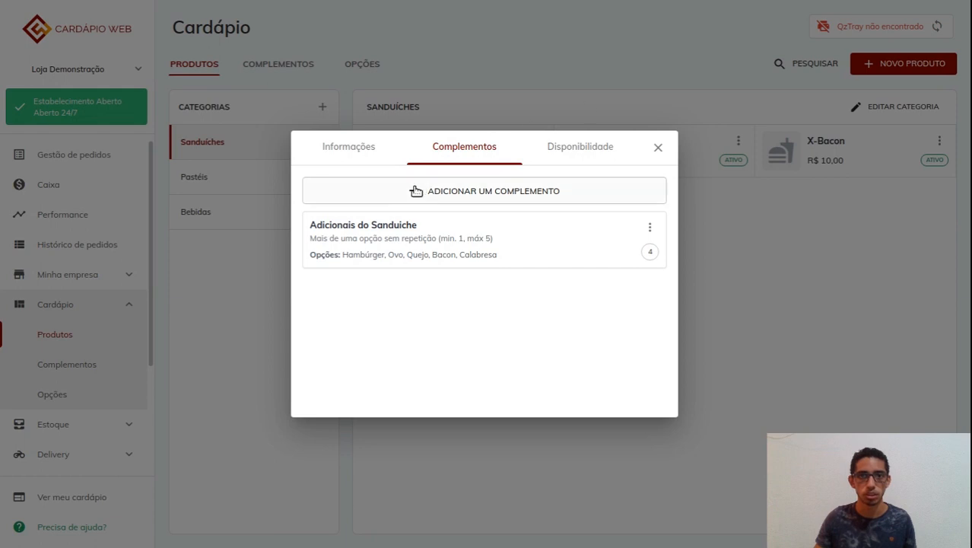
Reopen the Adicionais do Sanduiche complement on X-Egg and delete its Quejo option
click(439, 237)
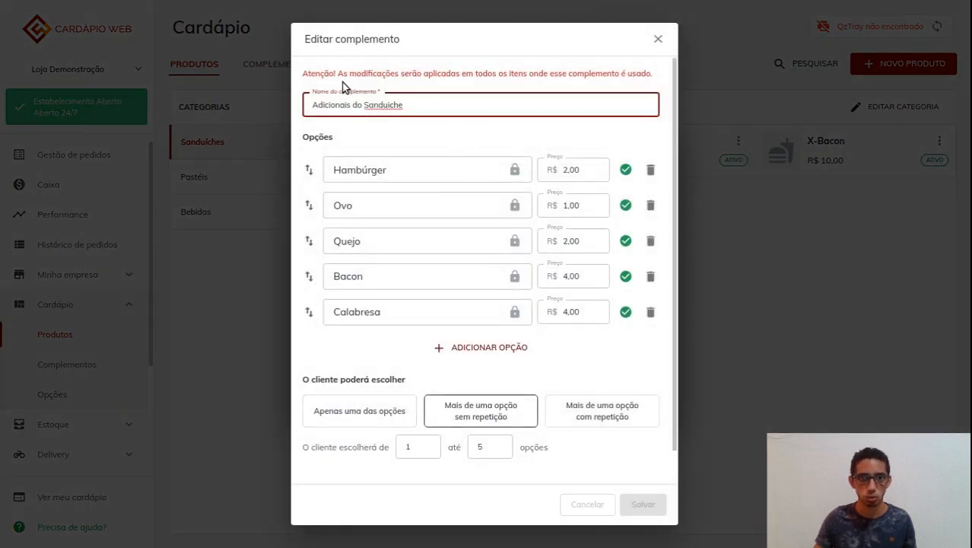
drag(311, 74, 576, 94)
click(580, 74)
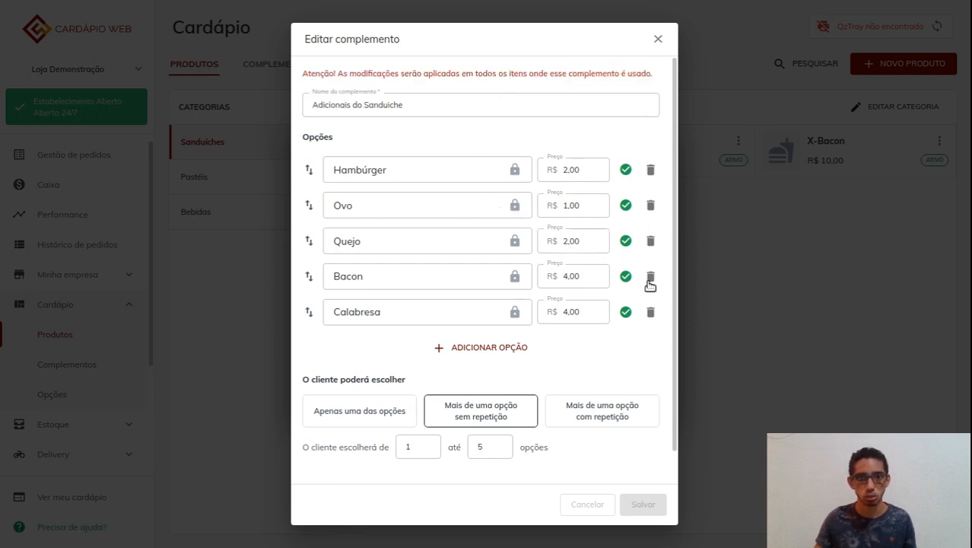
click(651, 241)
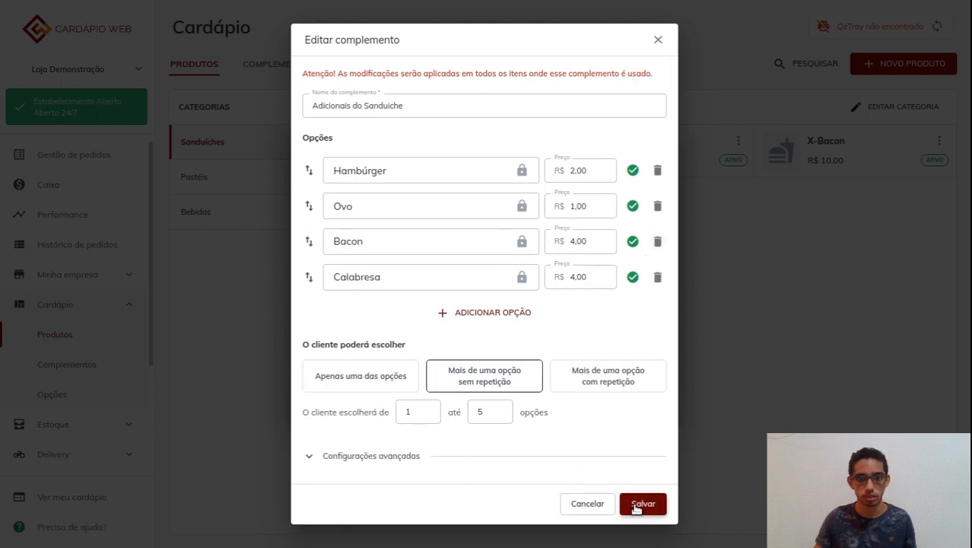
Add the existing Queijo option to the Adicionais do Sanduiche complement, save it and close X-Egg
click(494, 313)
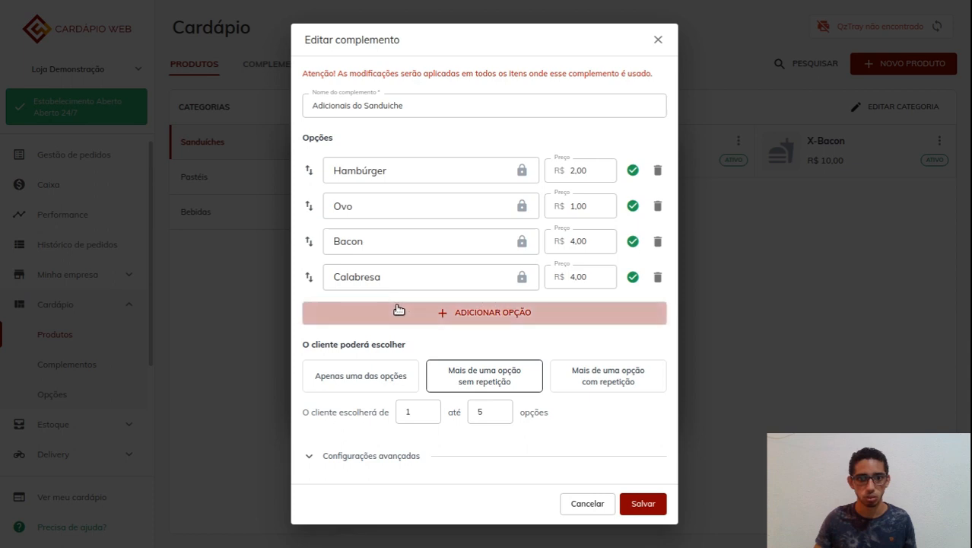
click(420, 313)
text(Queijo)
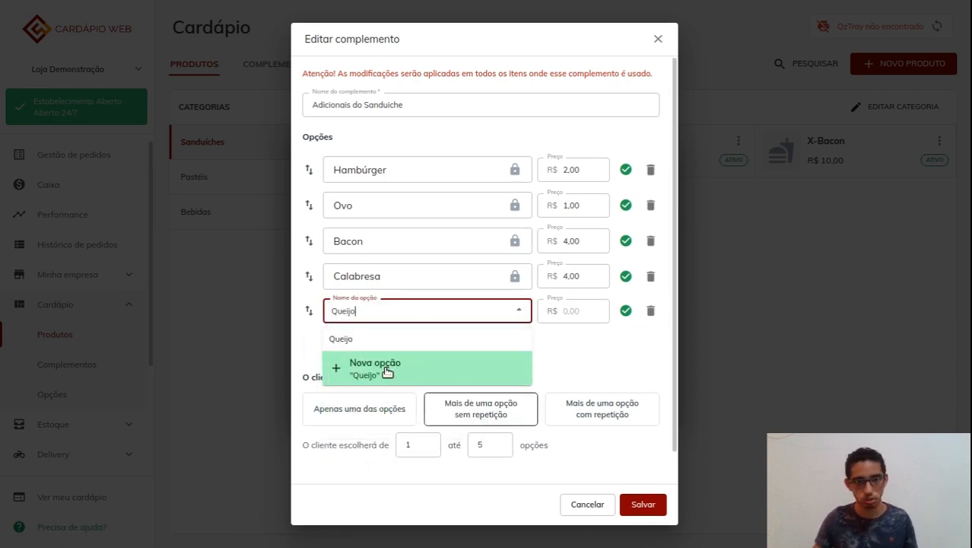
click(358, 340)
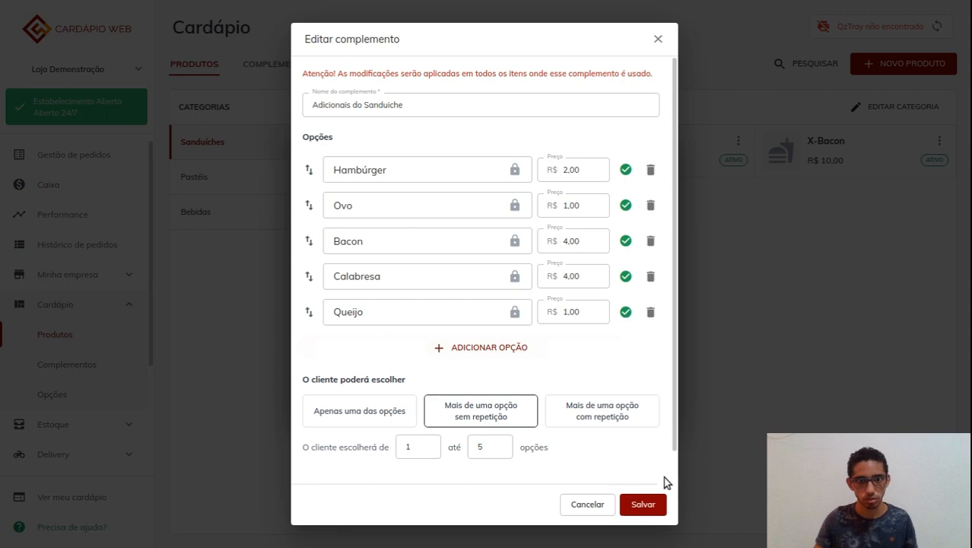
click(646, 505)
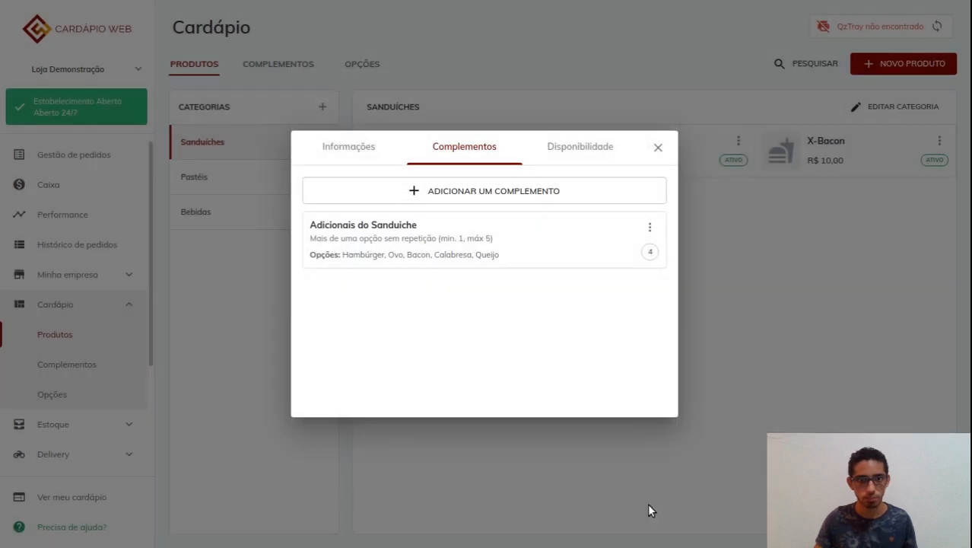
click(658, 148)
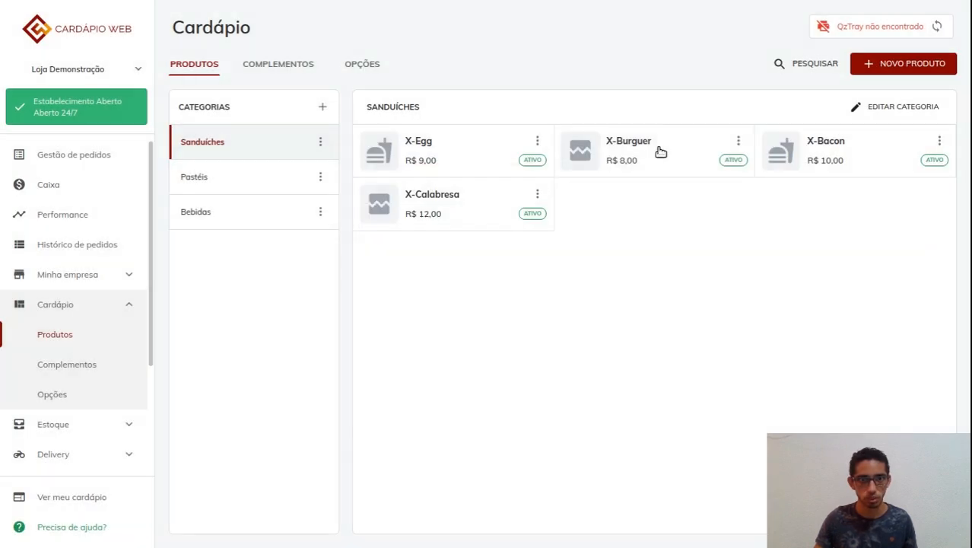
Examine the options of the Adicionais do Sanduiche complement on X-Calabresa
click(629, 156)
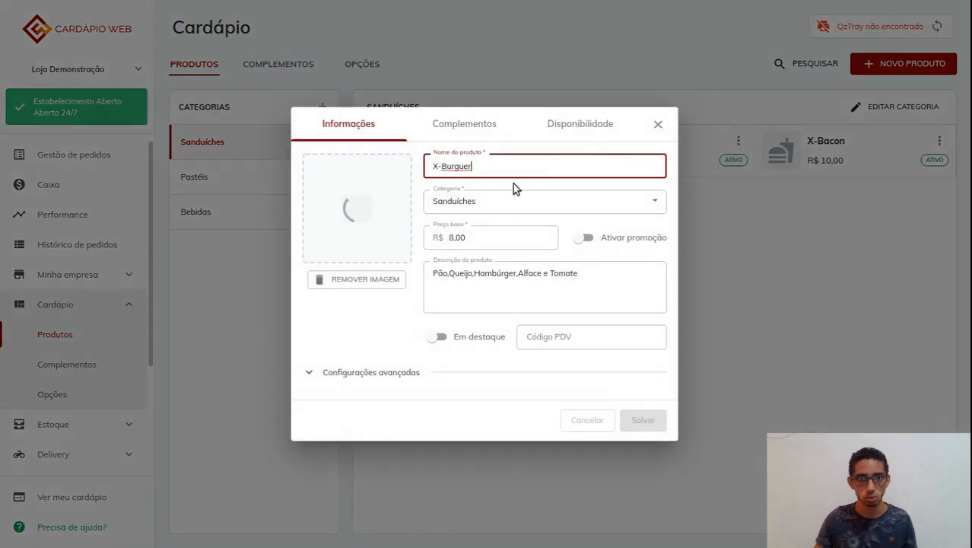
click(655, 126)
click(454, 213)
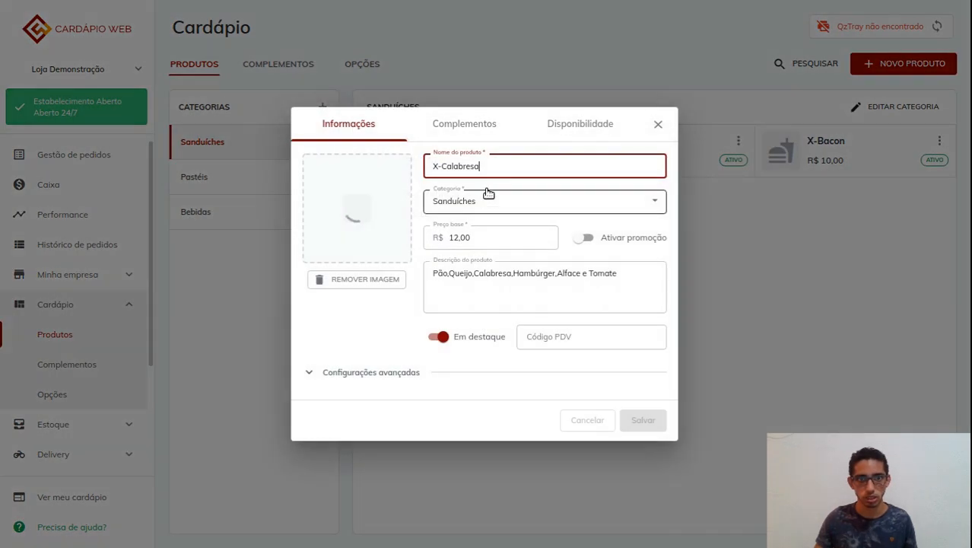
click(465, 131)
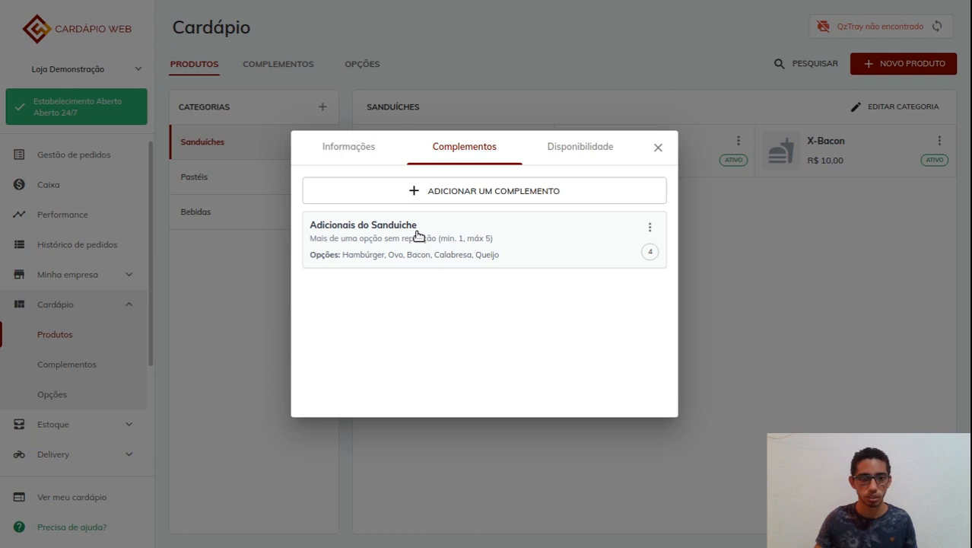
click(417, 235)
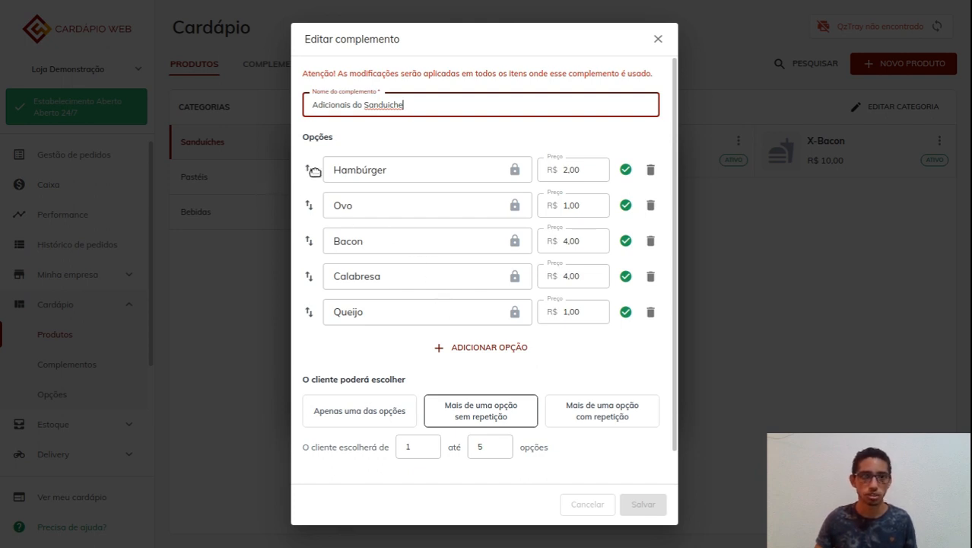
Try reordering the complement's options as Ovo, Calabresa, Queijo, Hambúrger and Bacon
drag(308, 170, 305, 204)
drag(308, 238, 336, 244)
key(F11)
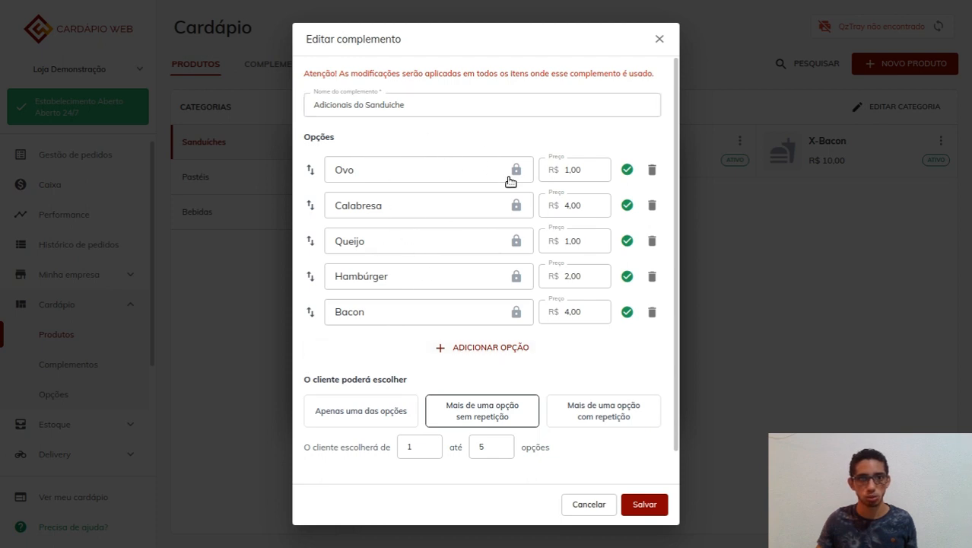
View the Queijo option's details, then discard the reordering and close X-Calabresa
click(355, 242)
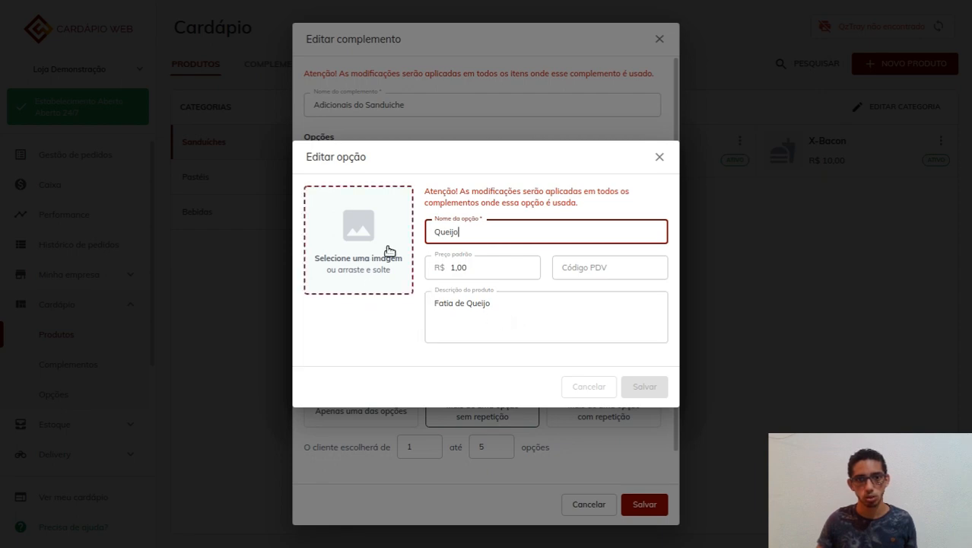
click(659, 157)
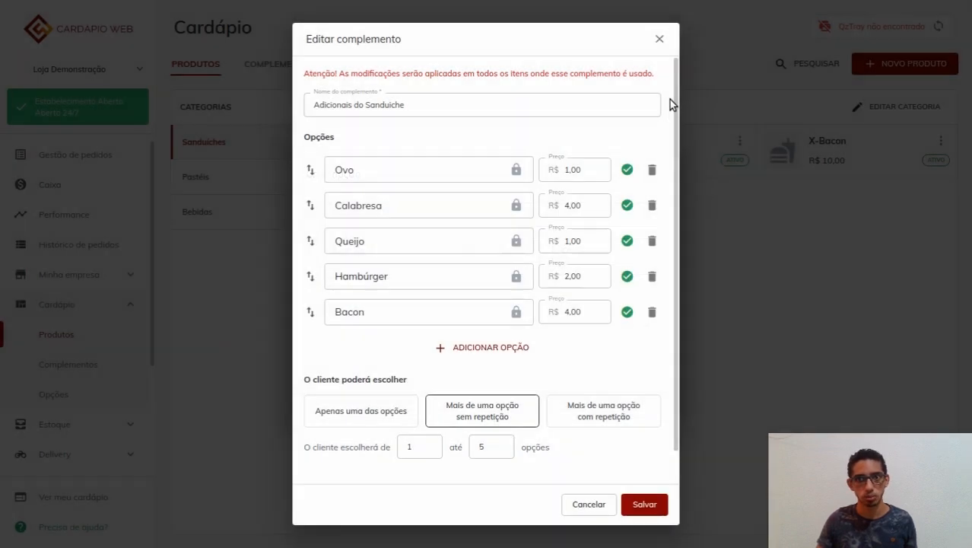
click(664, 43)
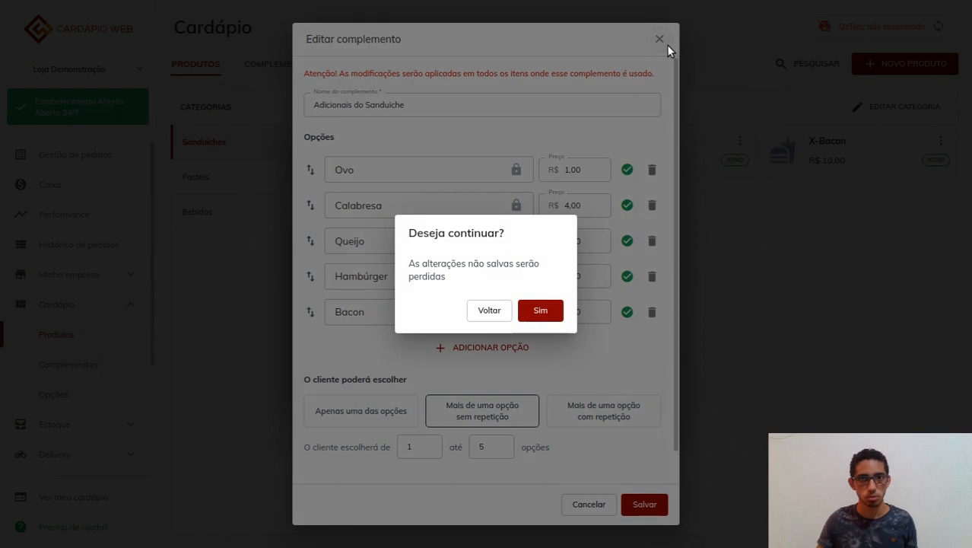
click(547, 310)
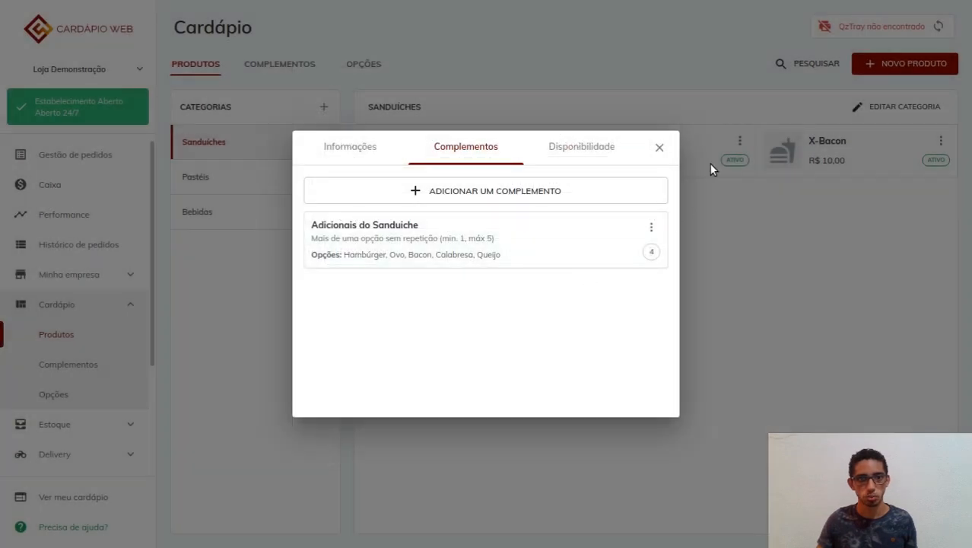
click(660, 149)
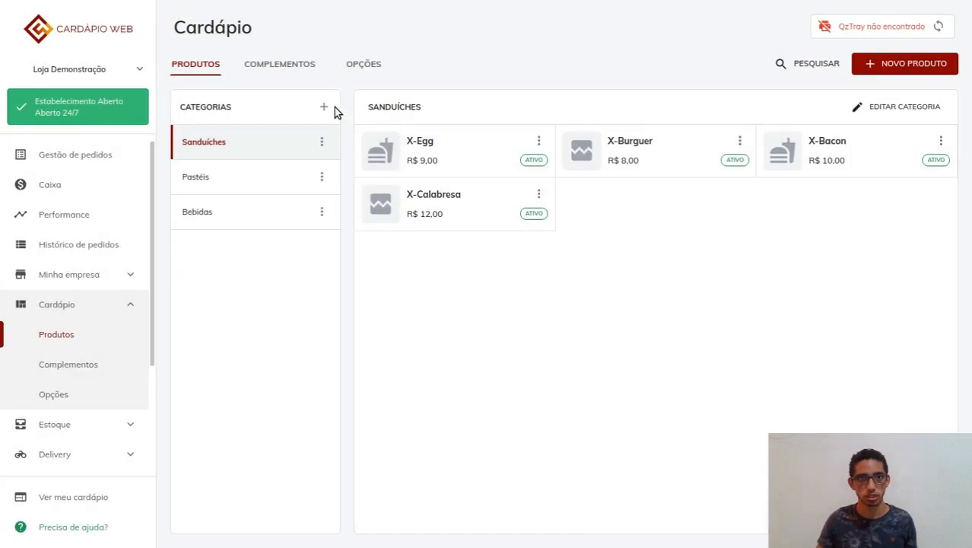
Go to the menu's options list, view the blank form for creating an option and discard it
click(362, 65)
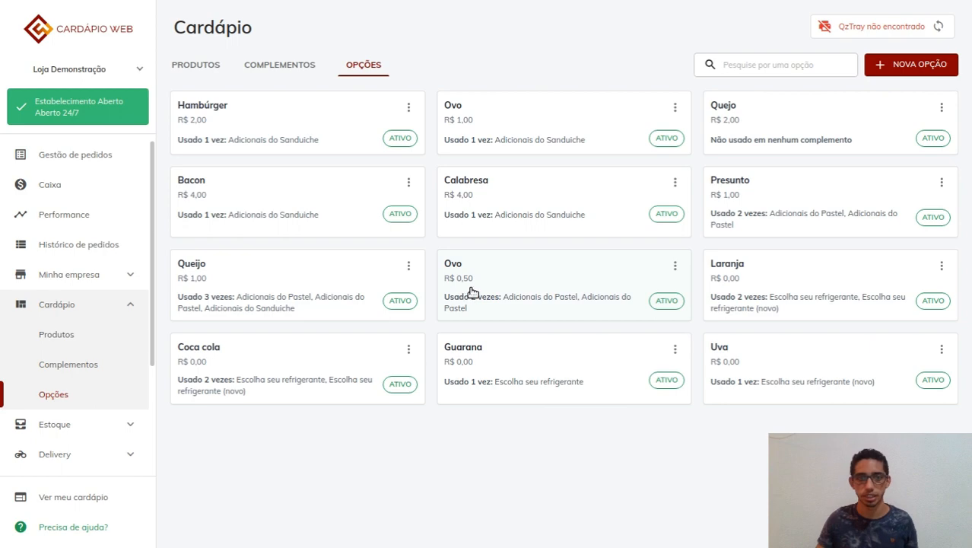
click(913, 69)
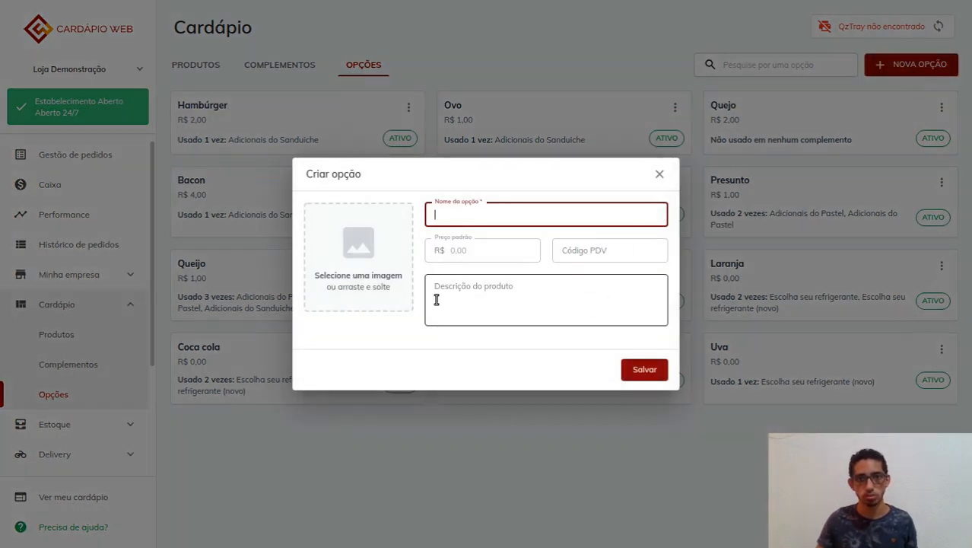
click(659, 175)
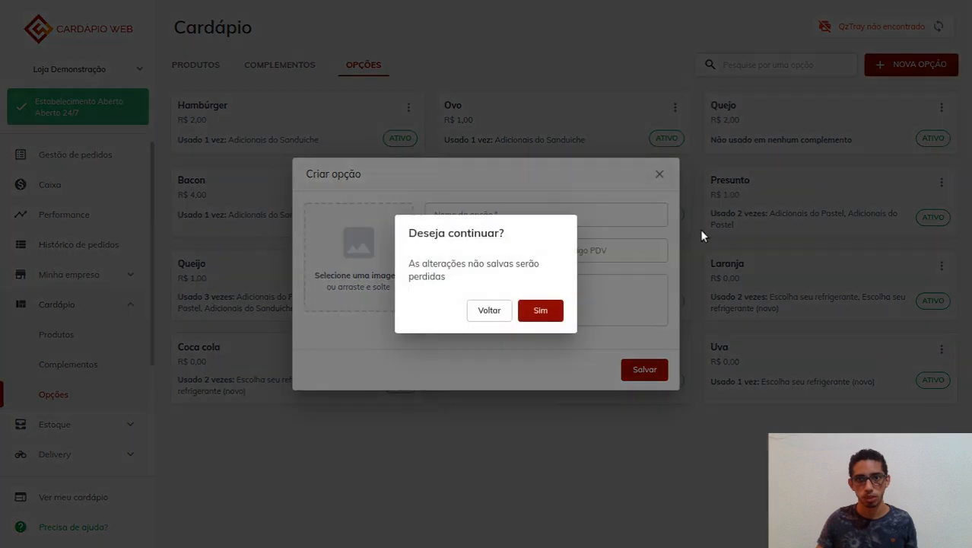
click(542, 309)
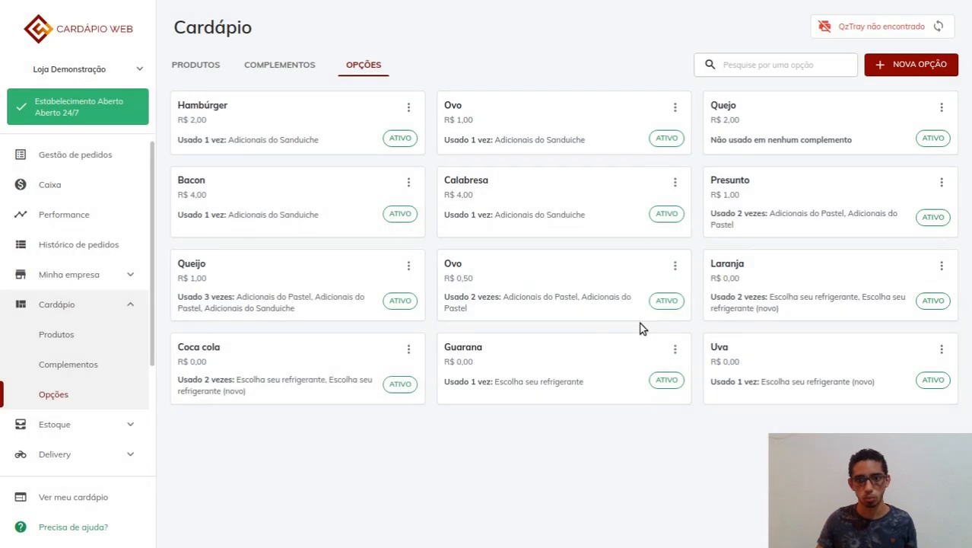
Set the default price of the Queijo option to R$ 5 and save it
click(305, 287)
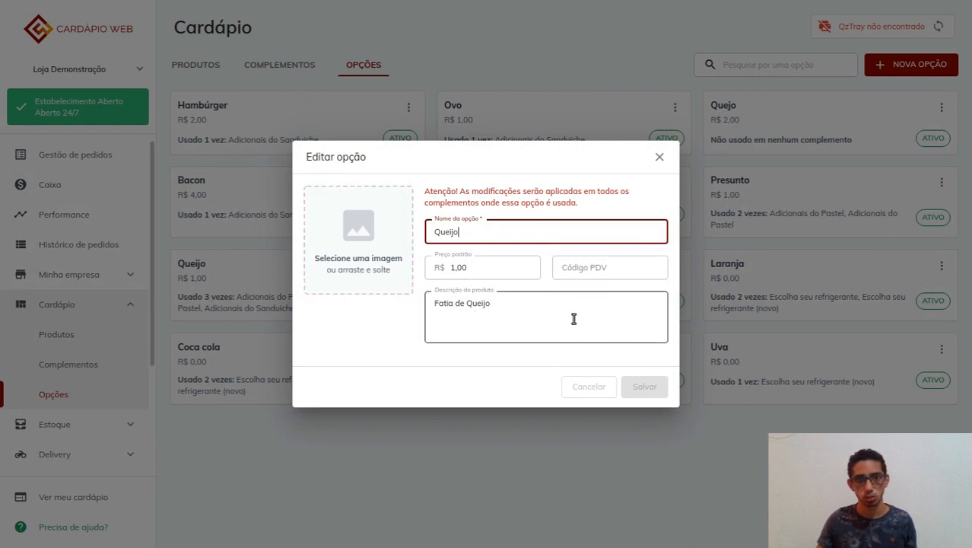
click(499, 270)
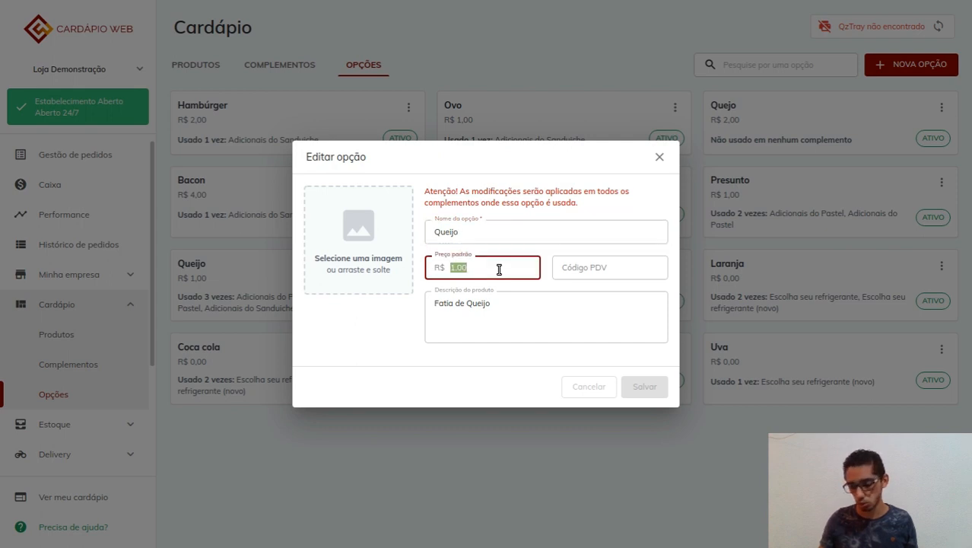
text(5)
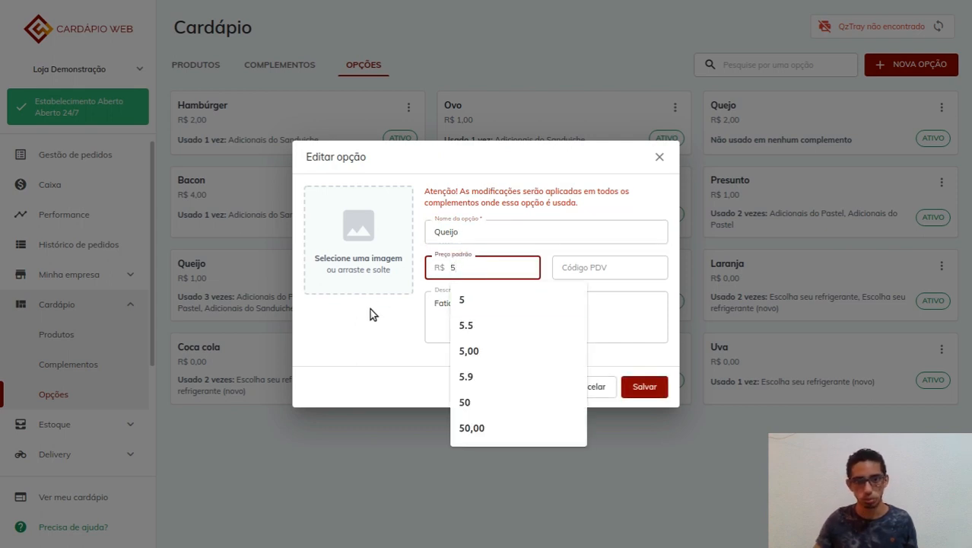
click(369, 319)
click(650, 387)
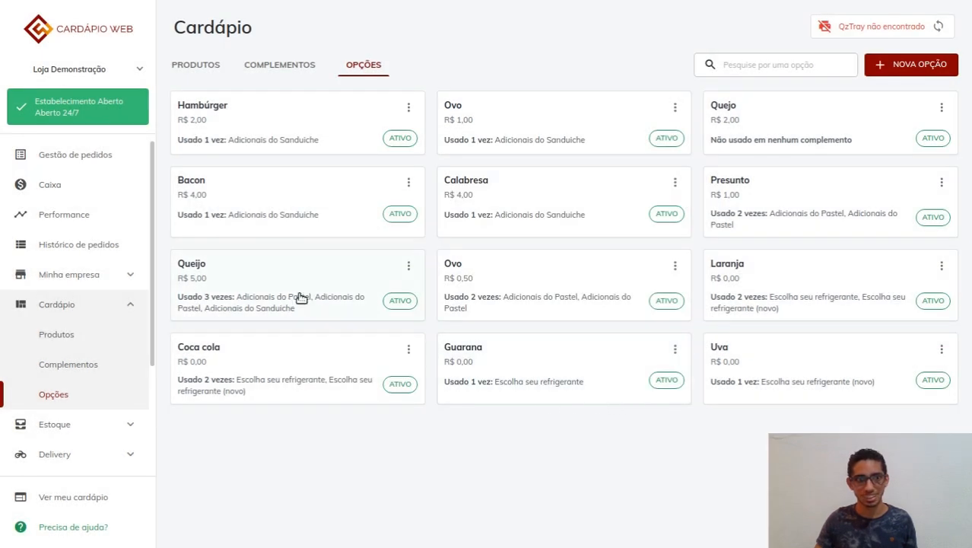
Try adding the existing Queijo option to the complement "Escolha seu refrigerante (novo)"
click(280, 67)
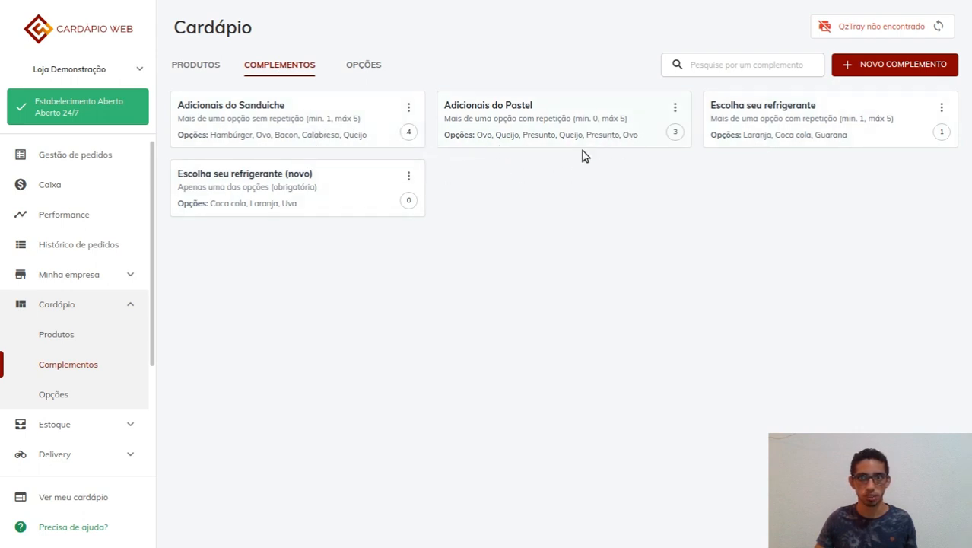
click(298, 193)
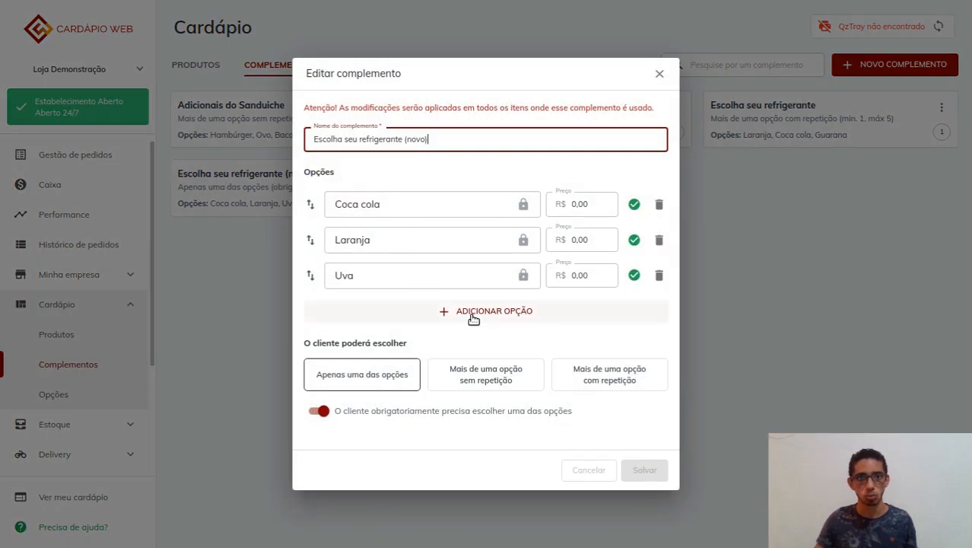
drag(460, 140, 312, 139)
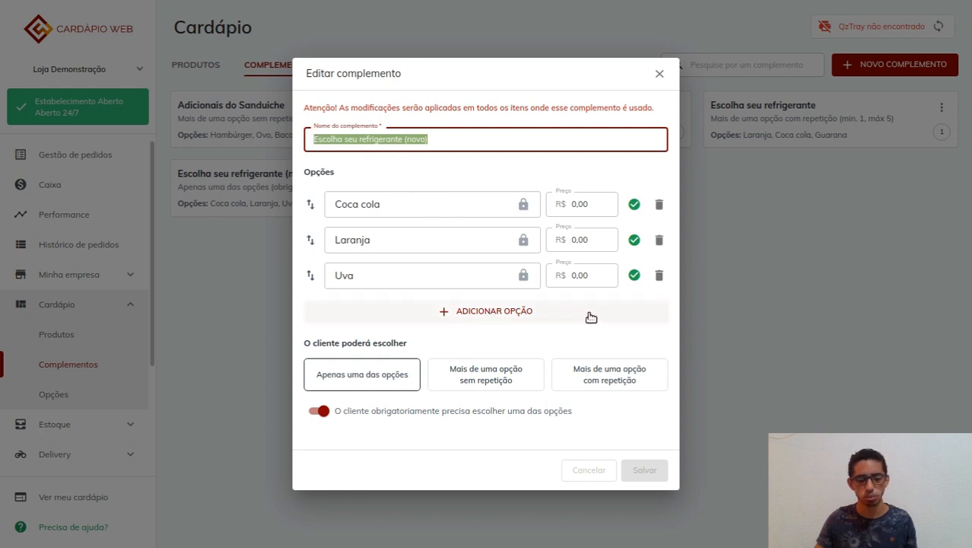
click(551, 315)
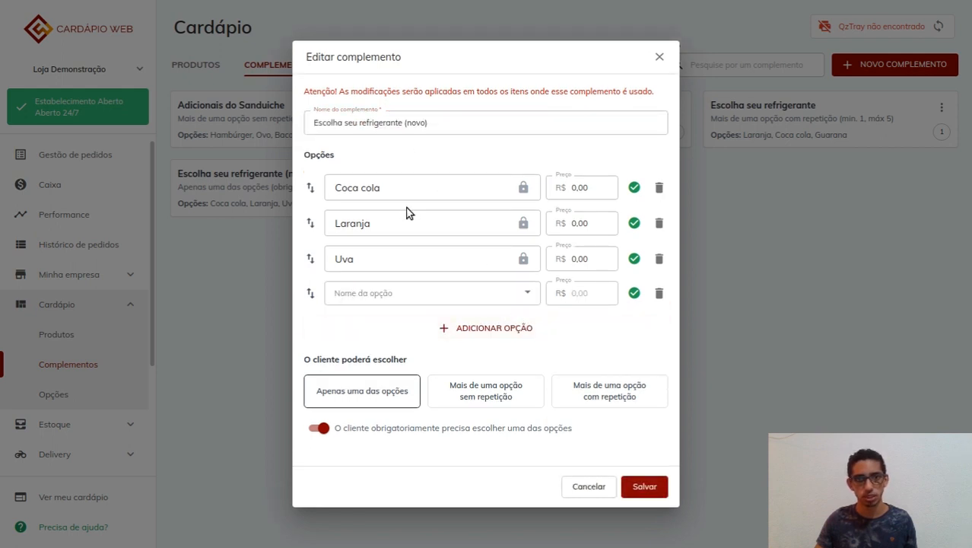
click(495, 291)
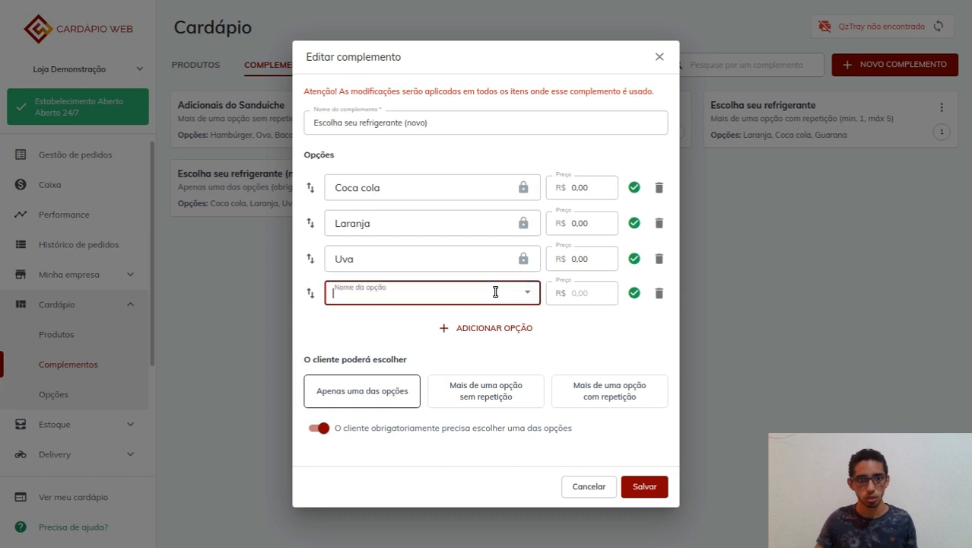
text(Queij)
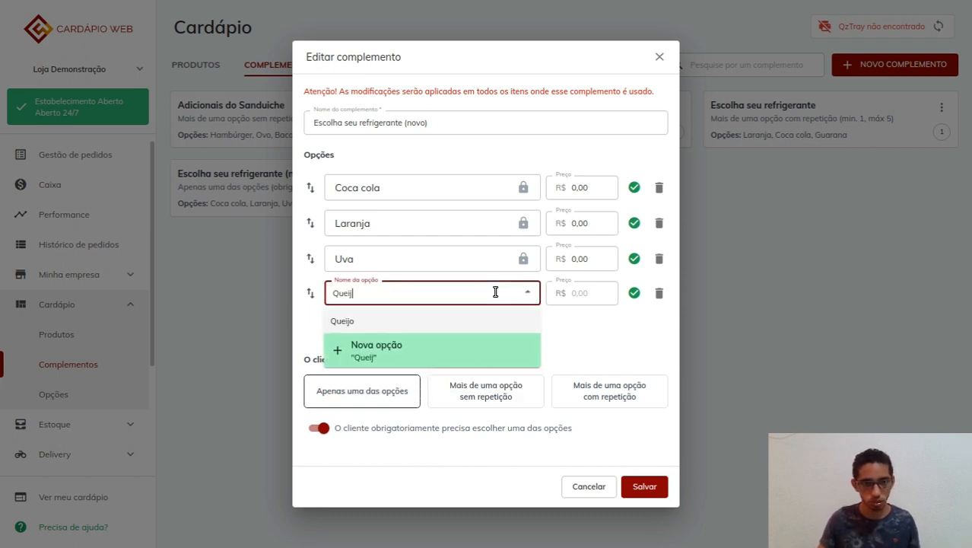
click(364, 322)
Try setting Queijo's price in this complement to R$ 10, then remove the option and close the complement
click(595, 291)
text(5)
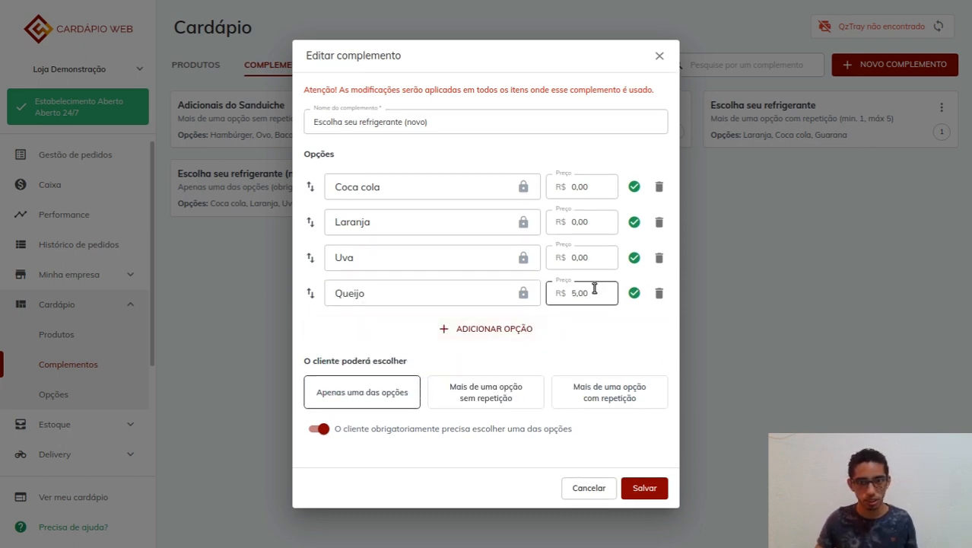
double_click(596, 291)
drag(588, 292, 568, 292)
click(580, 293)
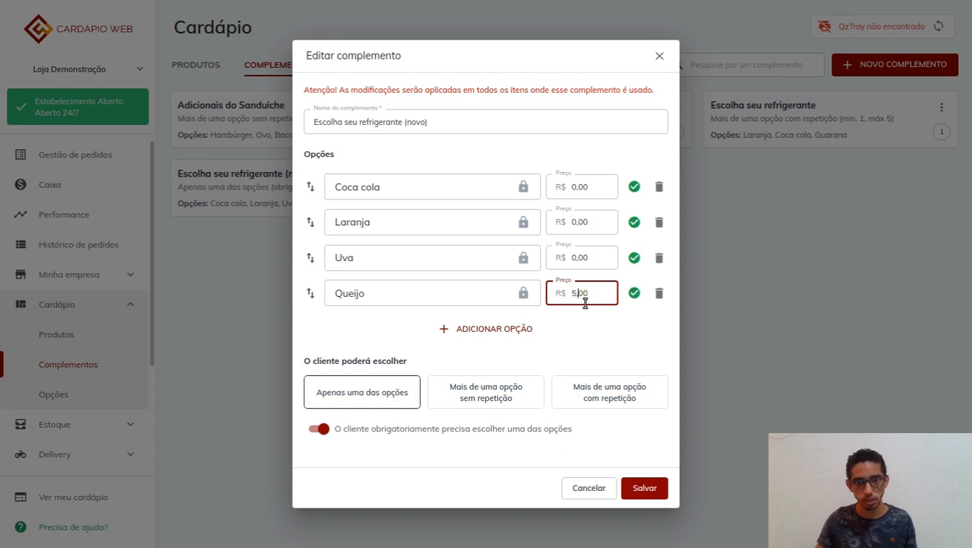
text(0)
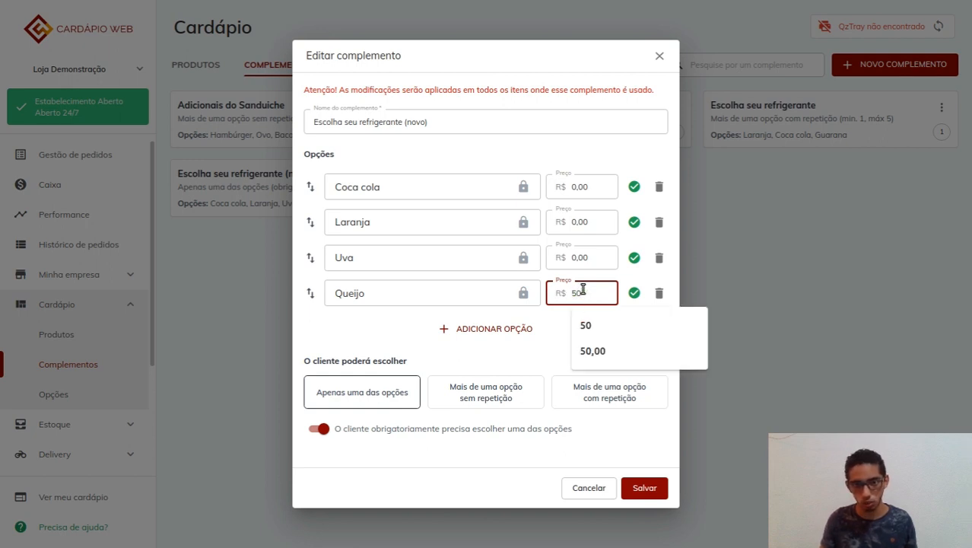
key(BackSpace)
key(BackSpace)
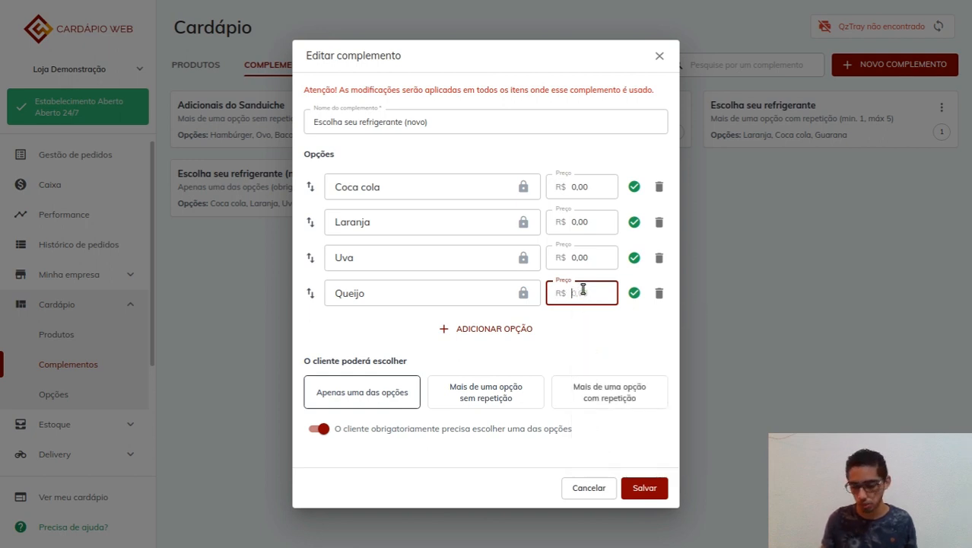
text(100)
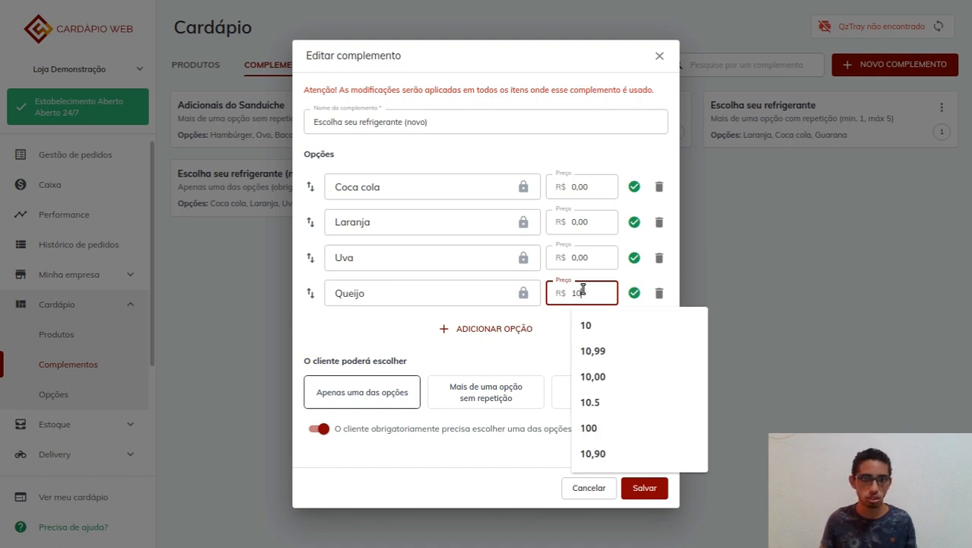
click(658, 293)
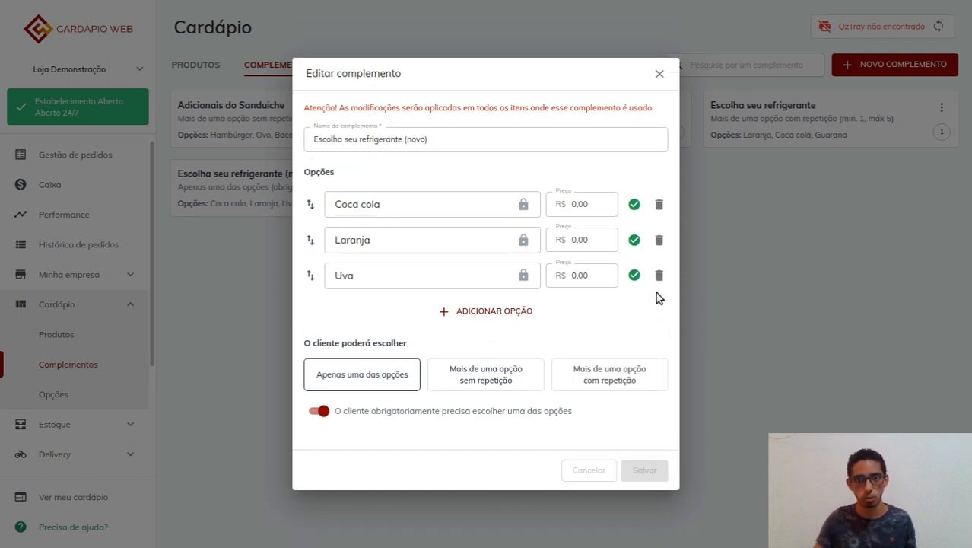
click(659, 74)
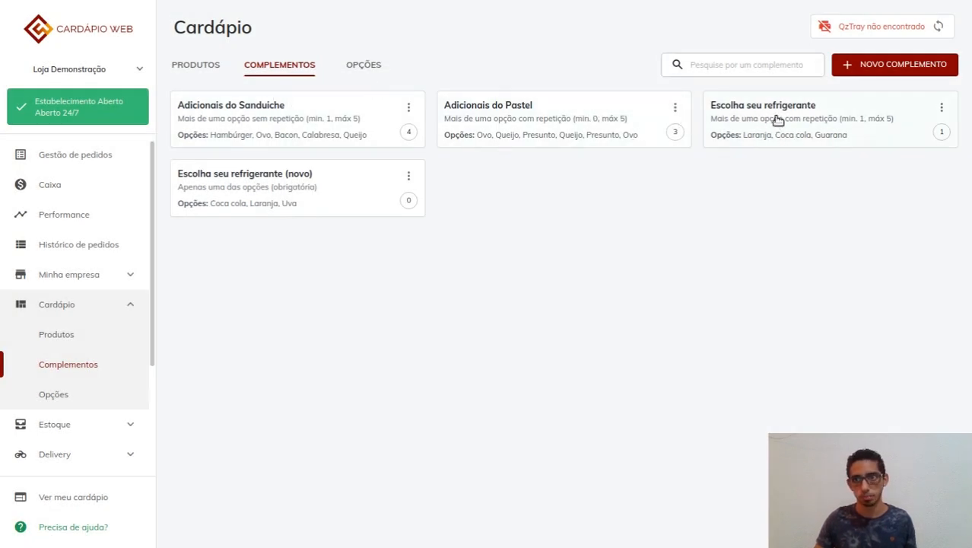
View the actions available for the "Adicionais do Sanduiche" complement in the complements list
click(364, 67)
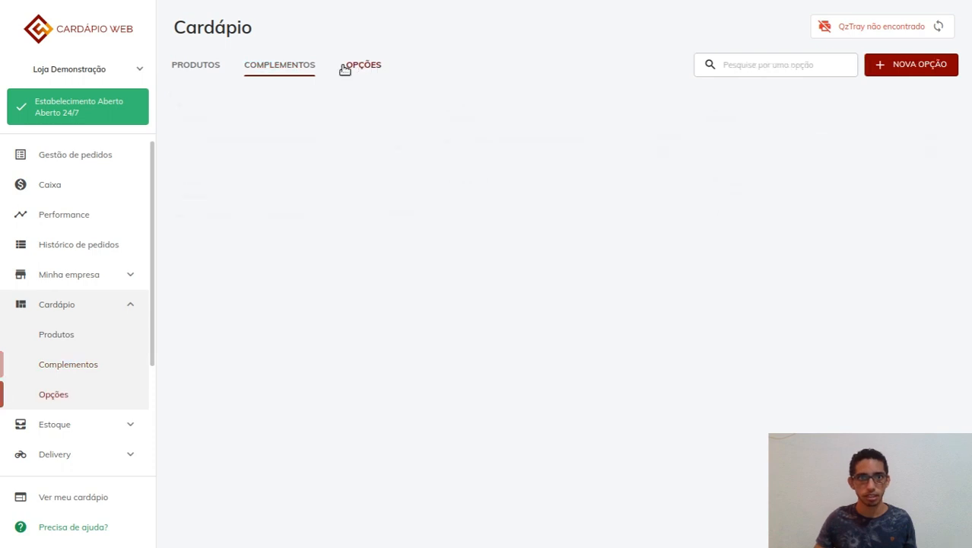
click(275, 67)
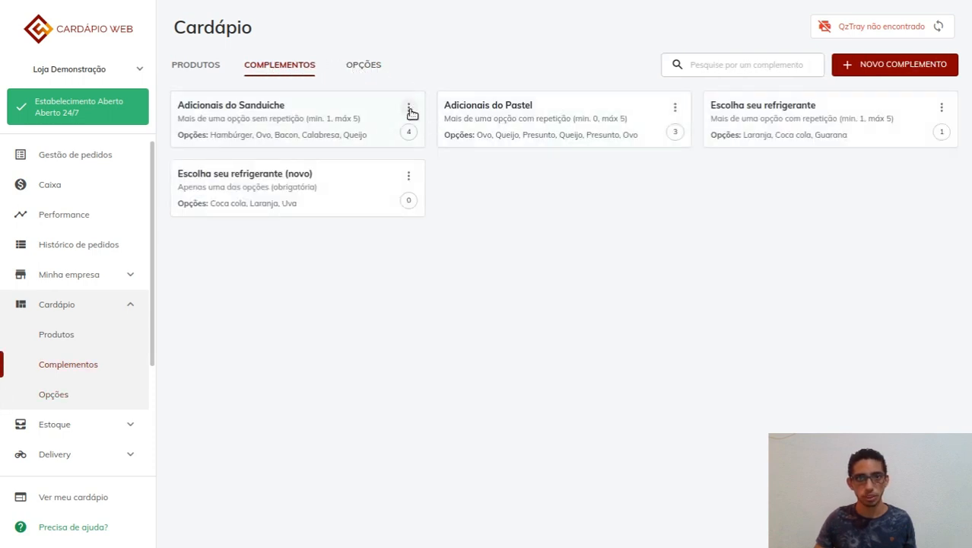
click(409, 109)
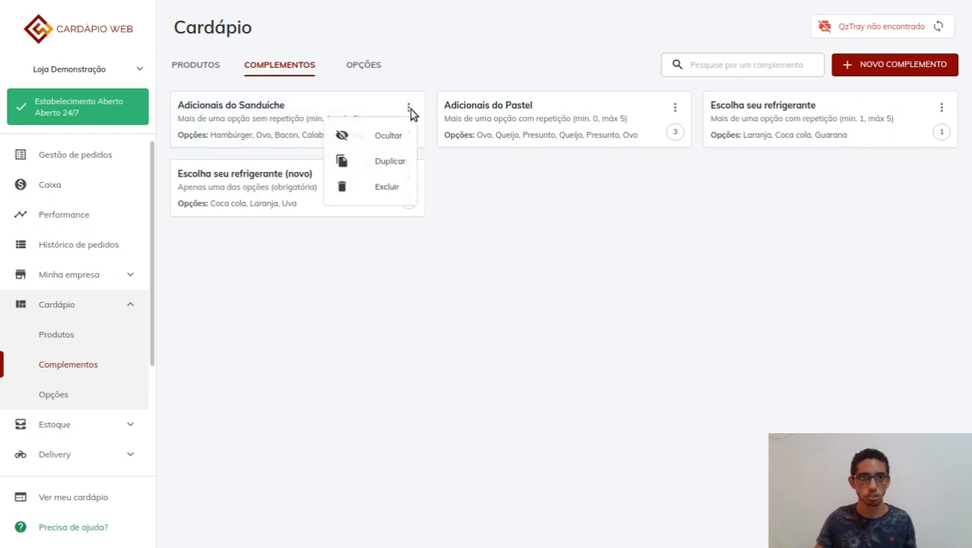
click(477, 184)
Check in the options list which complements use the Hambúrger option, then close the usage list
click(366, 65)
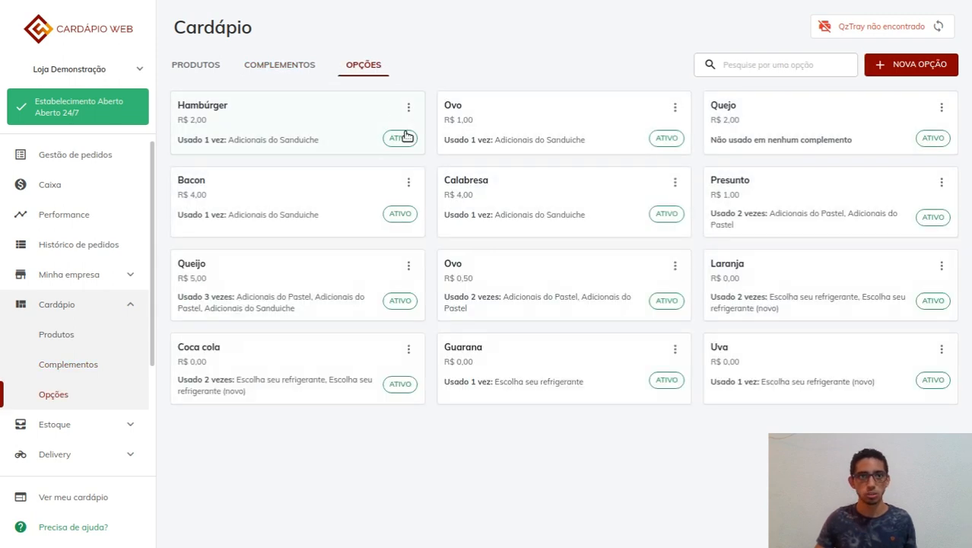
click(408, 108)
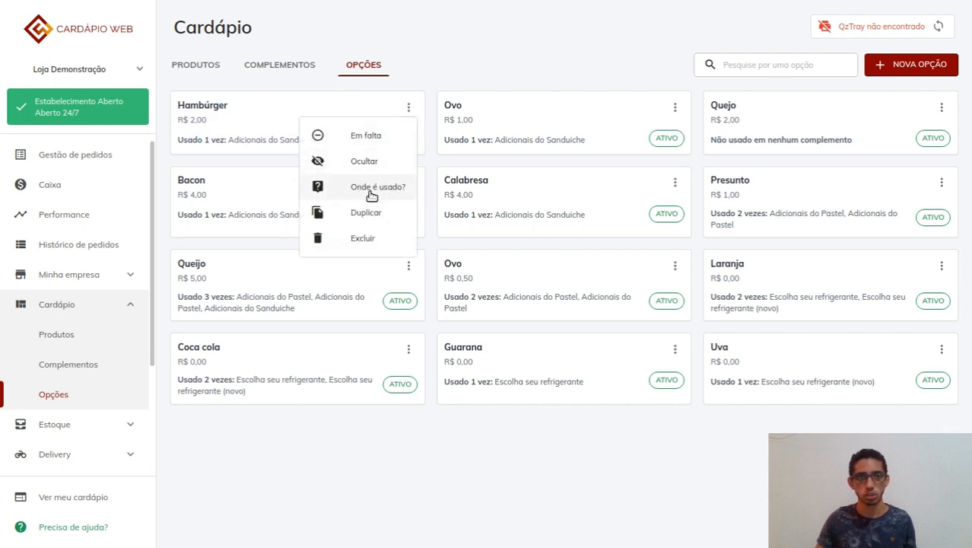
click(372, 196)
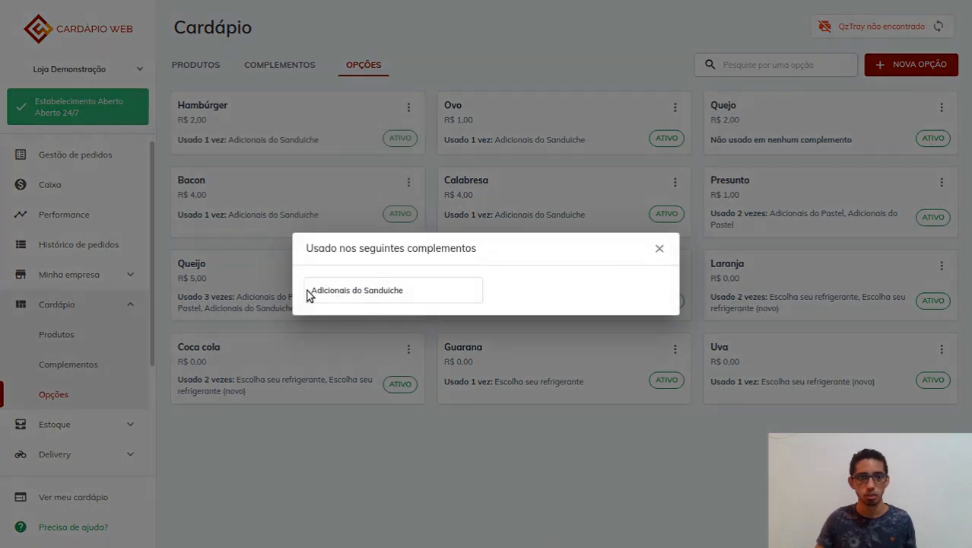
drag(308, 291, 415, 294)
click(466, 300)
click(660, 249)
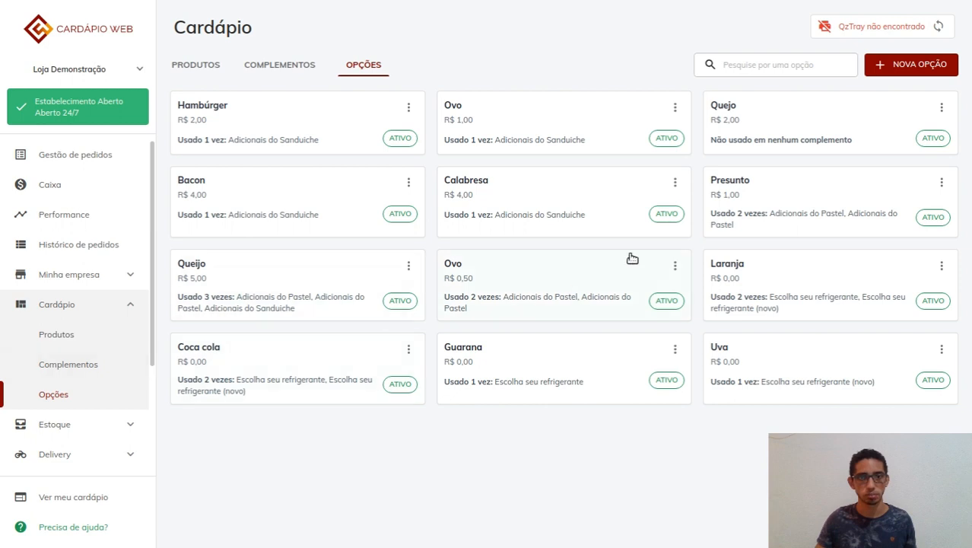
Open the "Adicionais do Sanduiche" complement and examine its option prices and advanced settings for calculating the complement's price
click(191, 67)
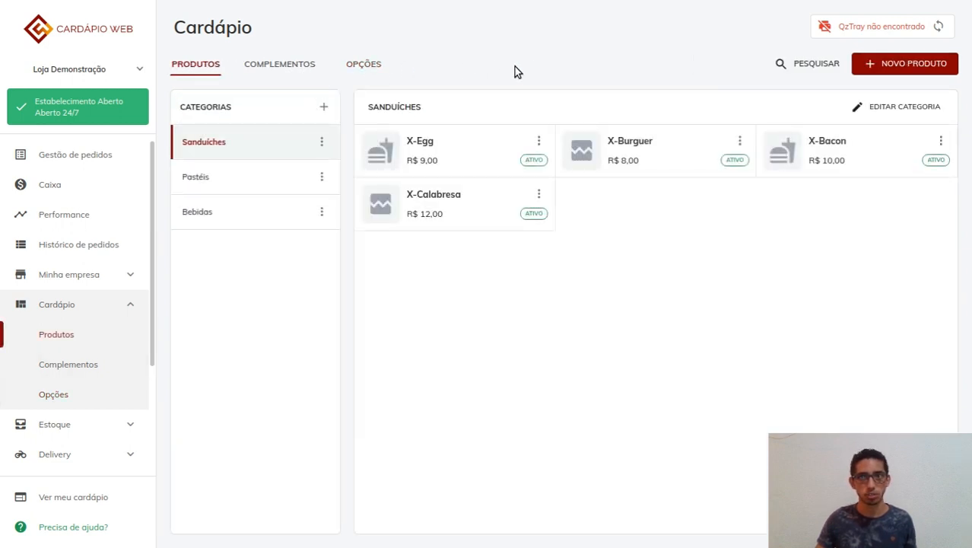
click(275, 67)
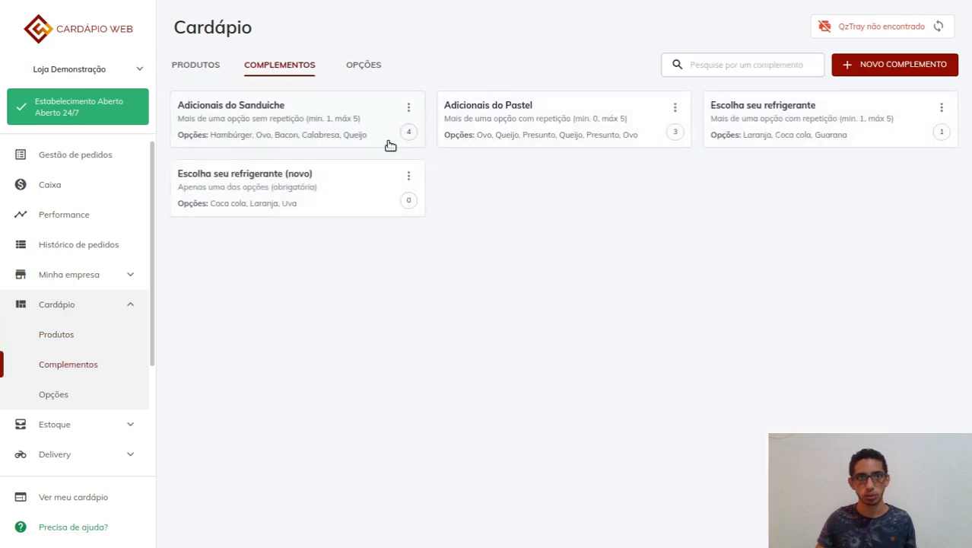
click(325, 134)
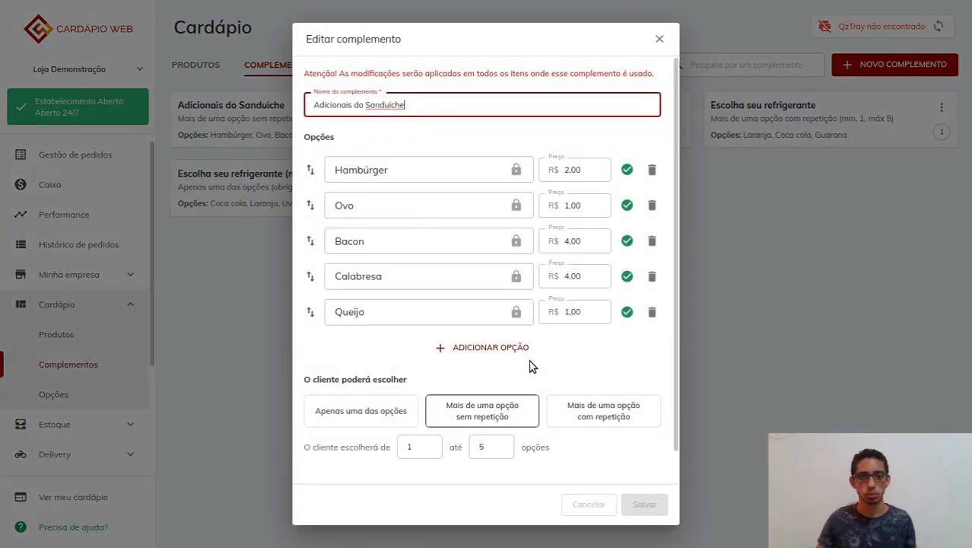
scroll(531, 366, down, 1)
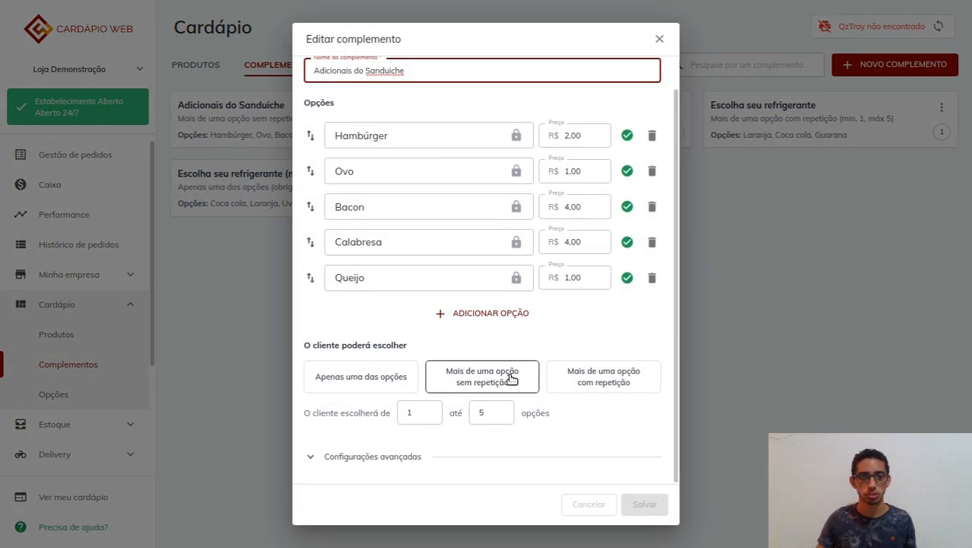
click(316, 459)
scroll(330, 373, down, 2)
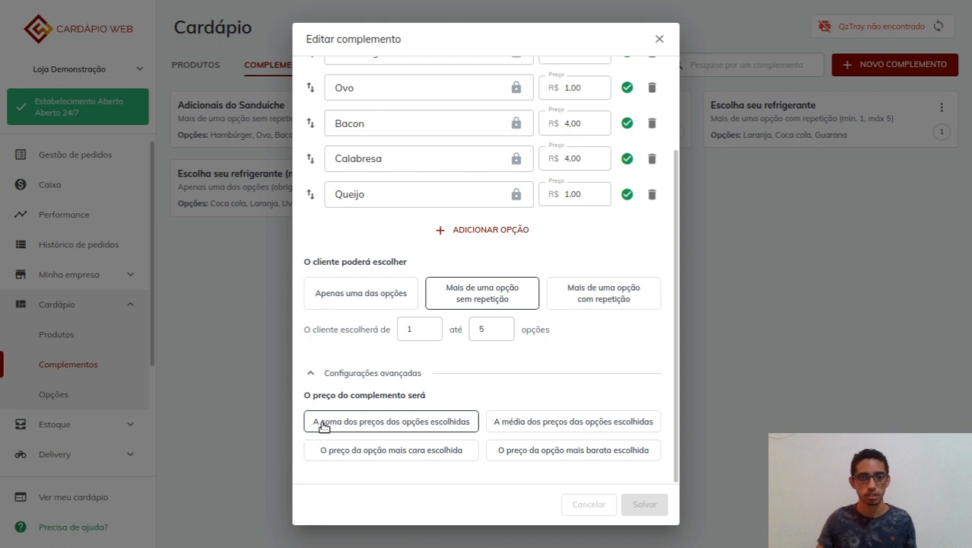
scroll(487, 333, up, 3)
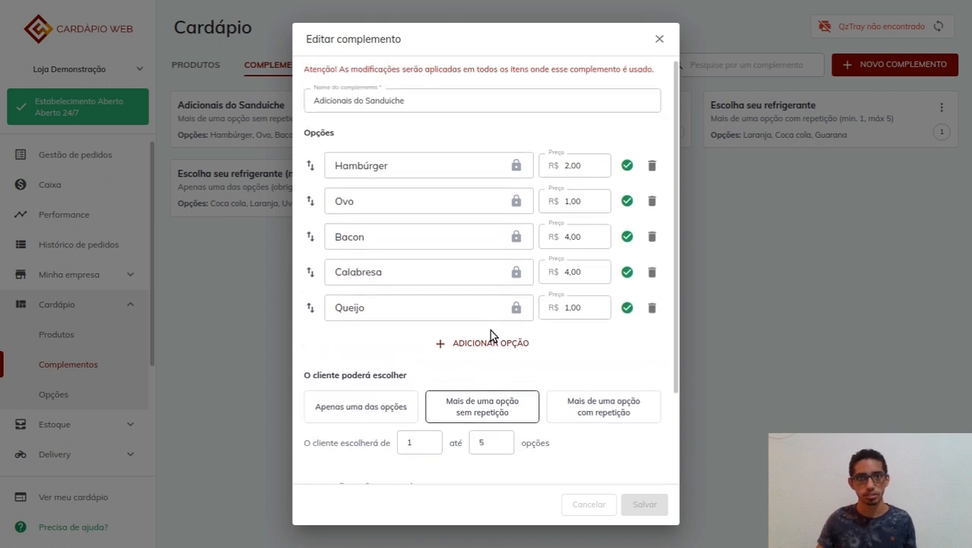
scroll(493, 333, down, 3)
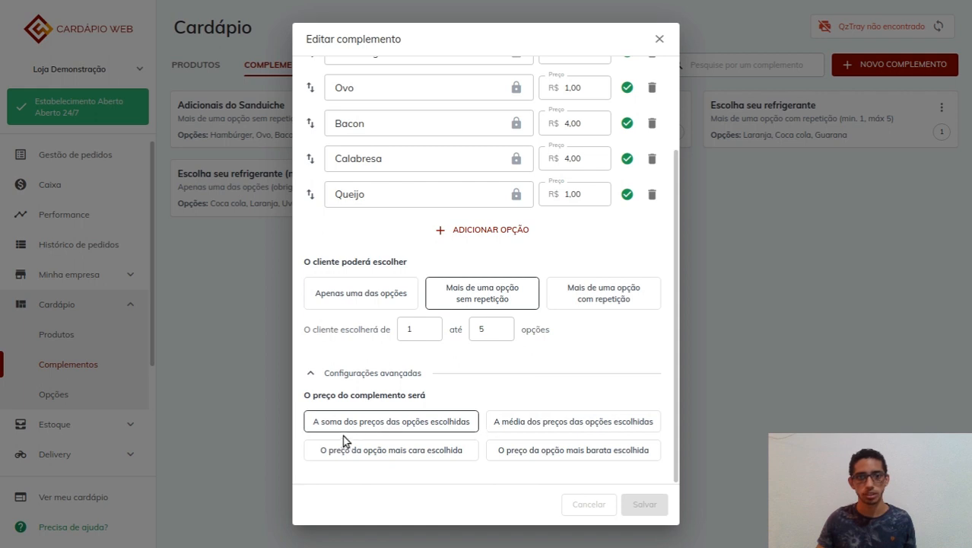
scroll(612, 245, up, 2)
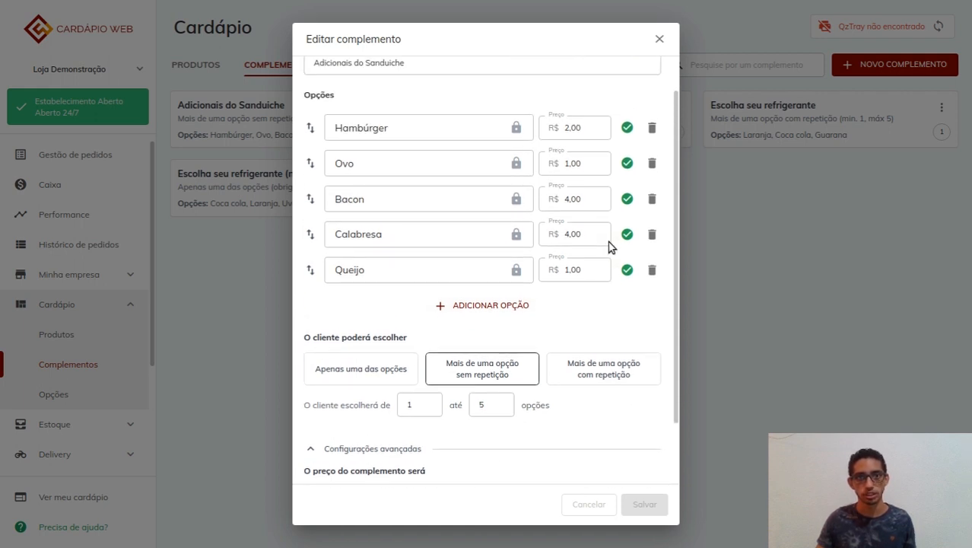
scroll(567, 278, up, 1)
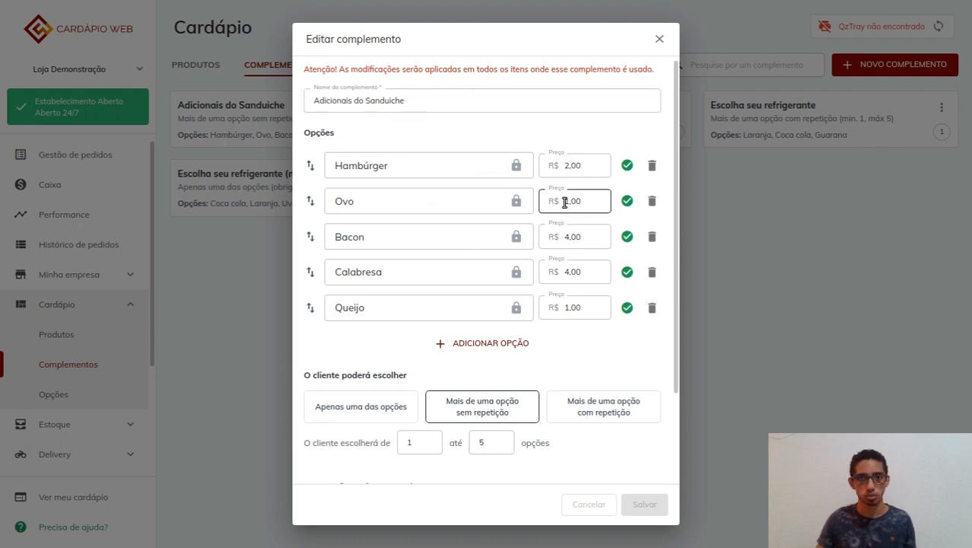
Set the complement's price calculation to the average of the chosen options' prices
scroll(566, 244, down, 2)
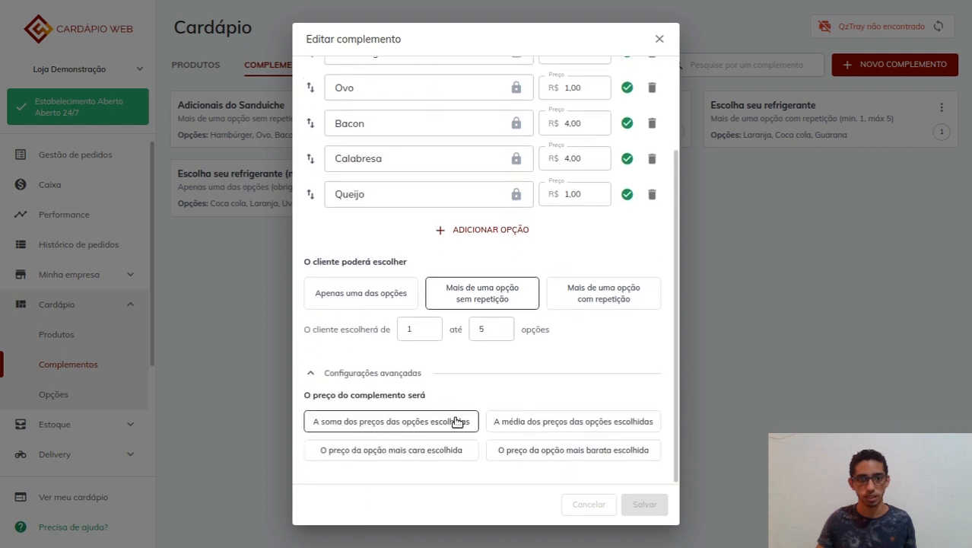
click(533, 421)
scroll(567, 378, up, 1)
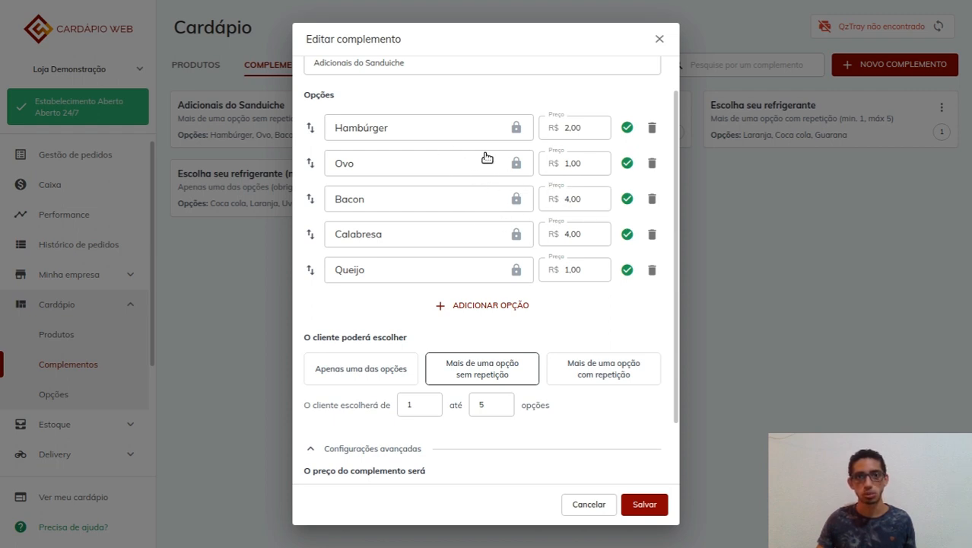
scroll(422, 103, up, 1)
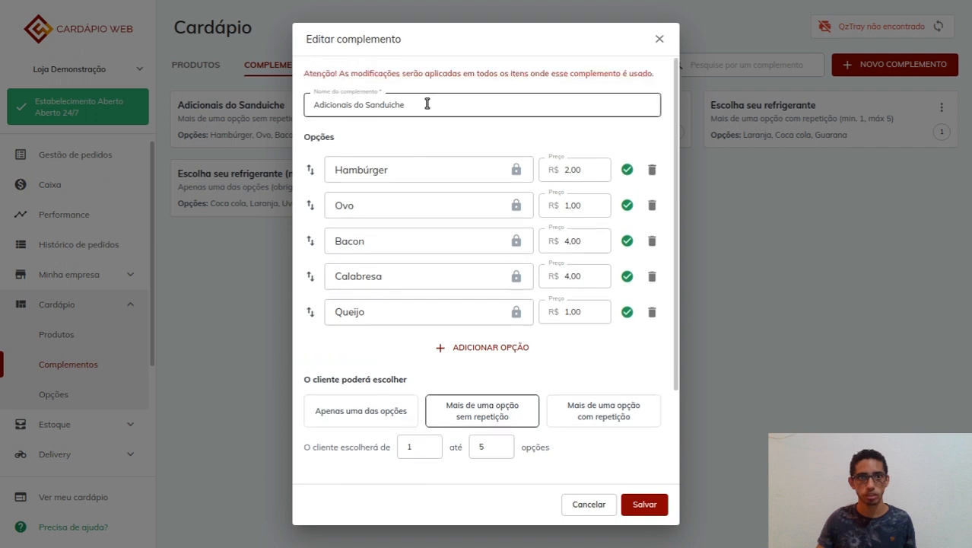
Set the complement's price calculation to the price of the most expensive chosen option
scroll(438, 137, down, 1)
scroll(472, 175, down, 2)
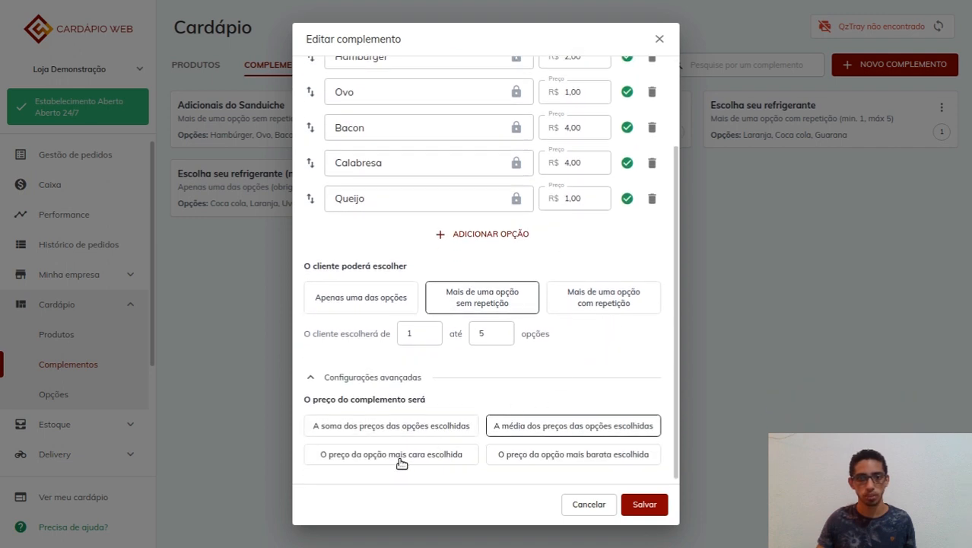
click(401, 463)
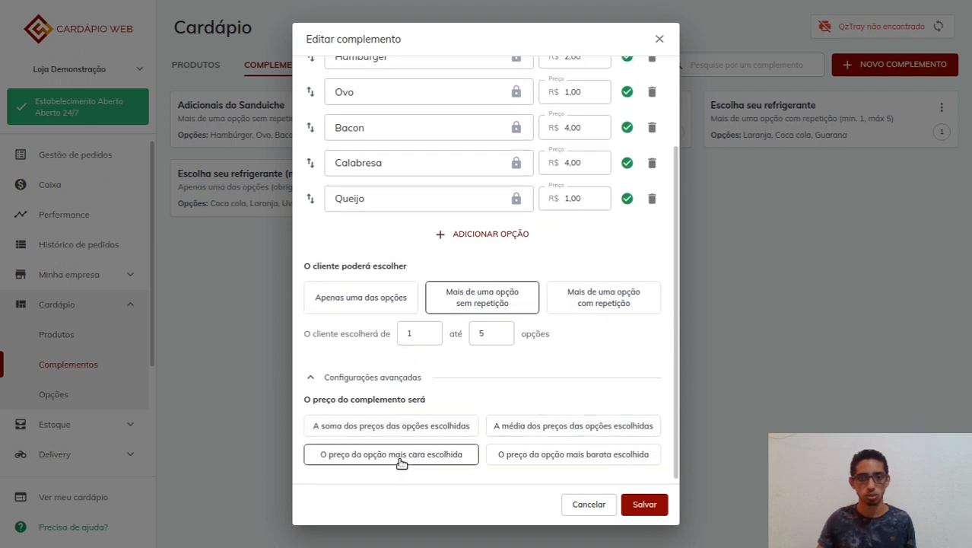
scroll(562, 202, up, 1)
click(569, 203)
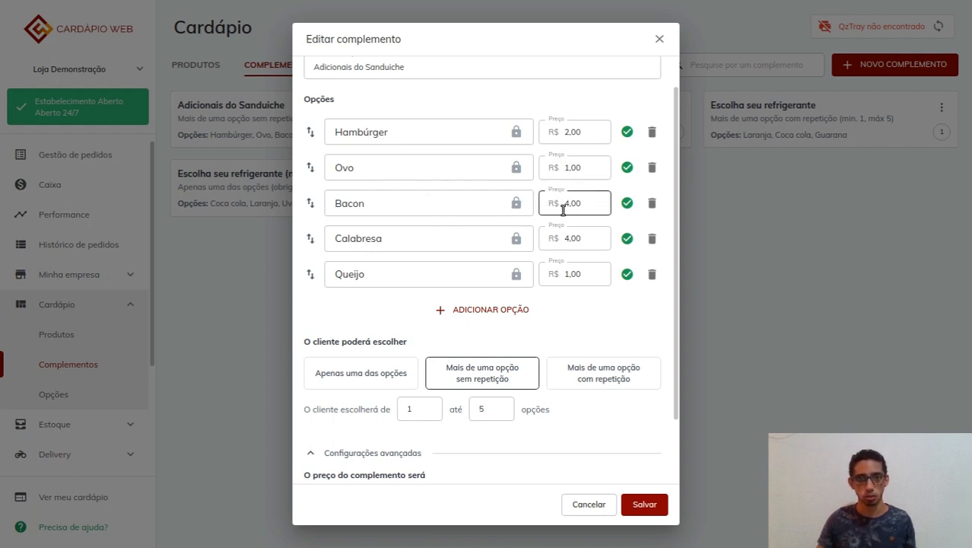
Review the complement's option prices and price calculation, collapse its advanced settings and save the "Adicionais do Sanduiche" complement
scroll(527, 226, down, 2)
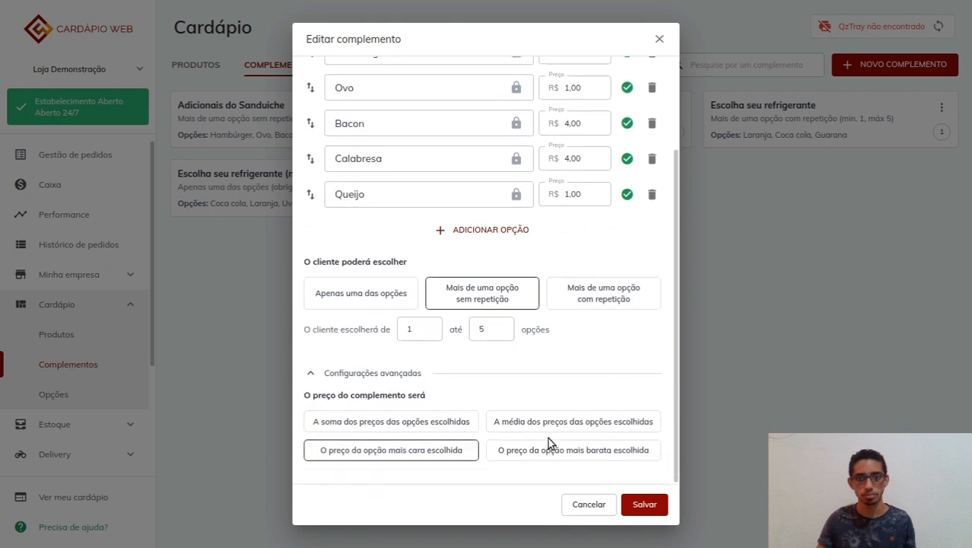
scroll(549, 411, up, 3)
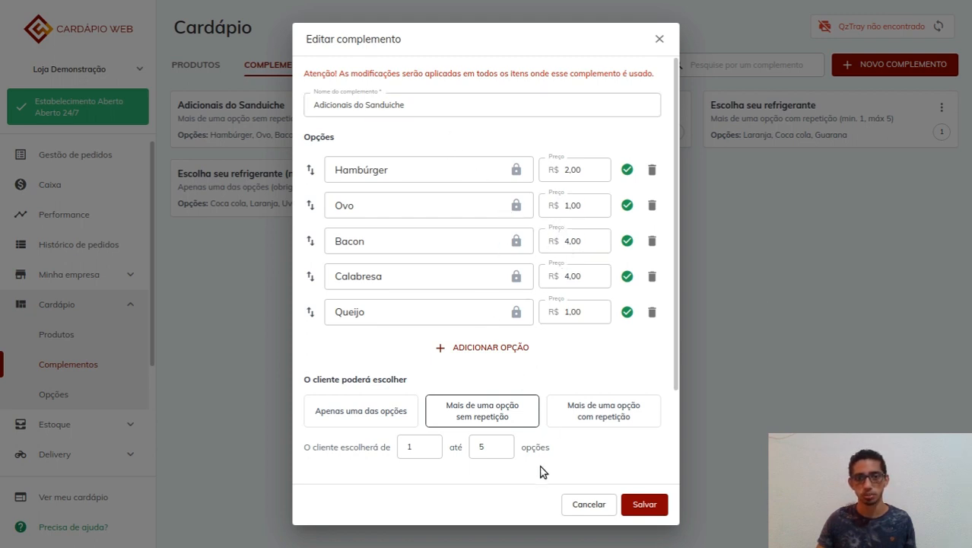
scroll(560, 374, down, 3)
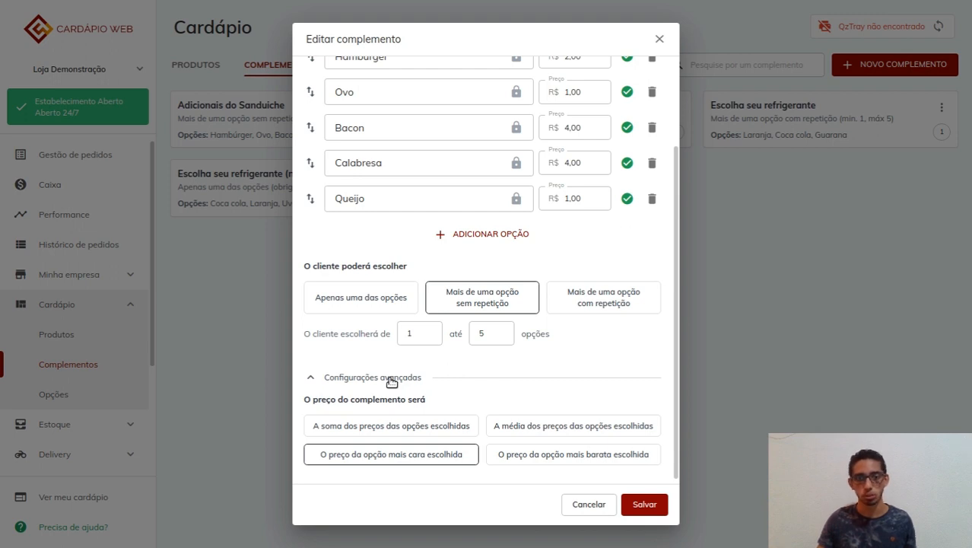
scroll(518, 376, up, 2)
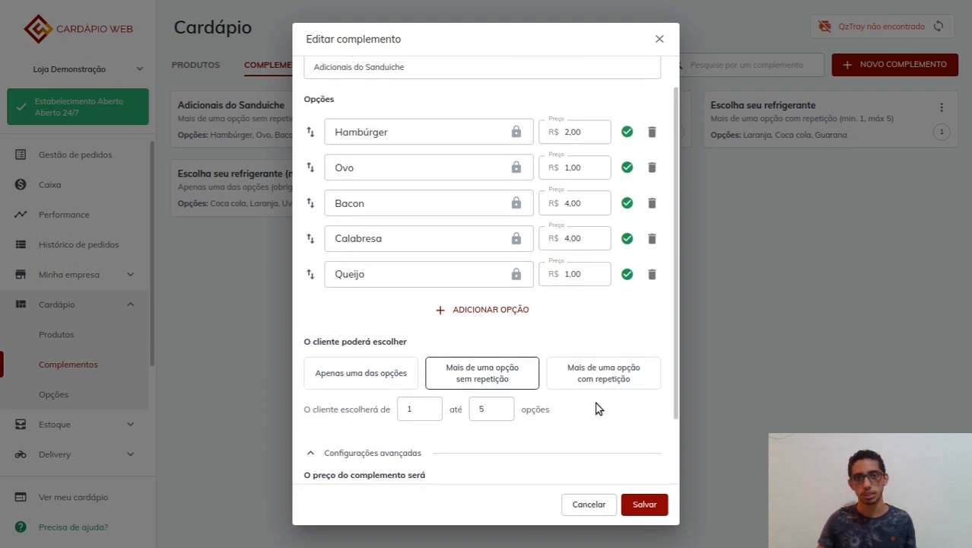
scroll(327, 411, down, 1)
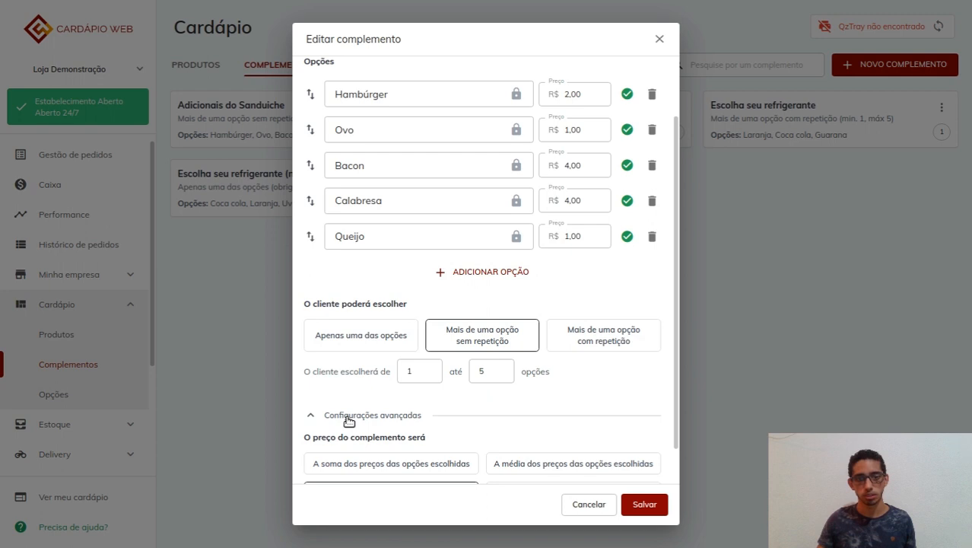
click(346, 417)
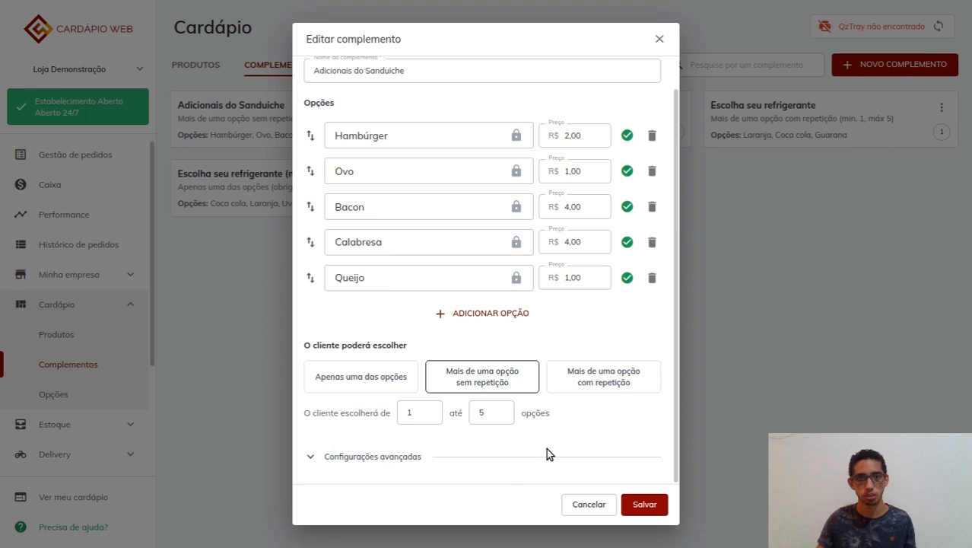
scroll(642, 426, up, 1)
click(632, 513)
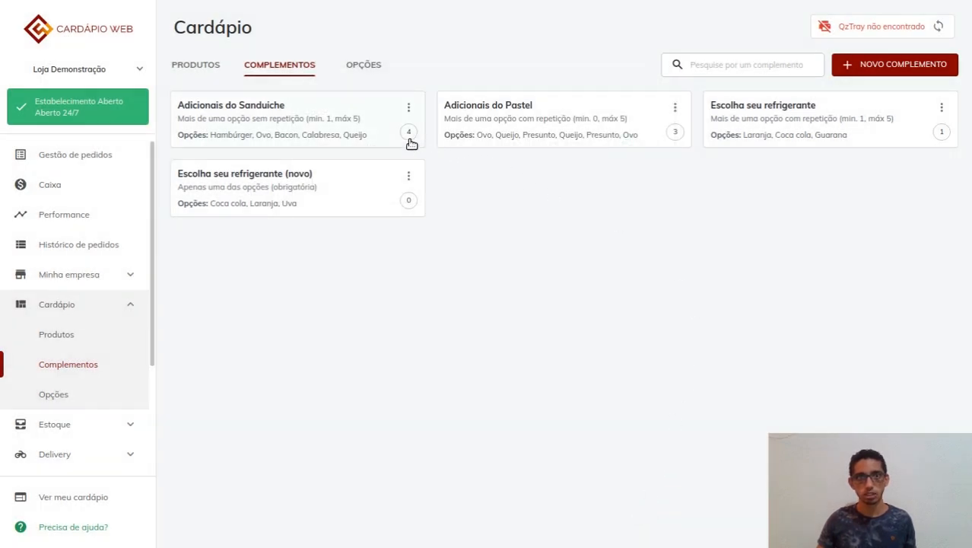
Search products, complements and options for "Bacon", open the X-Bacon product from the results and close it without changes
click(745, 67)
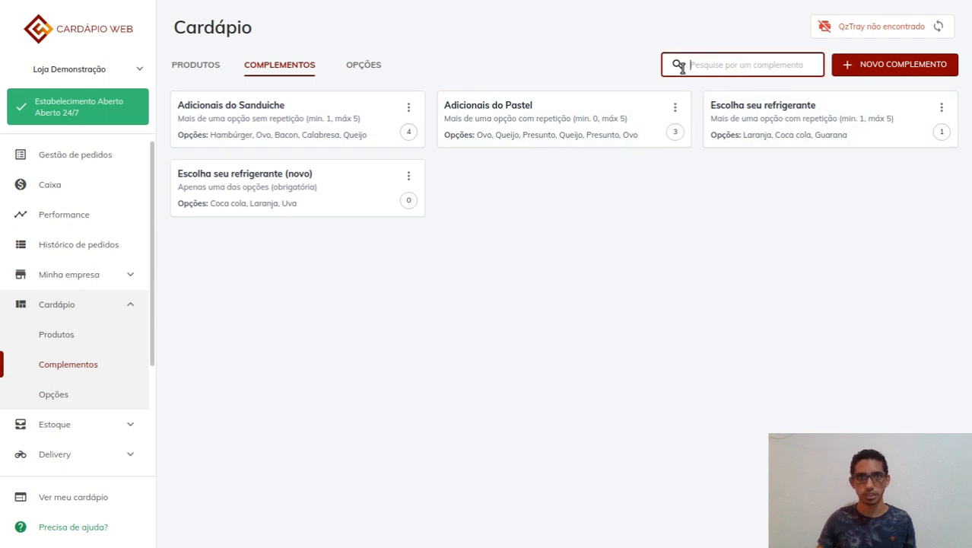
click(199, 66)
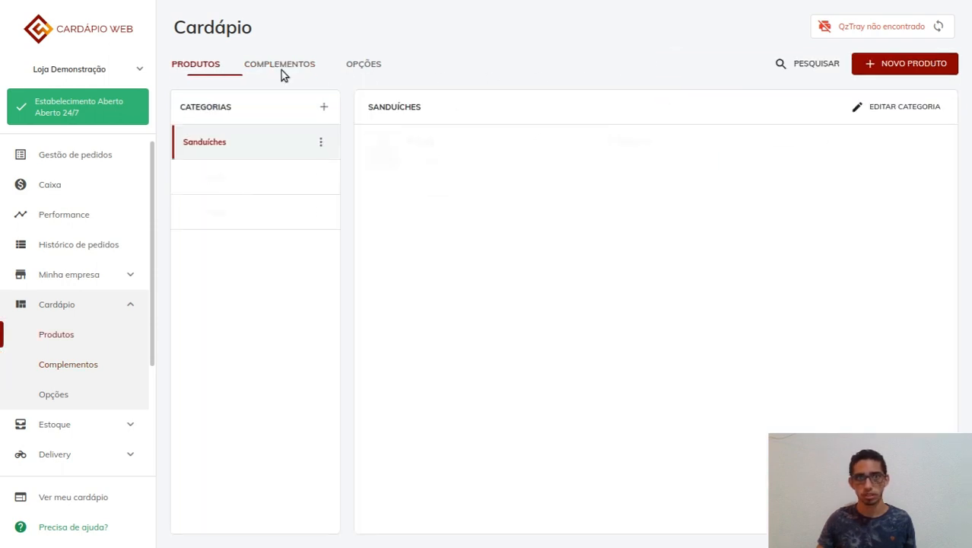
click(783, 63)
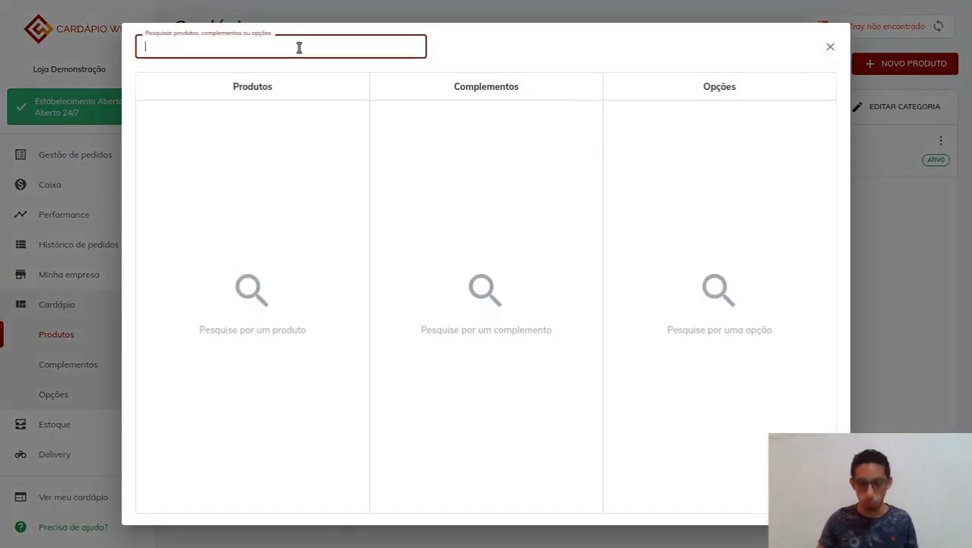
text(Bacon)
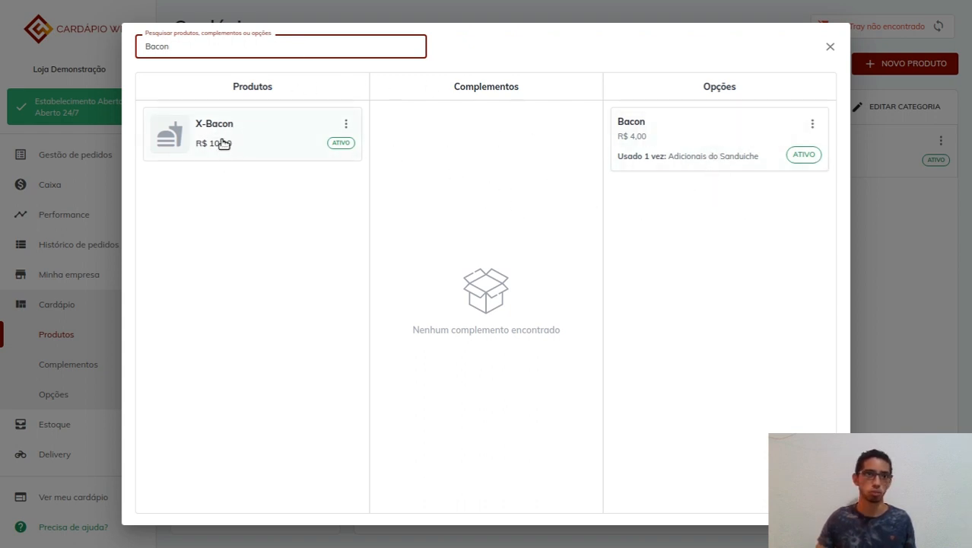
click(272, 146)
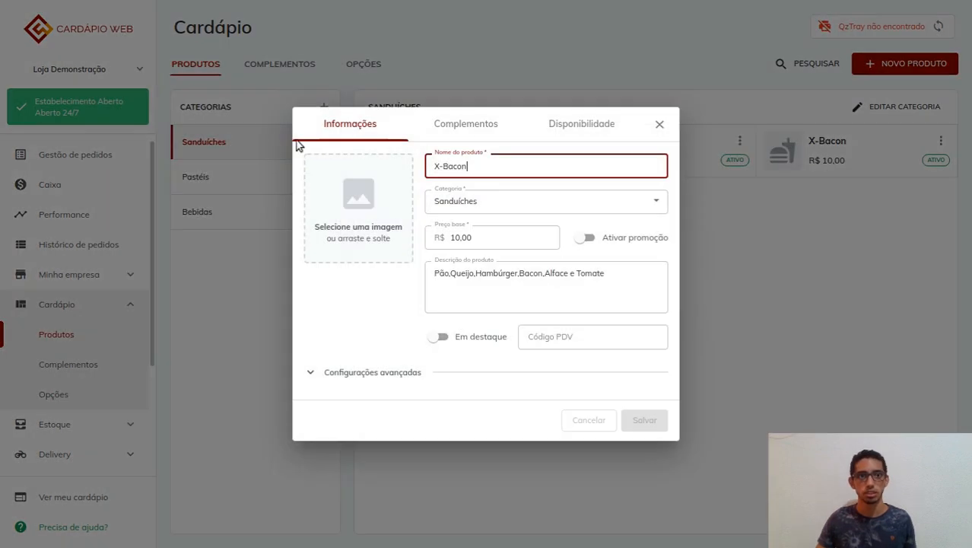
click(660, 125)
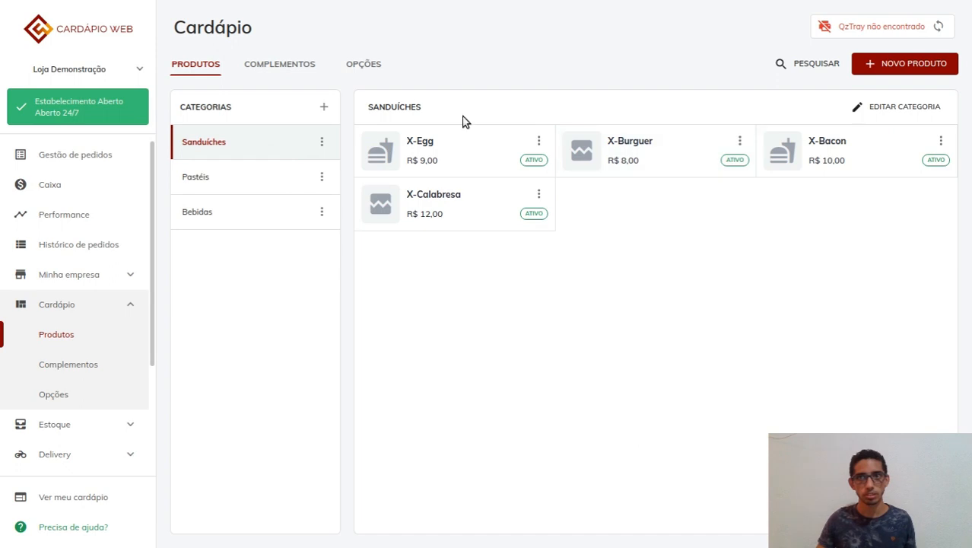
Check the complement search and the options list, and return to the products list
click(282, 67)
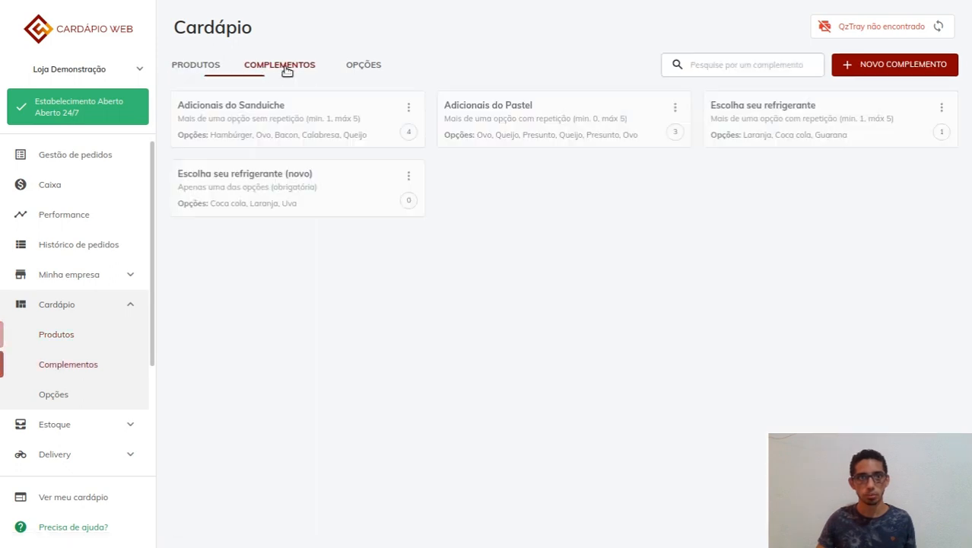
click(734, 66)
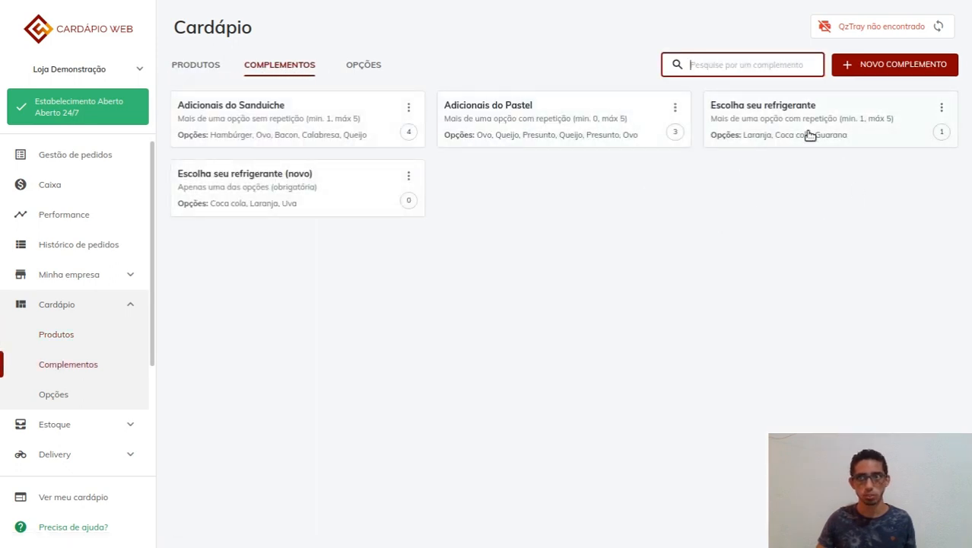
click(364, 67)
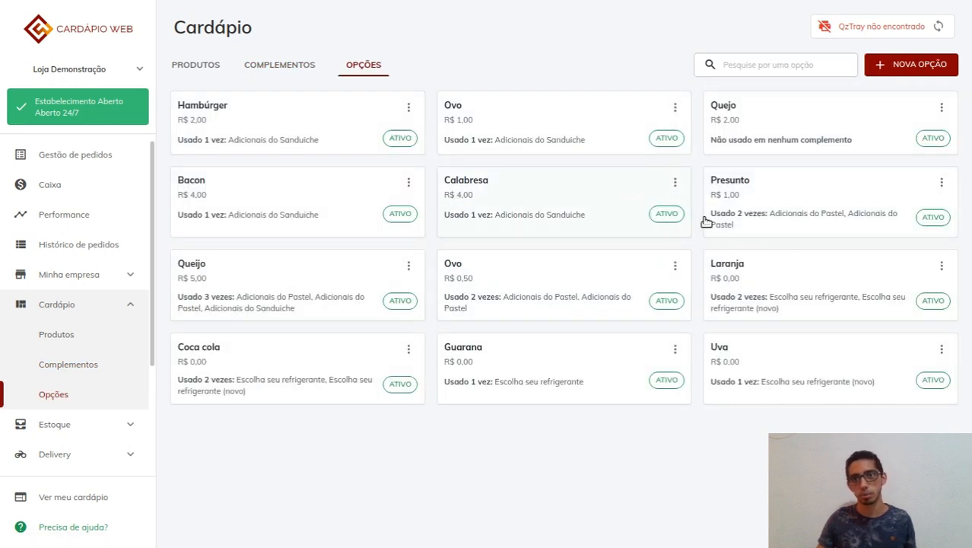
click(192, 67)
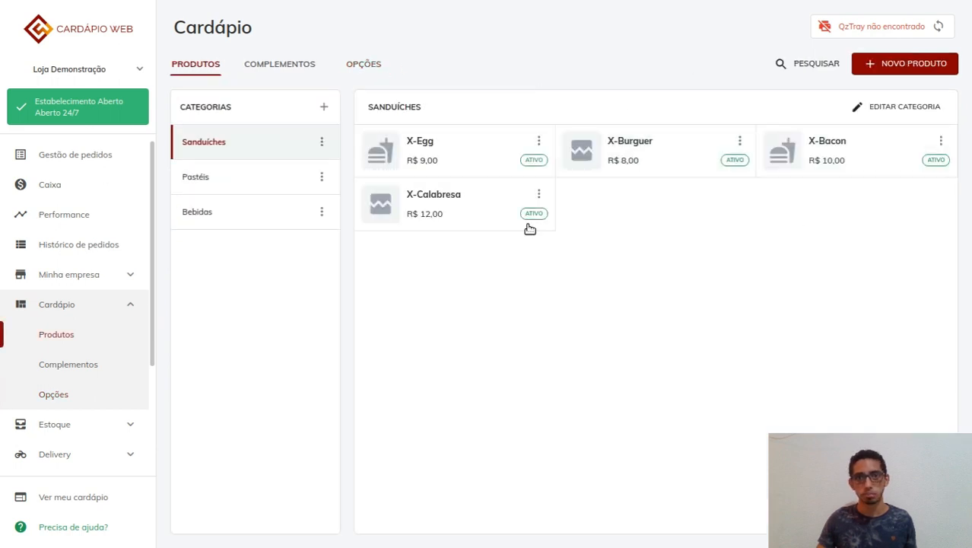